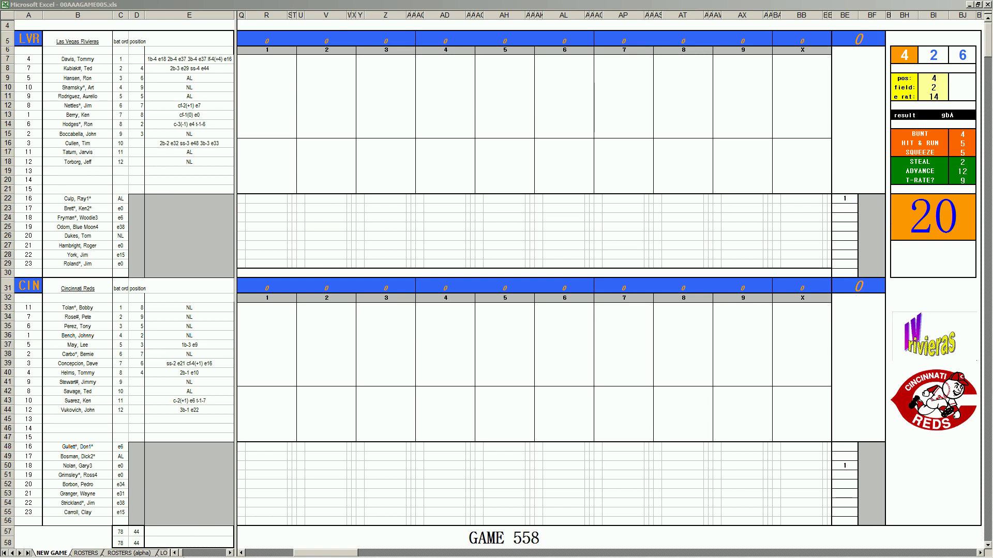
# Examine the 0.500 +/- figures for the LVR and CIN matchup on the 2022 postseason sheet of the stats workbook.
pyautogui.click(199, 511)
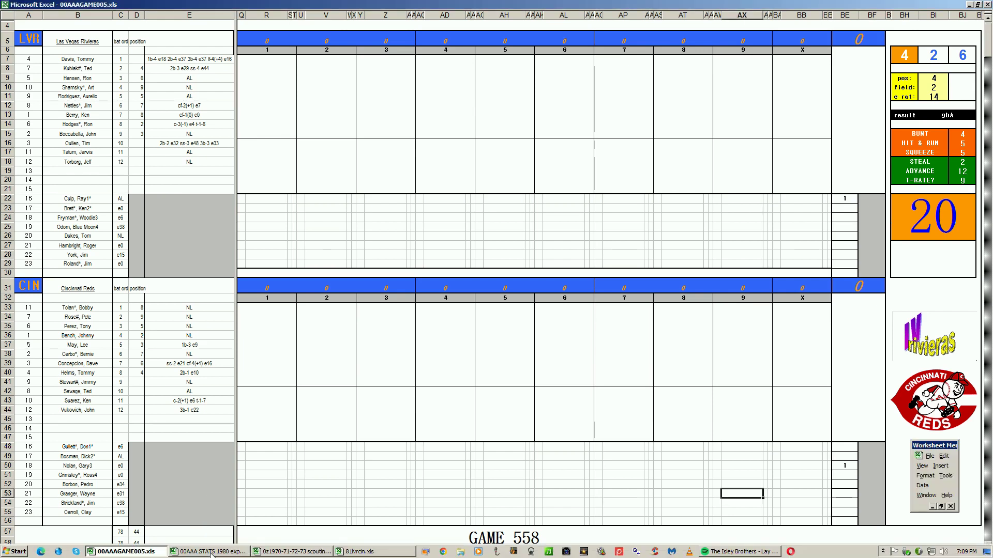
pyautogui.click(211, 552)
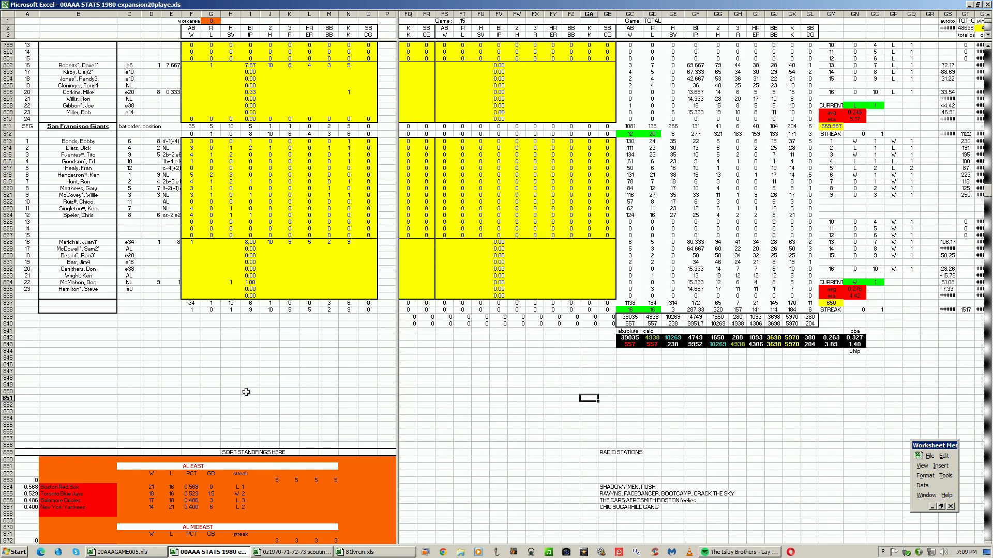
pyautogui.click(144, 553)
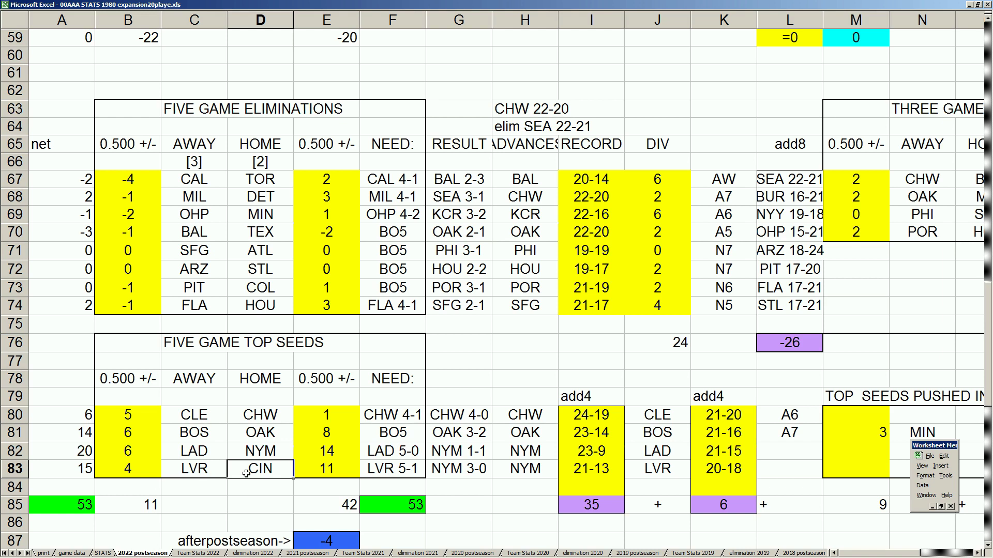
pyautogui.click(137, 470)
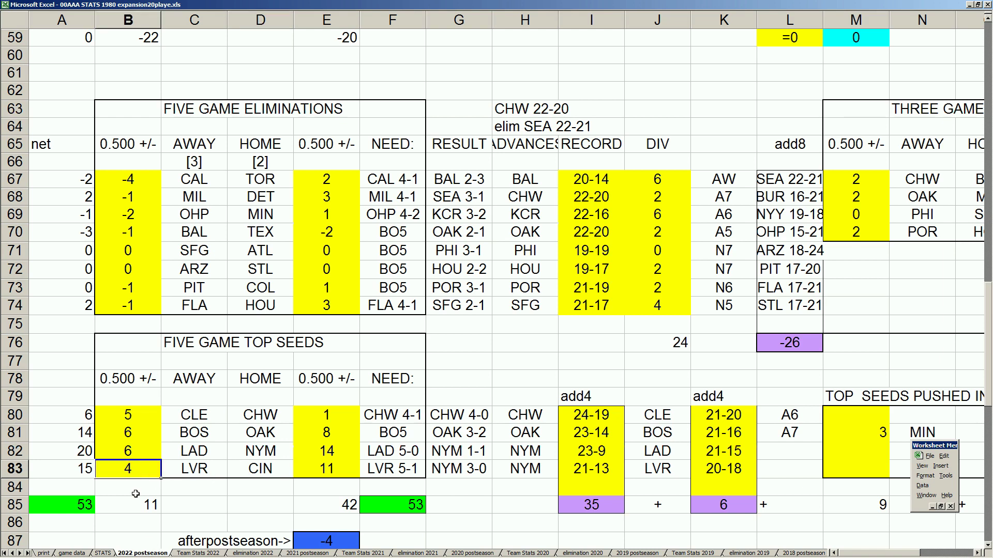
pyautogui.click(333, 470)
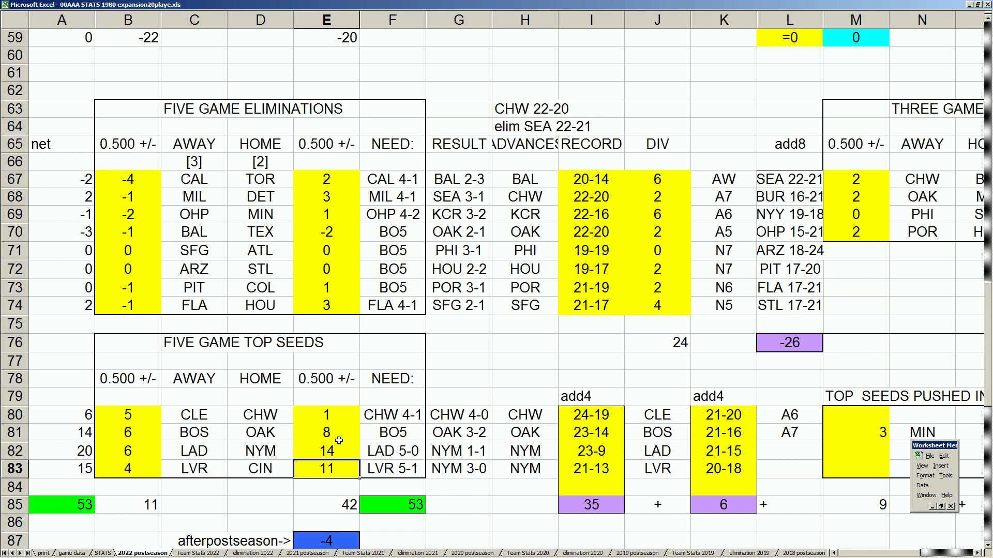
# Review the Las Vegas Rivieras' first six innings on the game 557 scoresheet in 81lvrcin.xls.
pyautogui.click(363, 552)
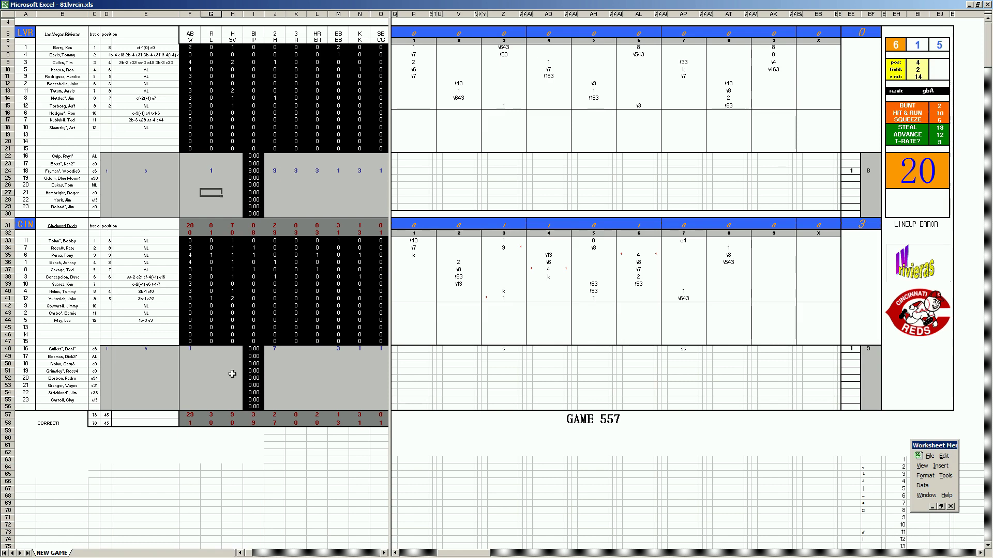
pyautogui.click(416, 62)
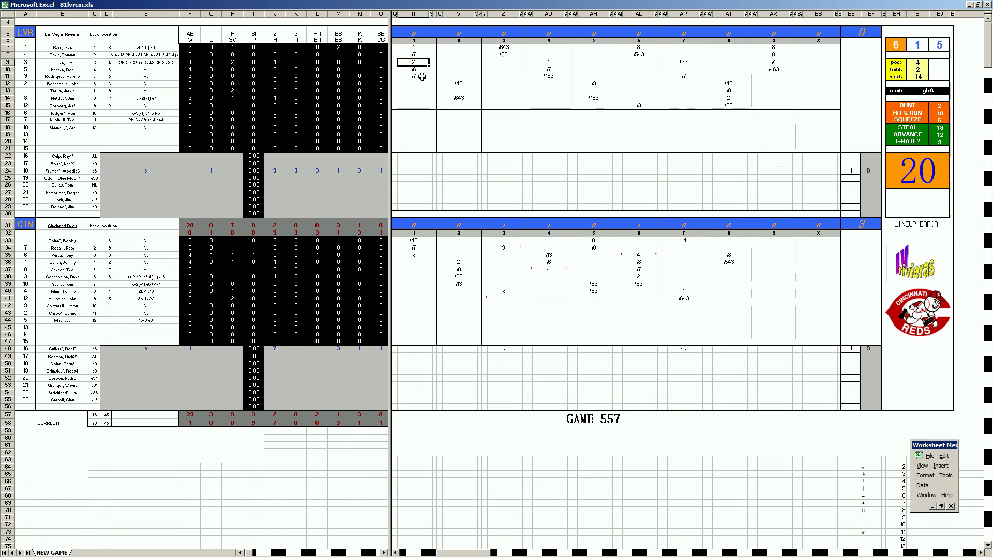
pyautogui.click(462, 98)
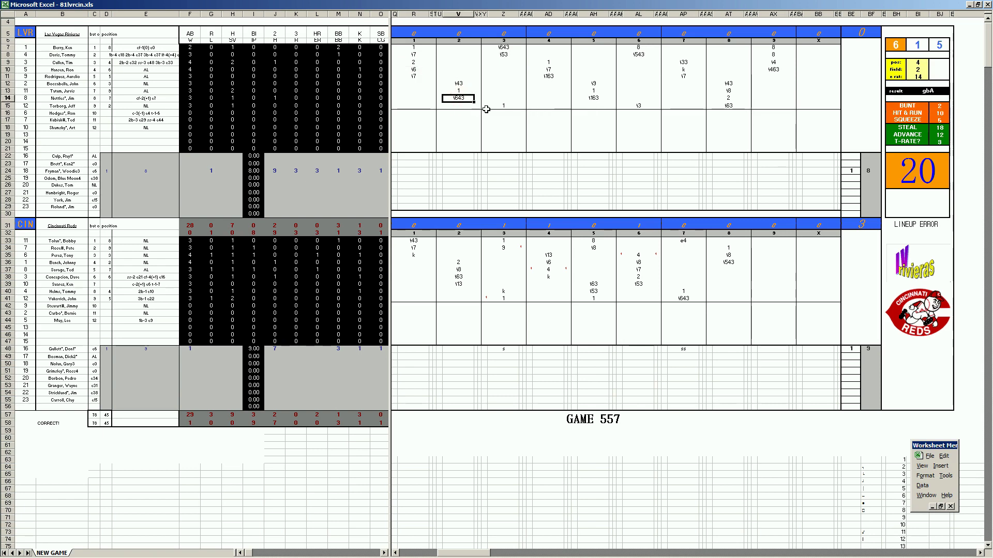
pyautogui.click(503, 106)
pyautogui.click(511, 48)
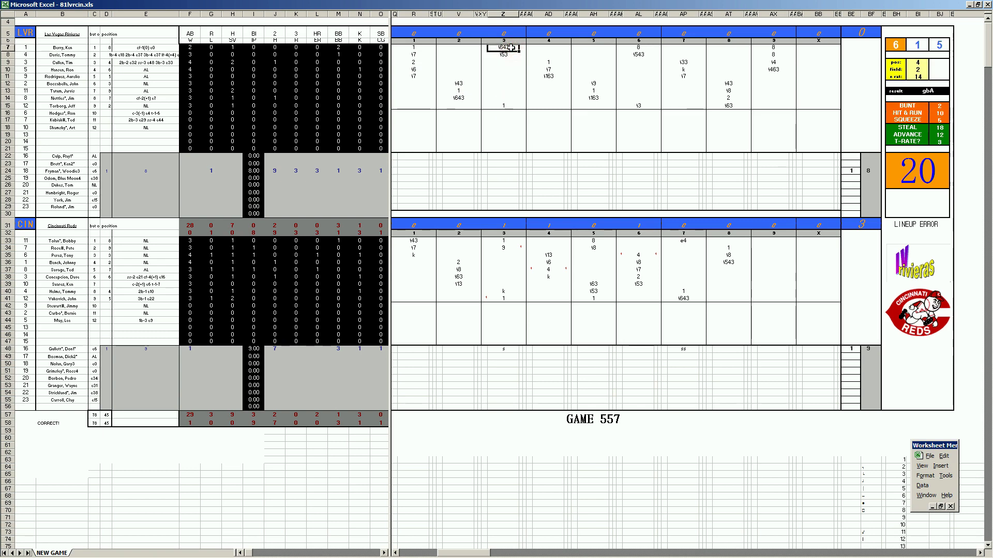
pyautogui.click(548, 63)
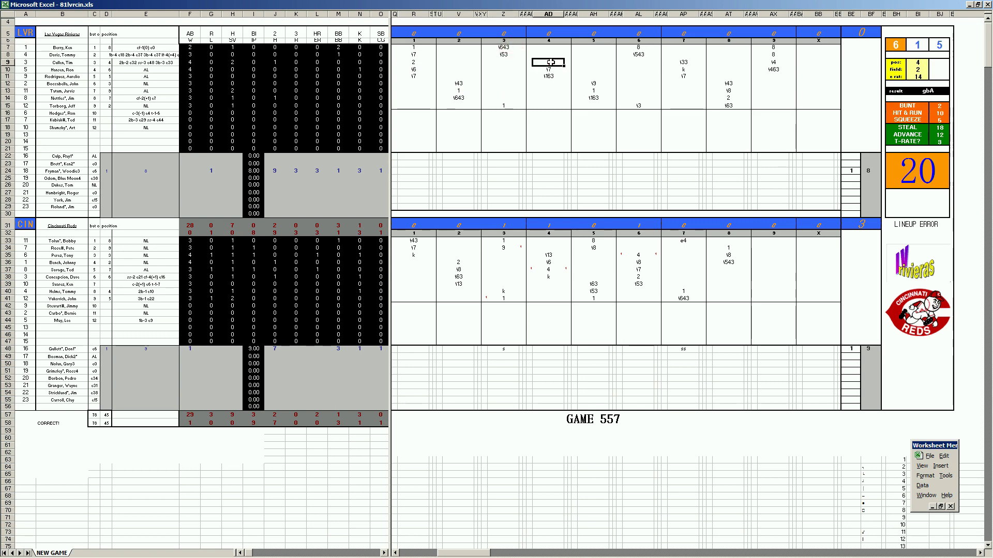
pyautogui.click(594, 91)
pyautogui.click(640, 55)
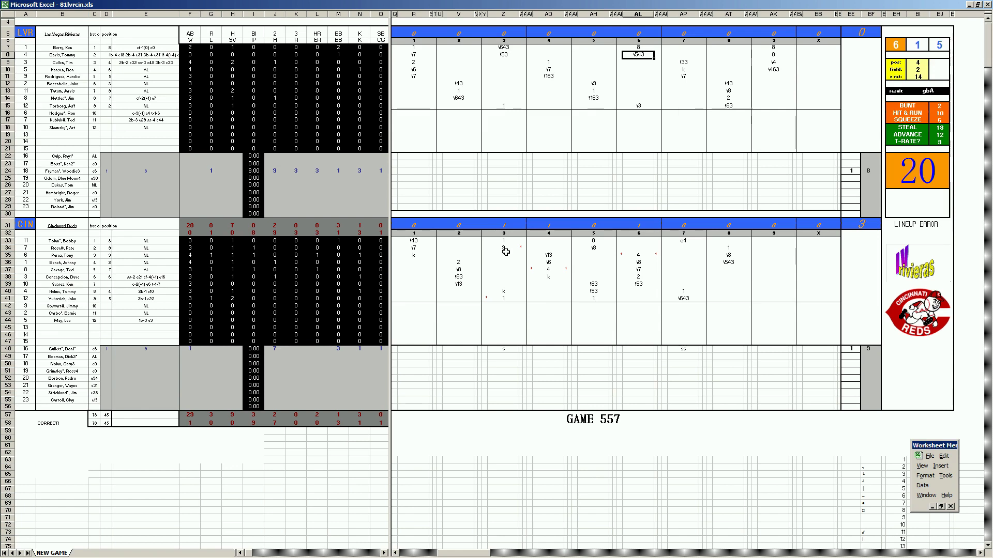
# Review Cincinnati's fourth and sixth innings and the Rivieras' ninth-inning at-bats on the game 557 scoresheet.
pyautogui.click(547, 271)
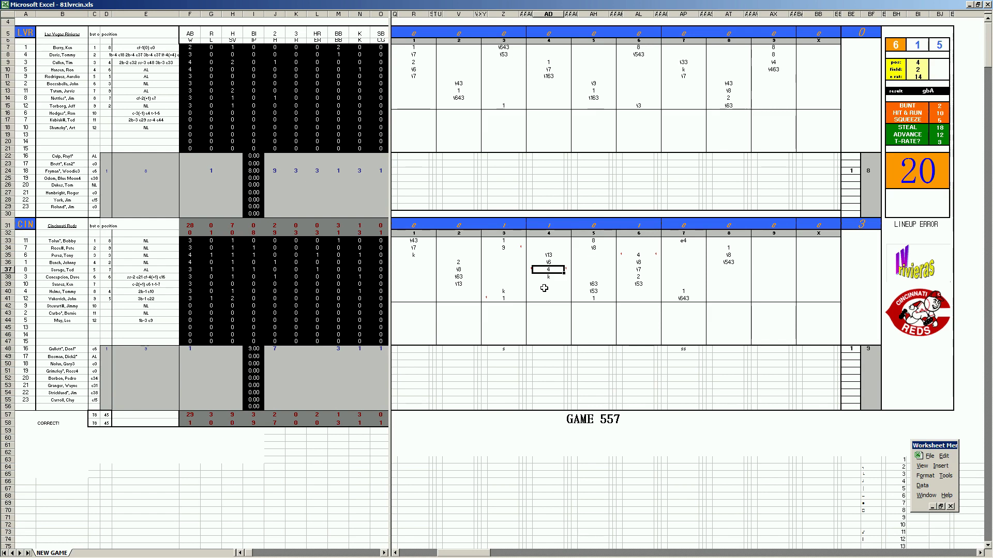
pyautogui.click(640, 256)
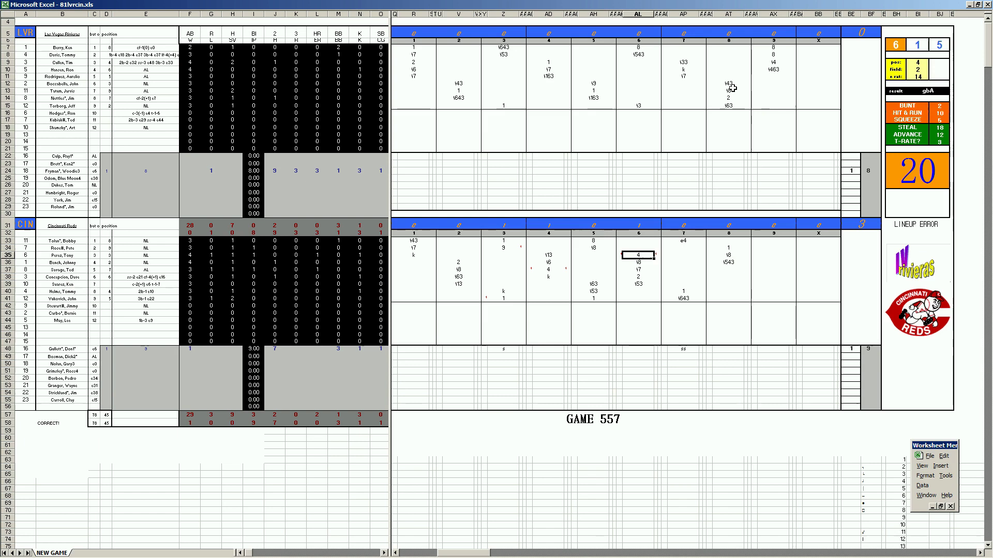
pyautogui.click(778, 47)
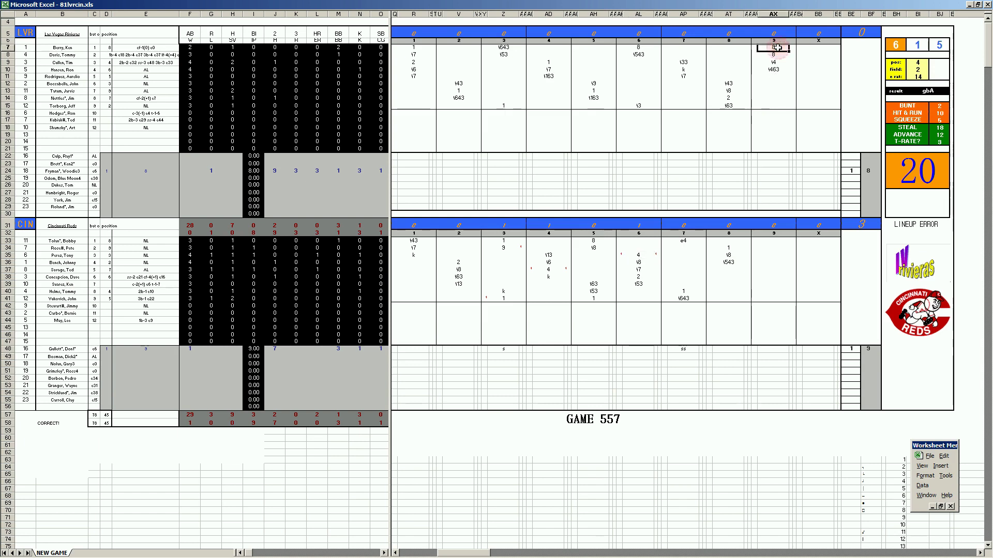
pyautogui.click(772, 56)
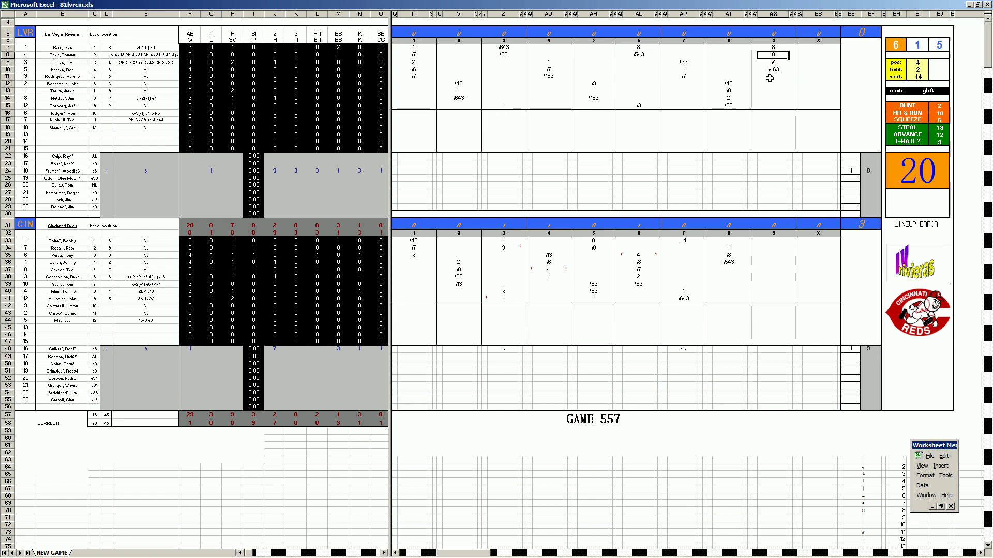
pyautogui.click(777, 62)
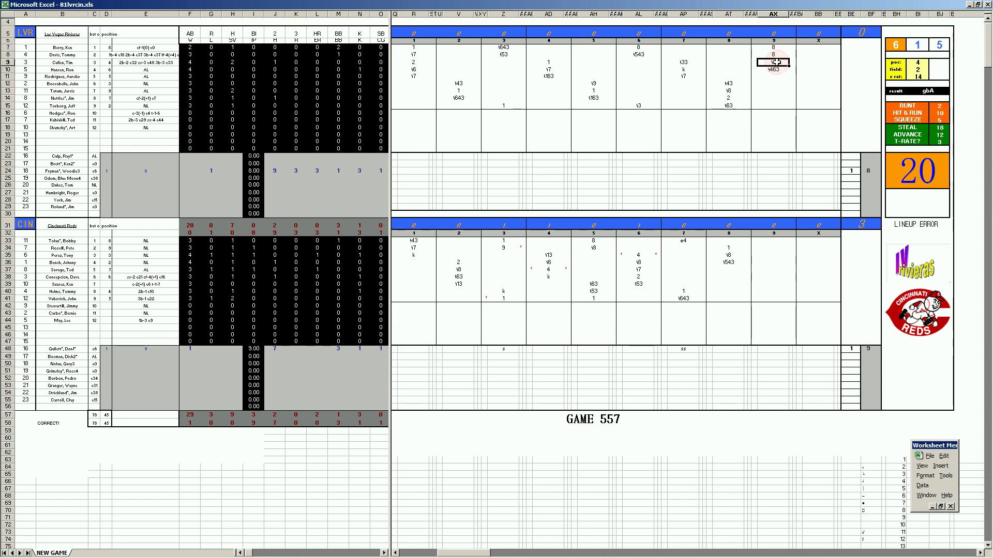
pyautogui.write('\\4')
pyautogui.click(778, 75)
pyautogui.click(774, 71)
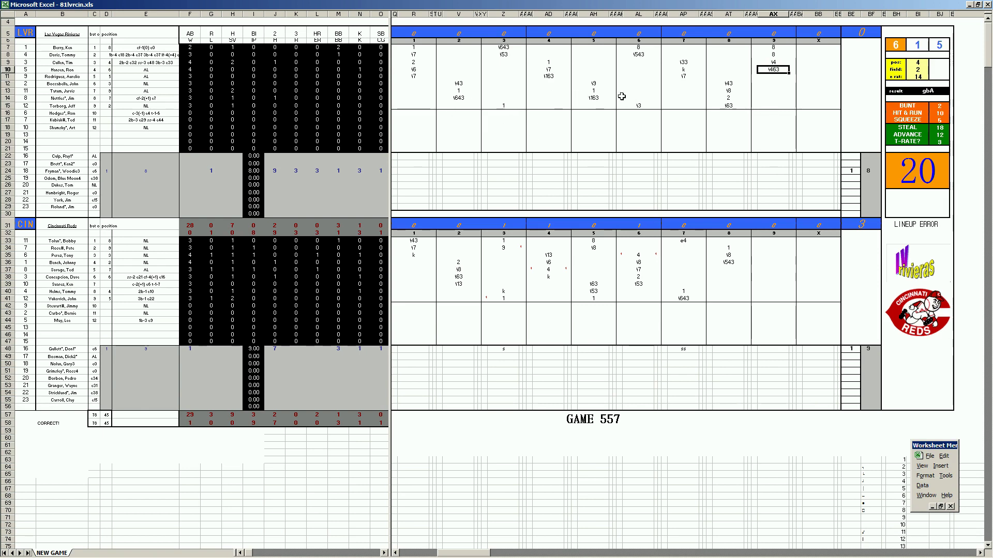
# Examine the double-play entries in the Rivieras' innings from the second through the ninth.
pyautogui.click(465, 101)
pyautogui.click(502, 46)
pyautogui.click(548, 76)
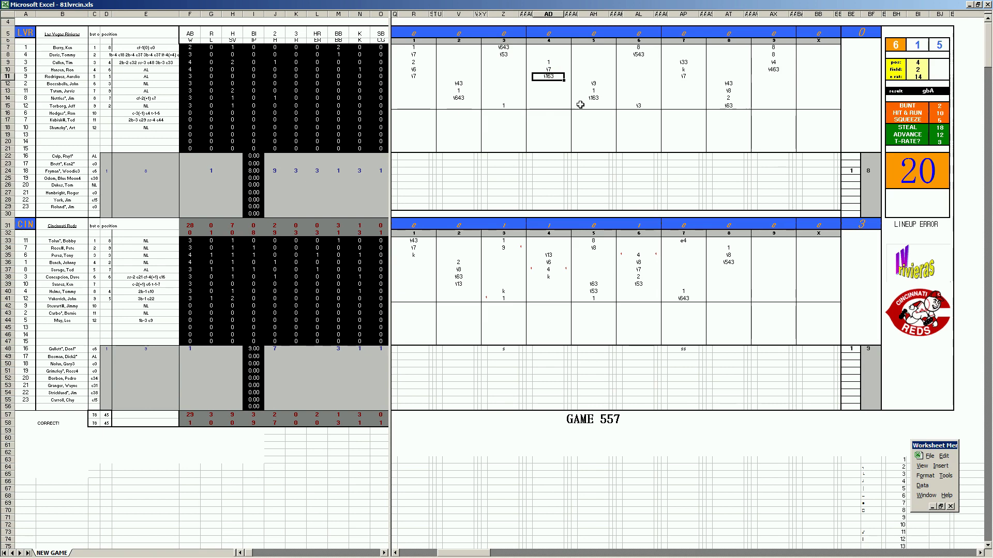
pyautogui.click(597, 97)
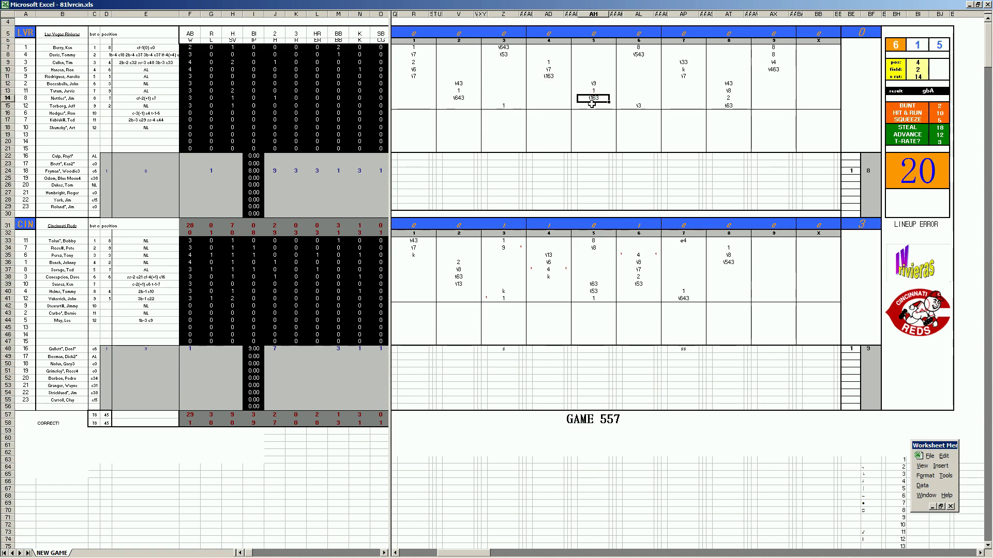
pyautogui.click(641, 55)
pyautogui.click(773, 69)
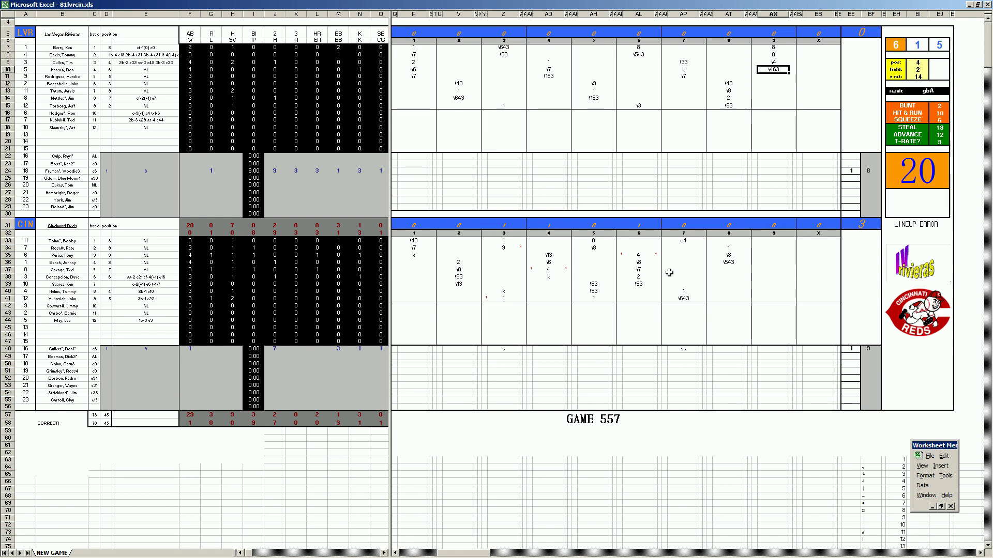
# Close the 81lvrcin.xls workbook without saving its changes.
pyautogui.moveTo(353, 557)
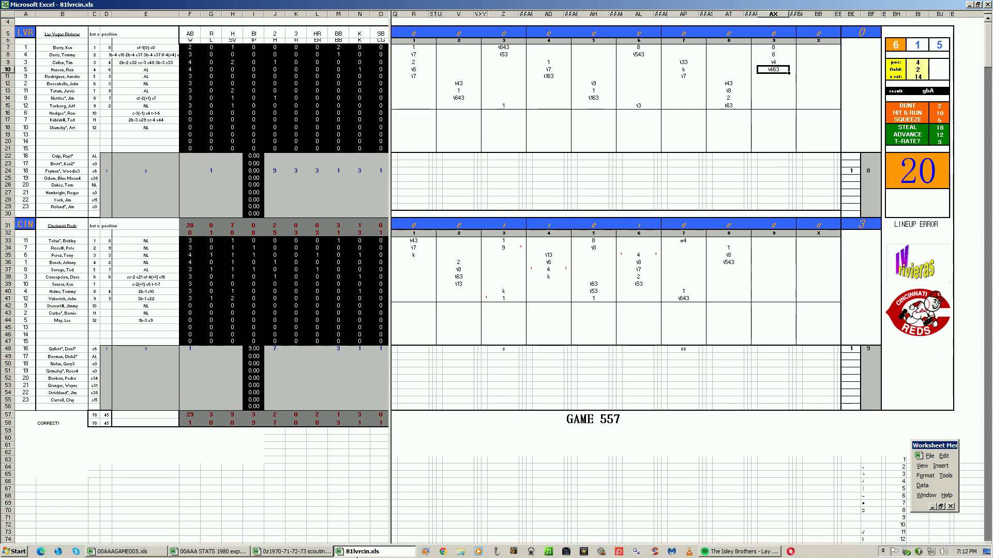
pyautogui.rightClick(356, 553)
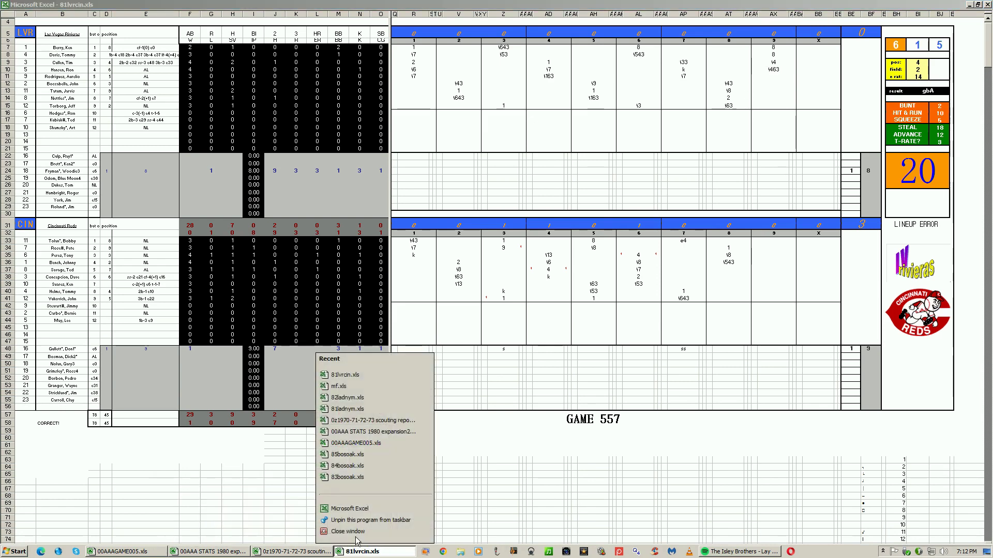
pyautogui.click(356, 532)
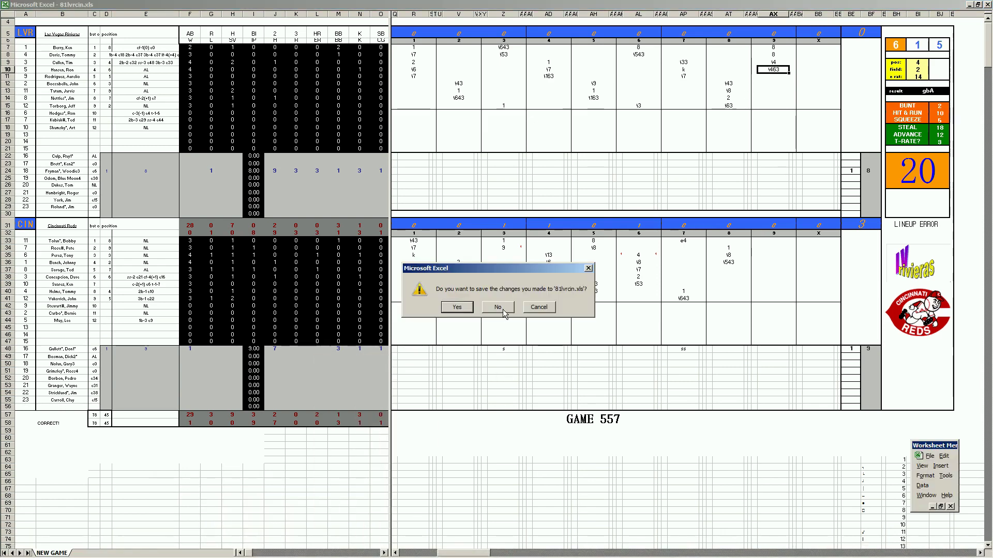
pyautogui.click(498, 307)
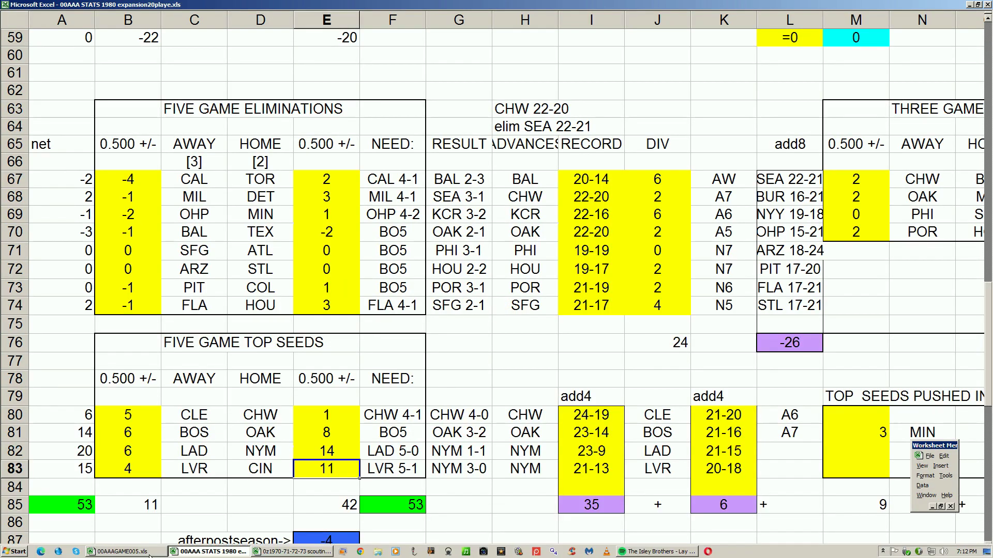
# Check the game 558 lineups, and examine the NL Mountain standings on the print sheet of the stats workbook.
pyautogui.click(150, 556)
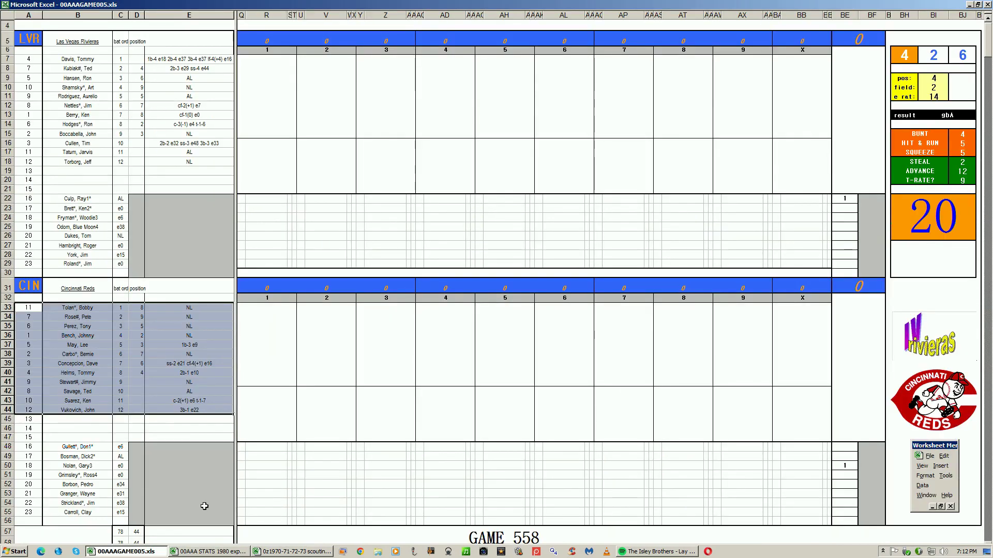
pyautogui.click(209, 552)
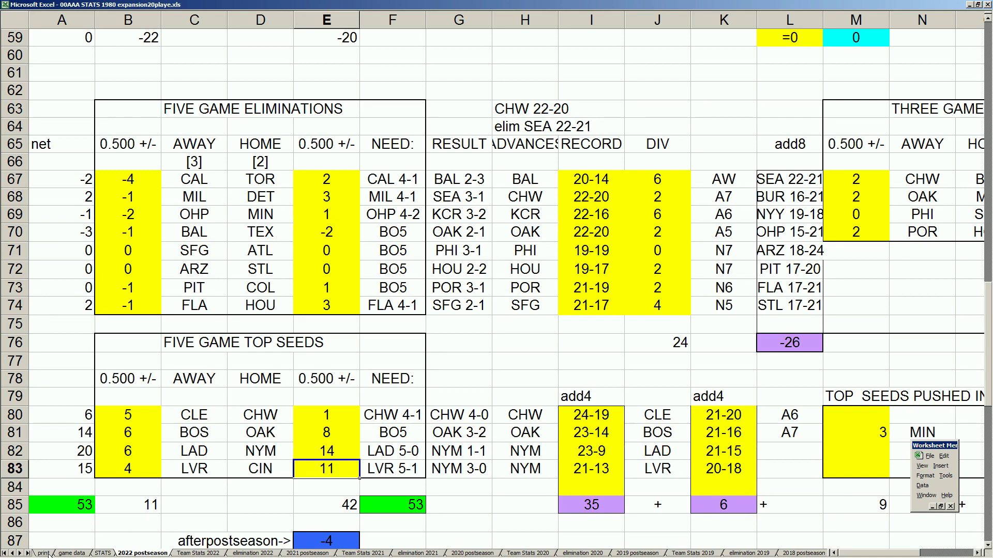
pyautogui.click(45, 554)
pyautogui.click(299, 385)
pyautogui.scroll(-3, 299, 386)
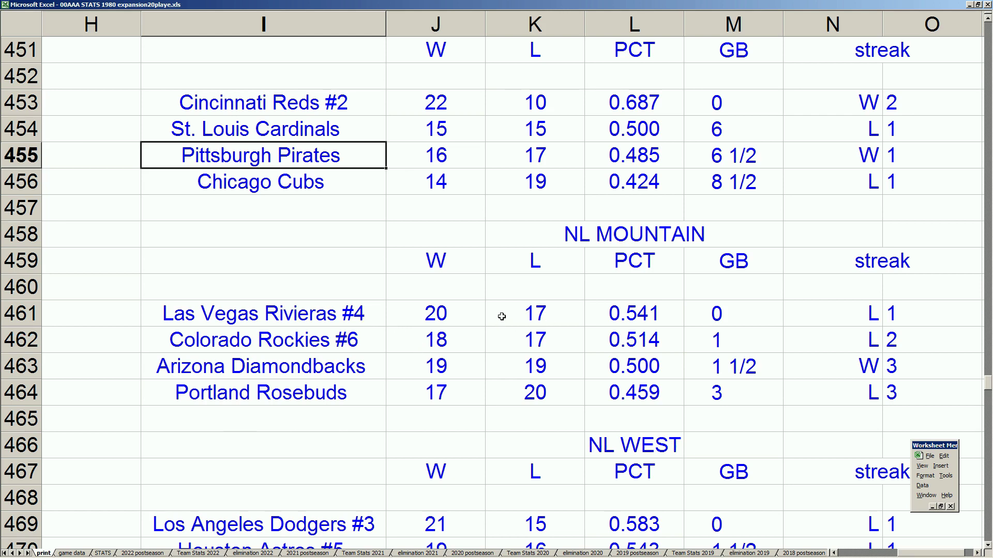
pyautogui.click(375, 345)
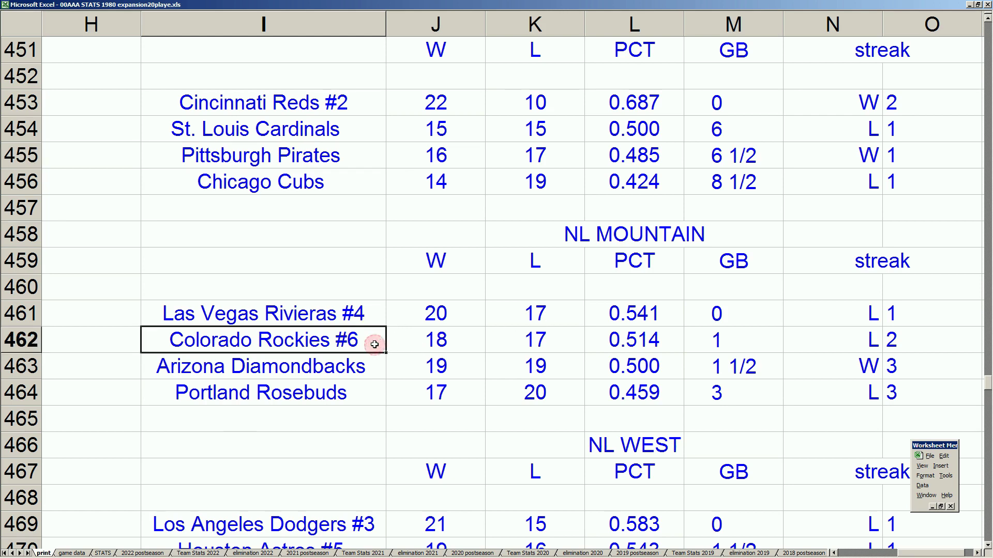
pyautogui.click(376, 368)
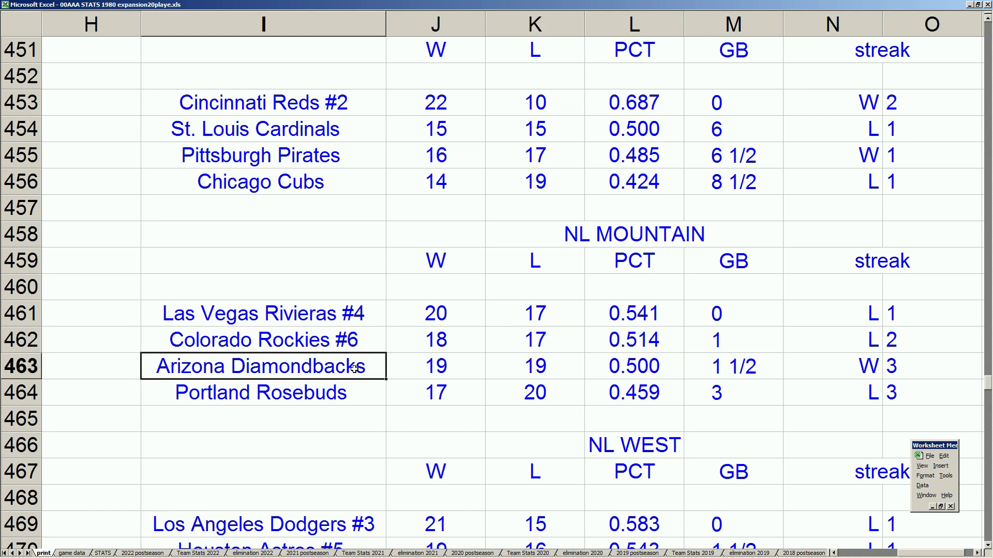
pyautogui.click(332, 316)
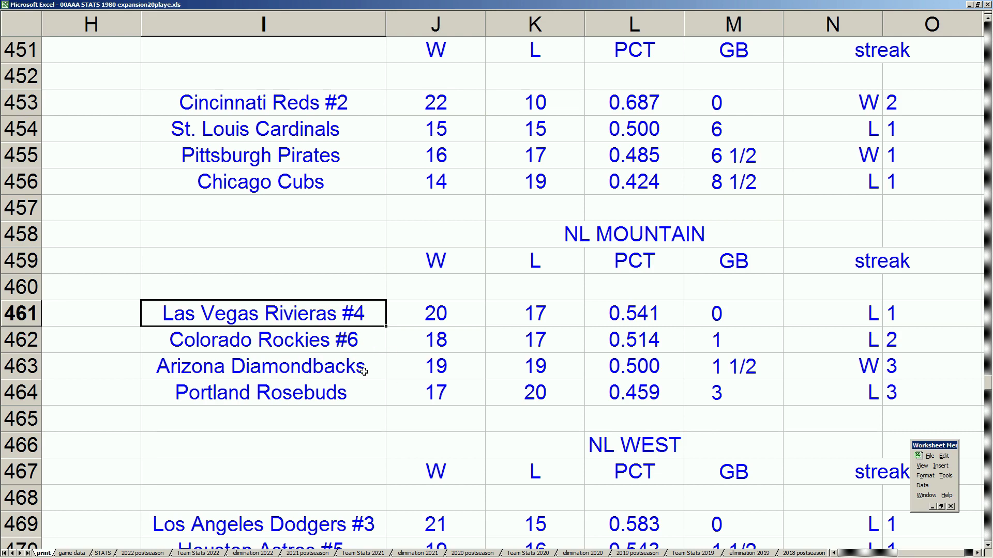
# Compare the lower-placed teams in the NL West, NL Central and NL East standings with the Arizona Diamondbacks in NL Mountain.
pyautogui.scroll(-2, 362, 369)
pyautogui.click(341, 398)
pyautogui.click(343, 414)
pyautogui.scroll(3, 342, 406)
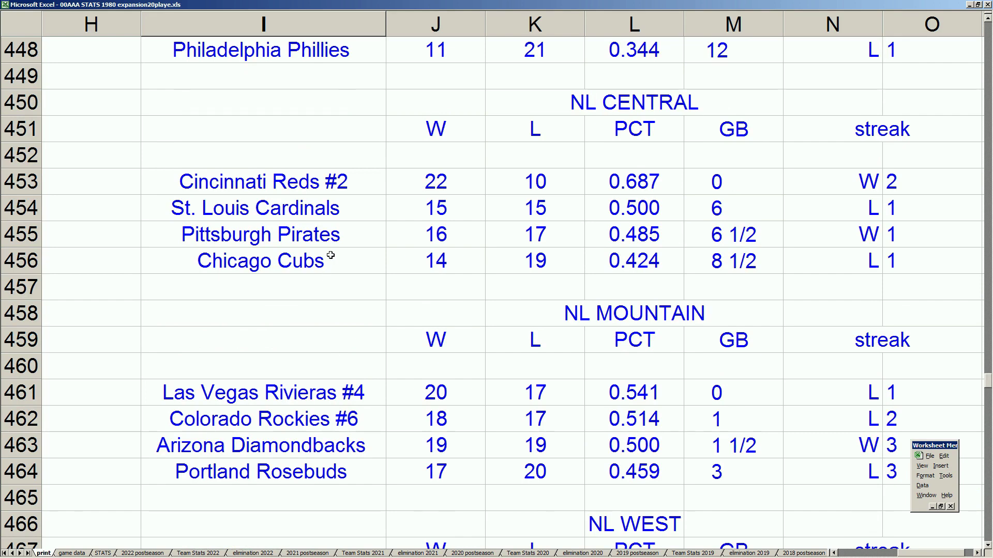
pyautogui.click(346, 236)
pyautogui.click(345, 213)
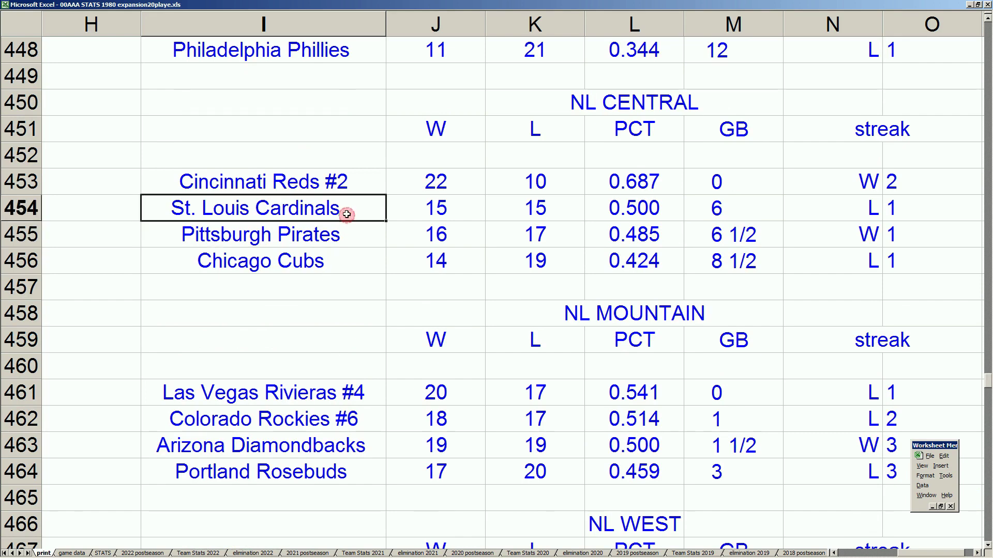
pyautogui.scroll(3, 347, 237)
pyautogui.click(348, 235)
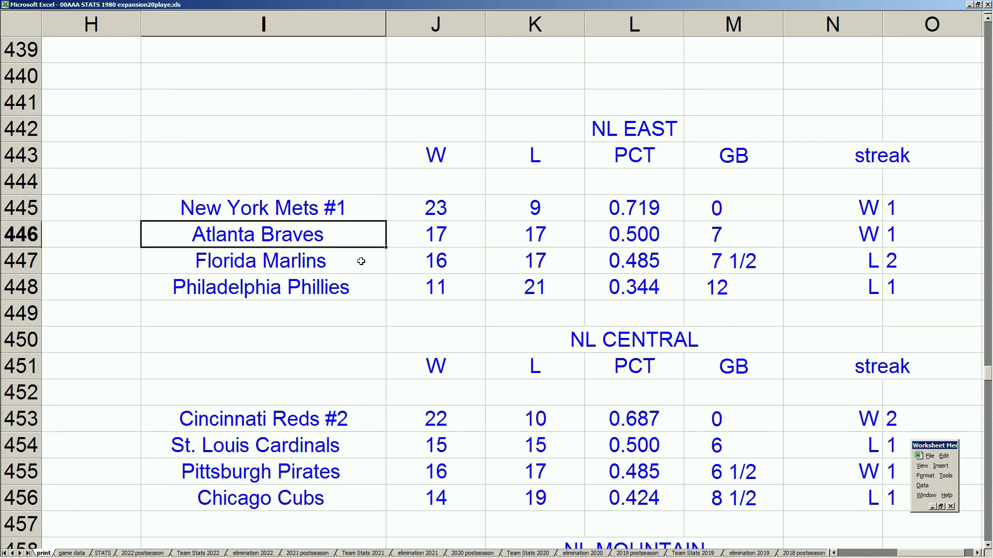
pyautogui.click(361, 261)
pyautogui.scroll(-5, 361, 262)
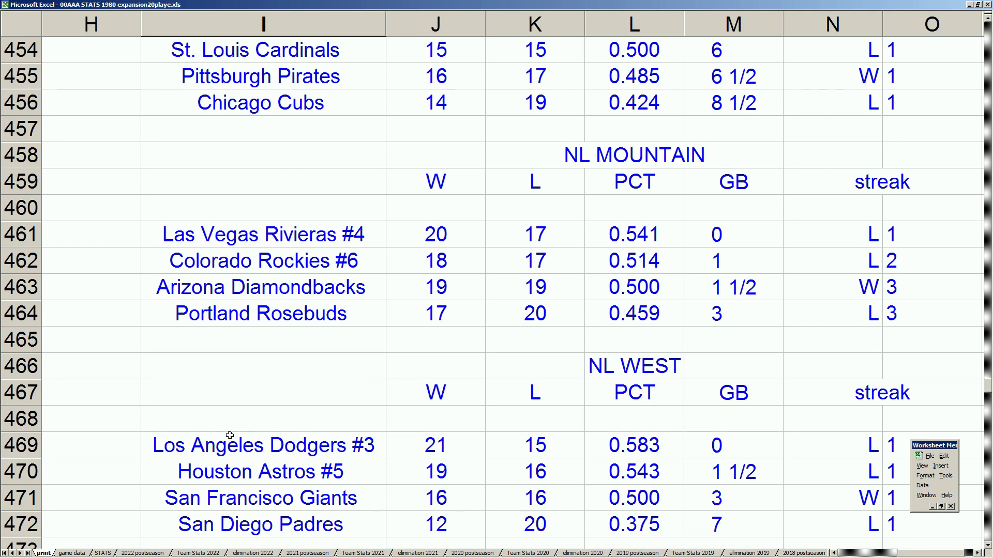
pyautogui.click(329, 293)
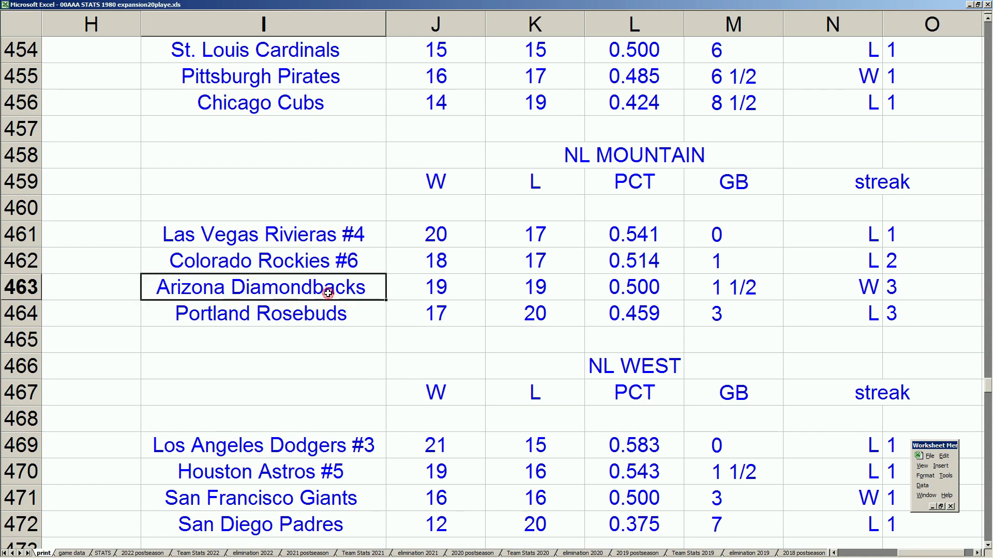
# Compare the win-loss records of the division leaders Cincinnati Reds in NL Central and New York Mets in NL East.
pyautogui.scroll(4, 331, 292)
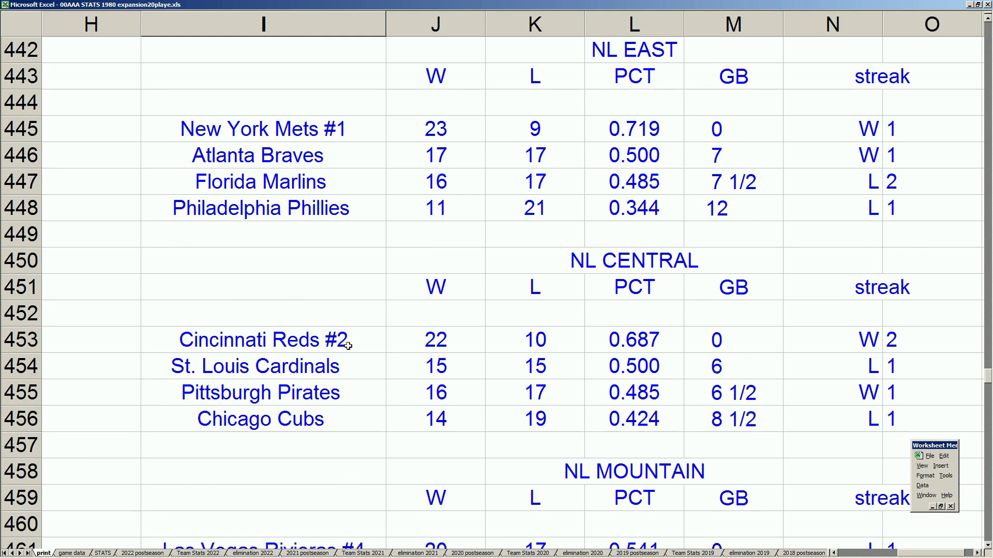
pyautogui.click(453, 342)
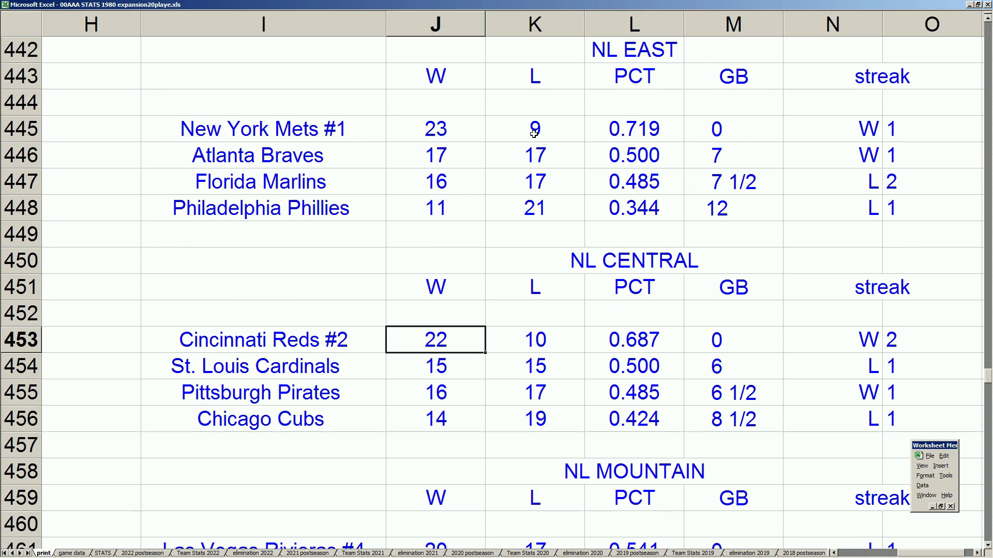
pyautogui.click(304, 130)
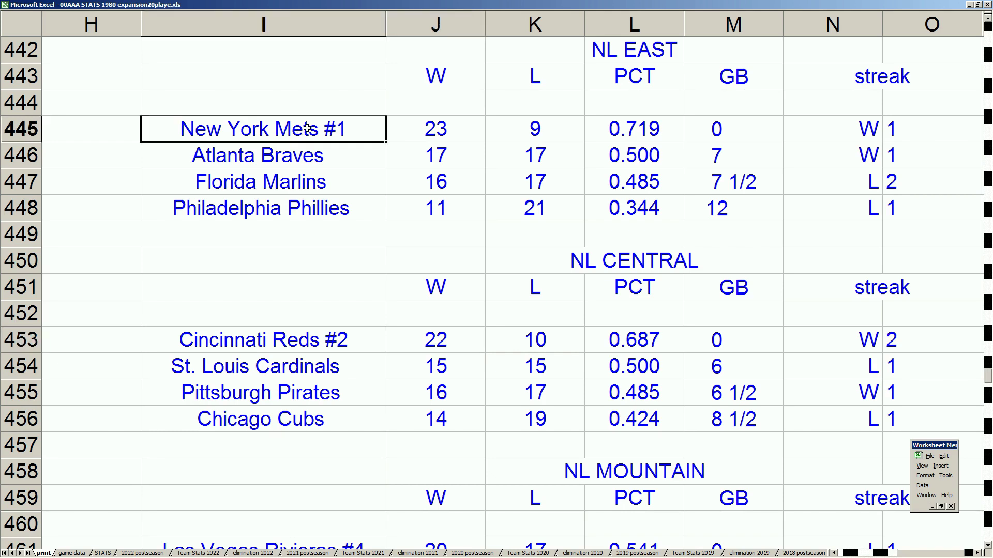
pyautogui.click(333, 339)
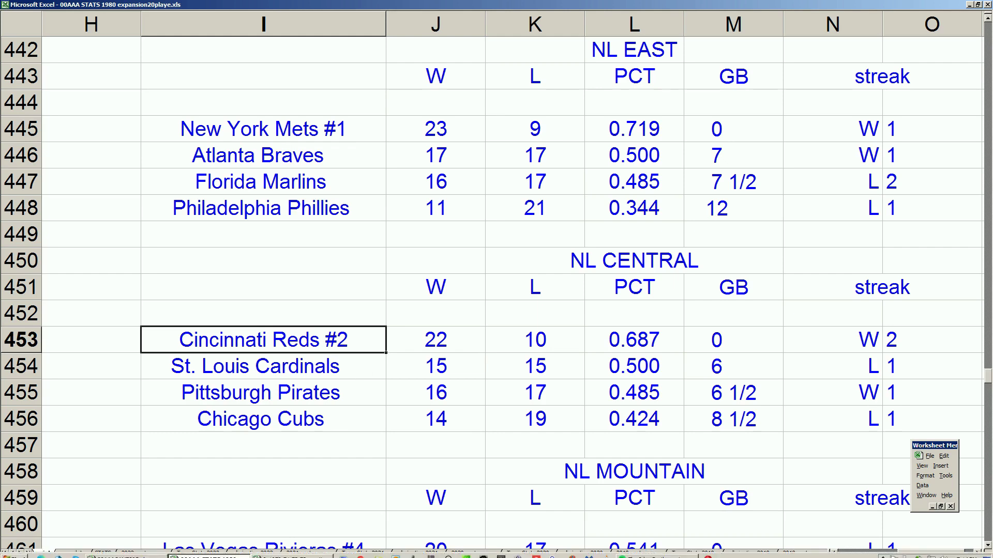
# Switch to the 00AAAGAME005.xls workbook and check the starting lineups and pitchers on the game 558 scoresheet.
pyautogui.moveTo(294, 556)
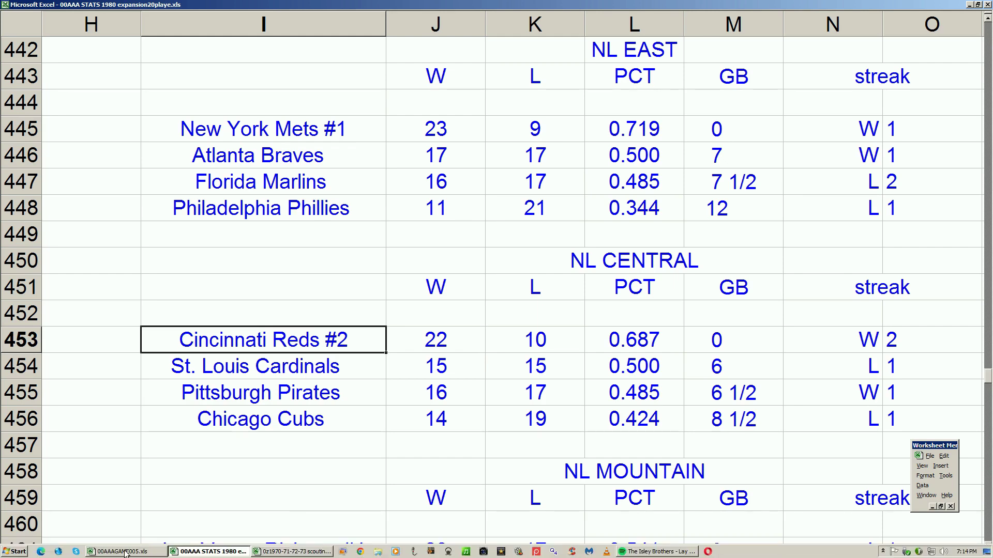
pyautogui.click(121, 552)
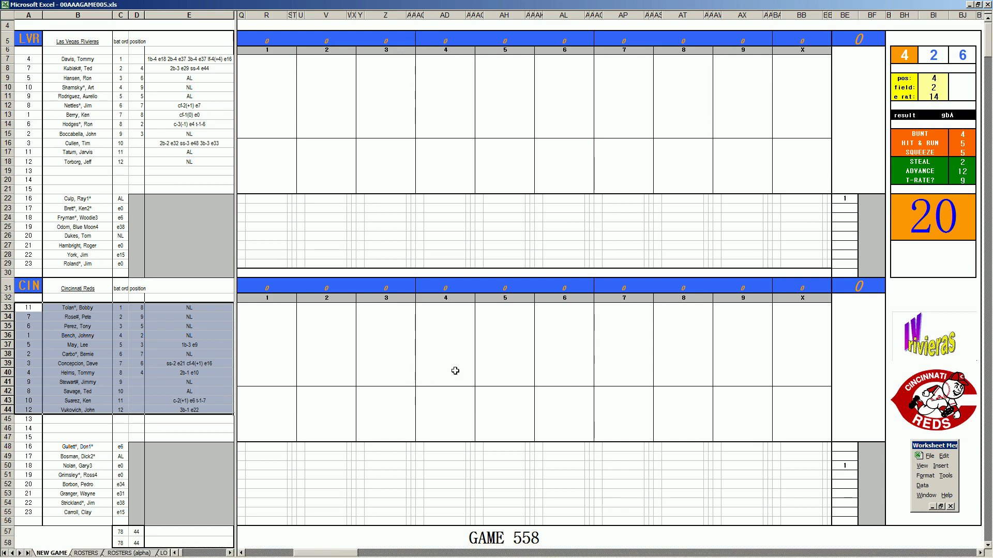
pyautogui.click(467, 360)
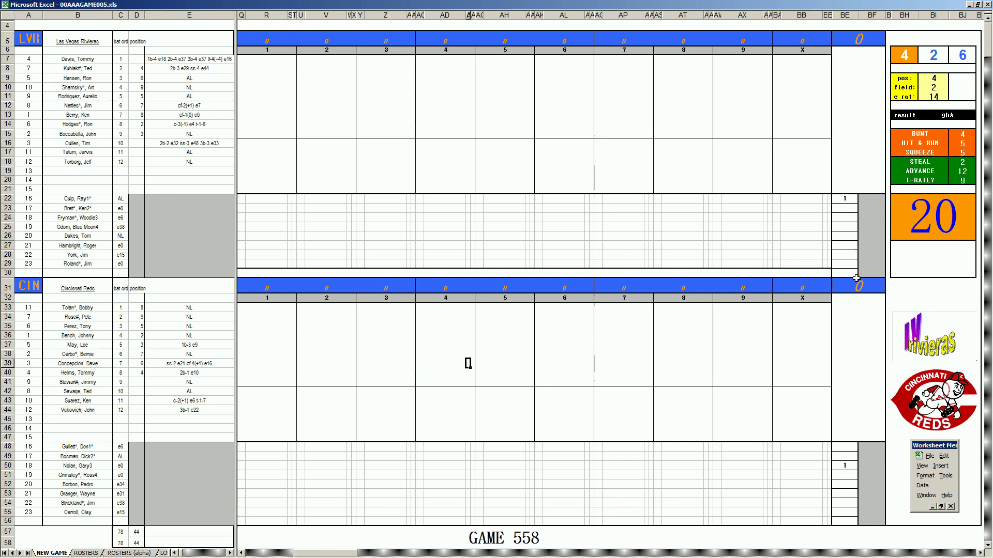
pyautogui.click(845, 198)
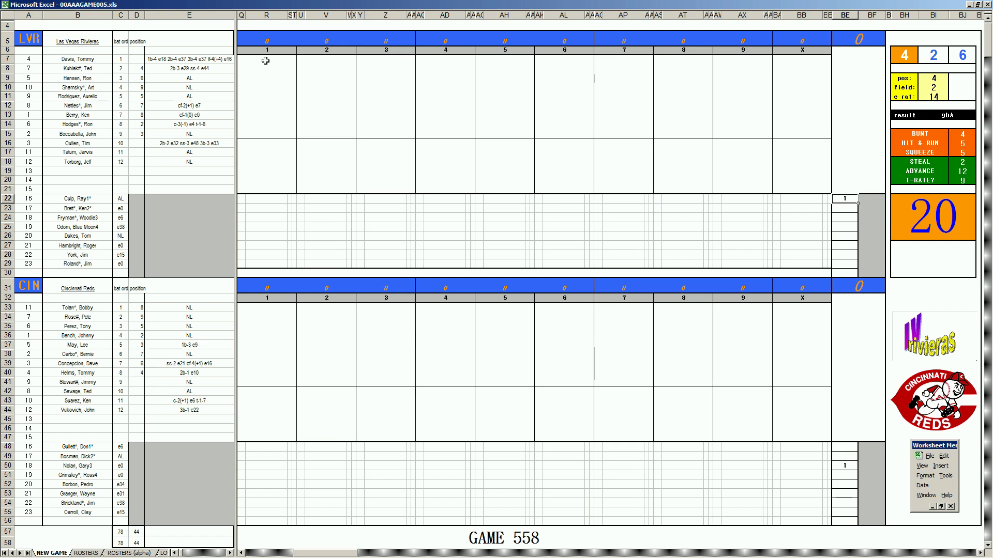
# Score the Rivieras' leadoff batter as #4 in the first inning.
pyautogui.click(265, 61)
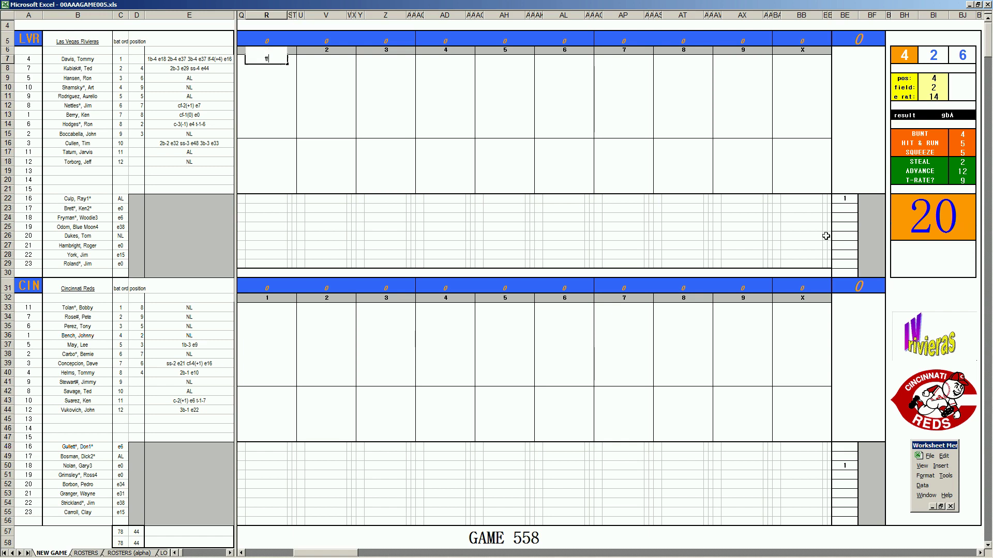
pyautogui.write('#4')
pyautogui.press('Return')
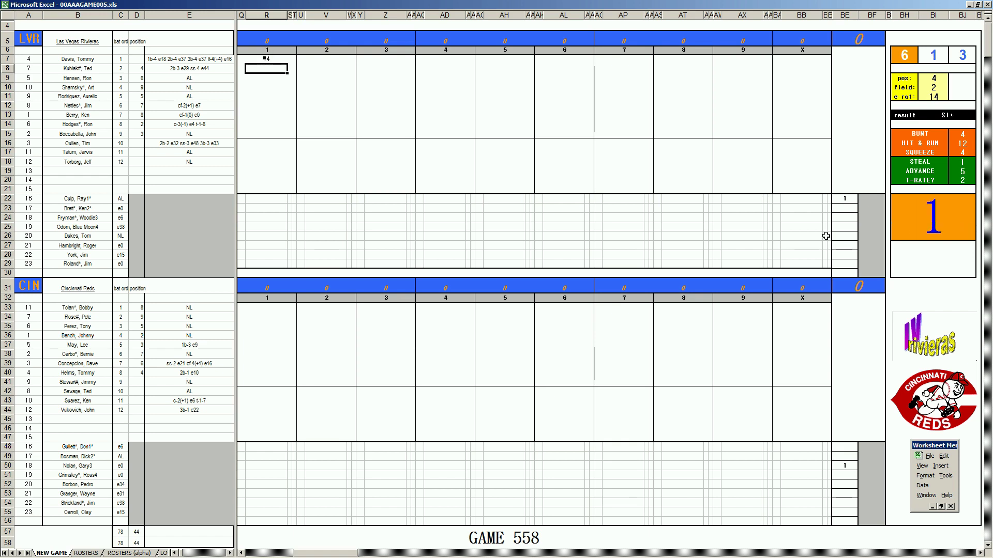
# Set the fielding check to position 6, fielding rating 2 and error rating 21.
pyautogui.press('Tab')
pyautogui.write('6')
pyautogui.press('Return')
pyautogui.press('Return')
pyautogui.write('21')
pyautogui.press('Return')
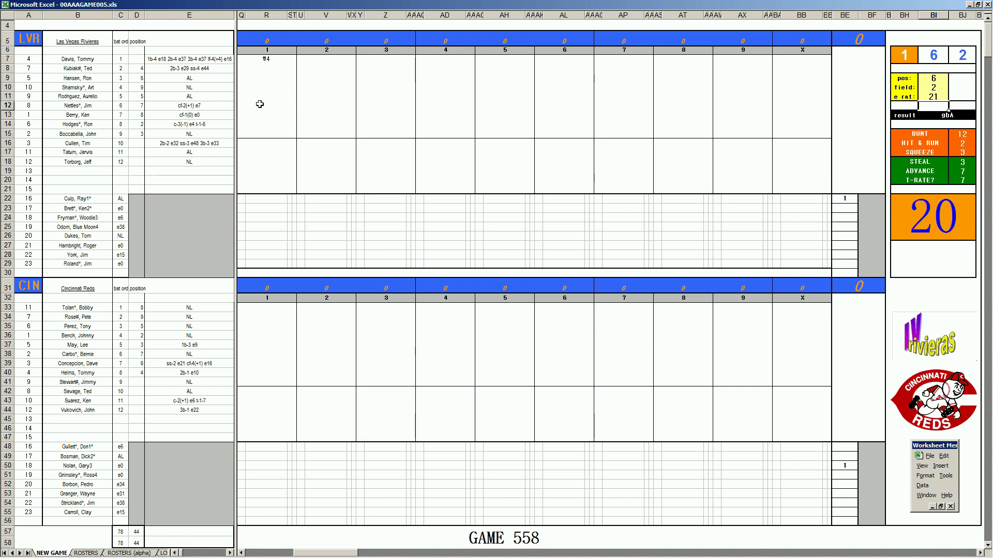
# Score the Rivieras' second batter as #63 and third batter as #5 in the first inning.
pyautogui.click(270, 70)
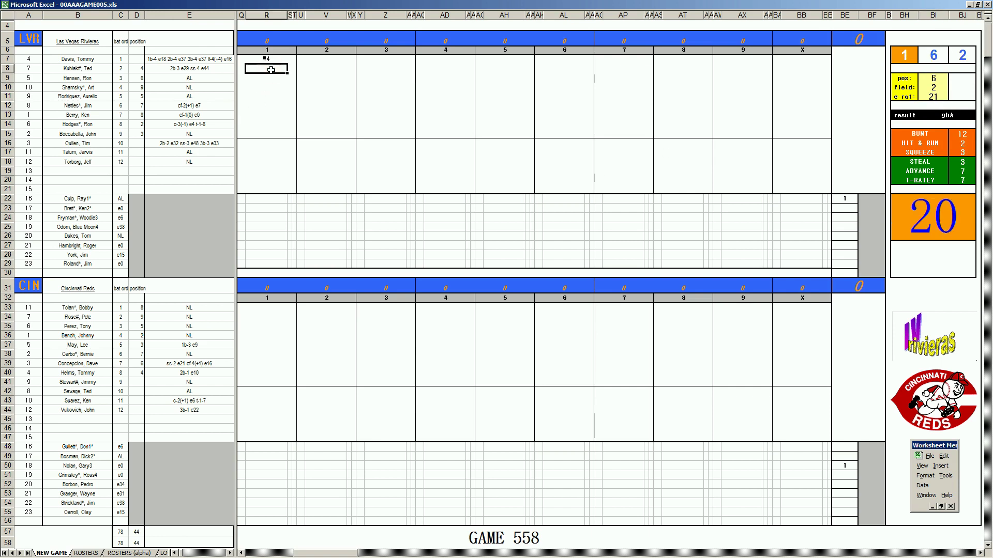
pyautogui.write('#63')
pyautogui.press('Return')
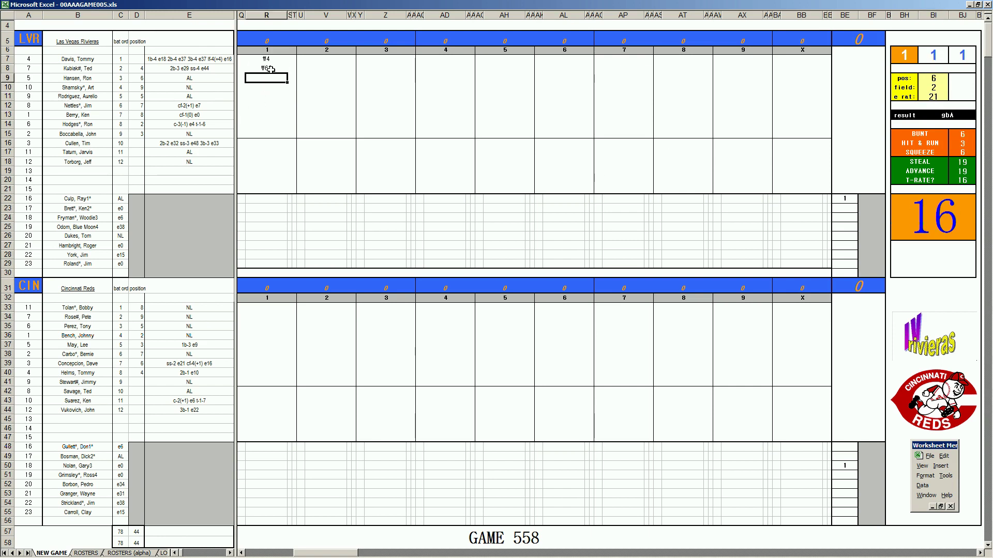
pyautogui.write('#5')
# Score the Reds' first two batters as #13 and #43 in the first inning.
pyautogui.click(270, 304)
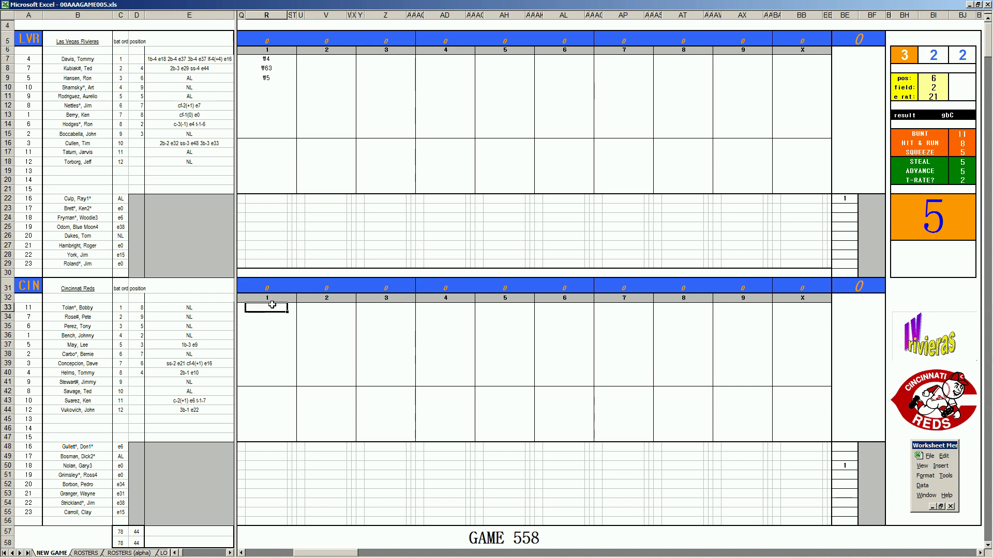
pyautogui.write('#15')
pyautogui.press('Return')
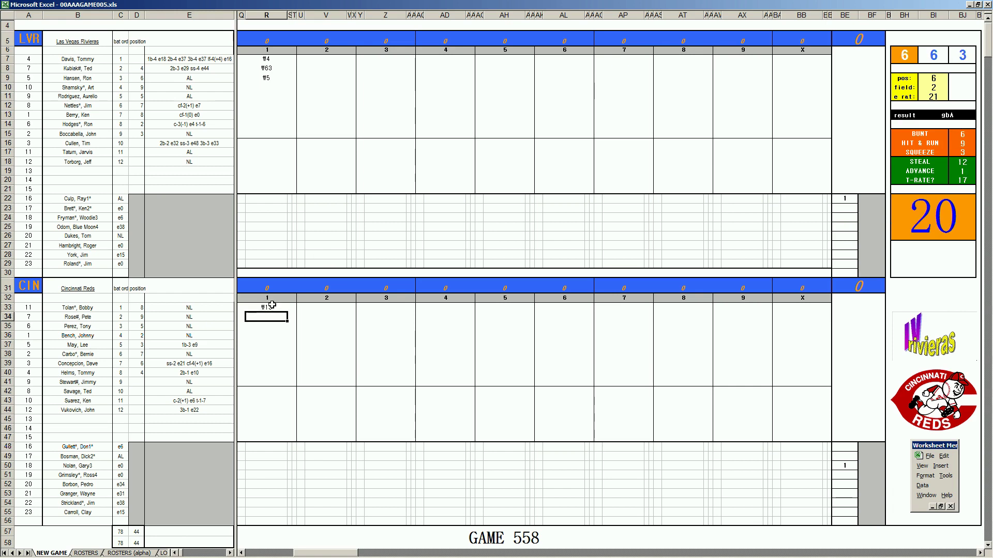
pyautogui.write('#43')
pyautogui.press('Return')
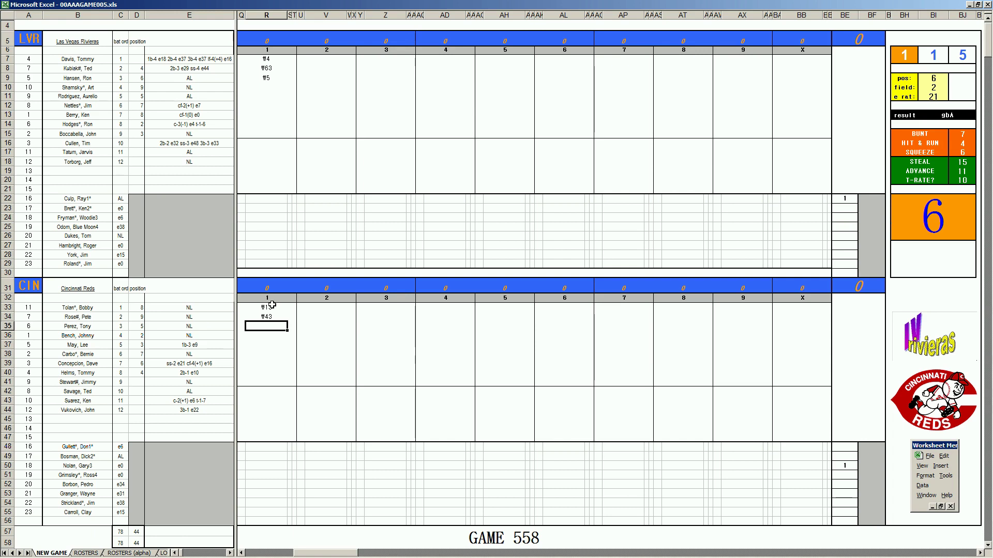
# Score the Reds' third batter as 4 in the first inning, with his RBI and run marks beside the entry.
pyautogui.write('4')
pyautogui.press('Return')
pyautogui.press('Left')
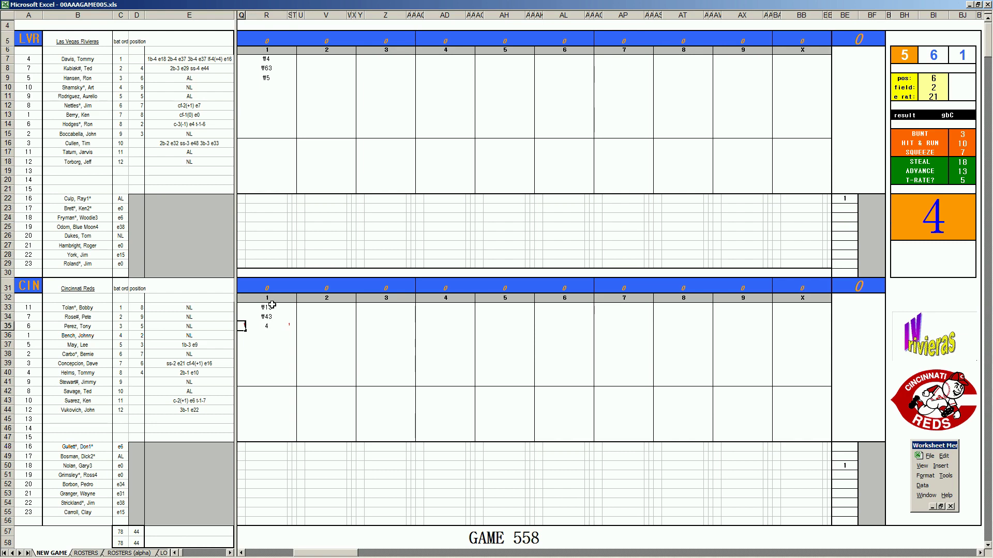
pyautogui.press('Down')
pyautogui.press('Right')
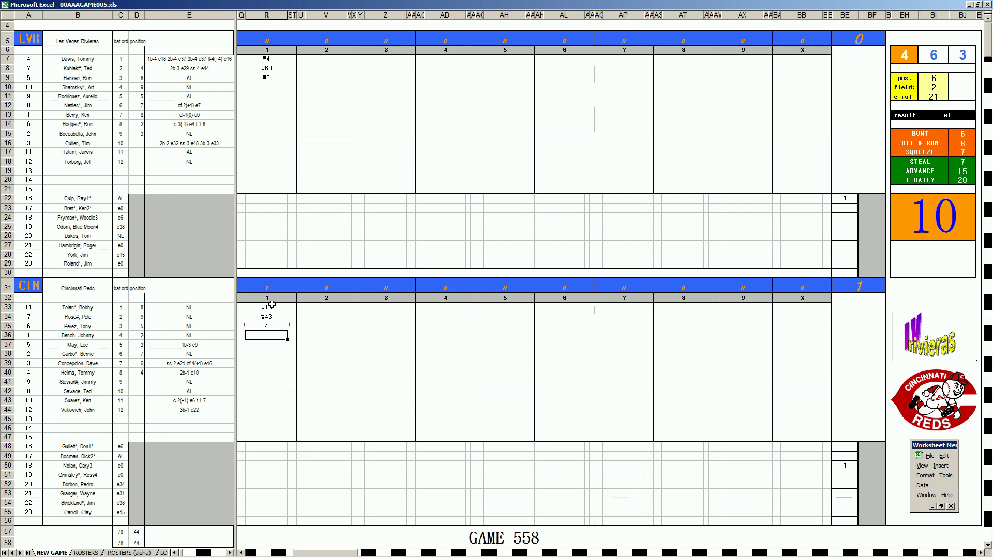
# Set the fielding check to position 4, fielding rating 3 and error rating 29.
pyautogui.hotkey('ctrl', 'e')
pyautogui.write('4')
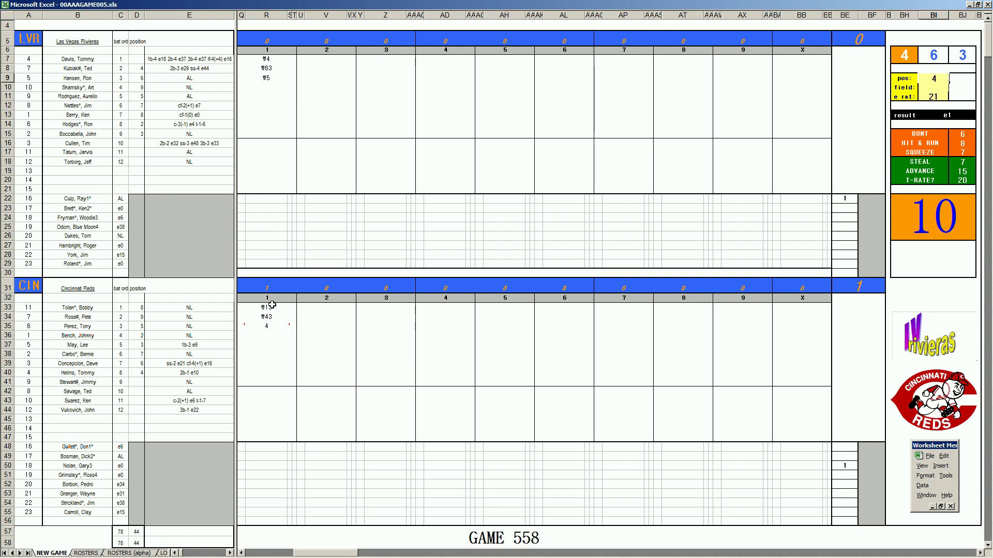
pyautogui.press('Return')
pyautogui.write('3')
pyautogui.press('Return')
pyautogui.press('Return')
# Score the Reds' fourth batter as 1 and fifth batter as #9 in the first inning.
pyautogui.click(275, 336)
pyautogui.write('1')
pyautogui.press('Return')
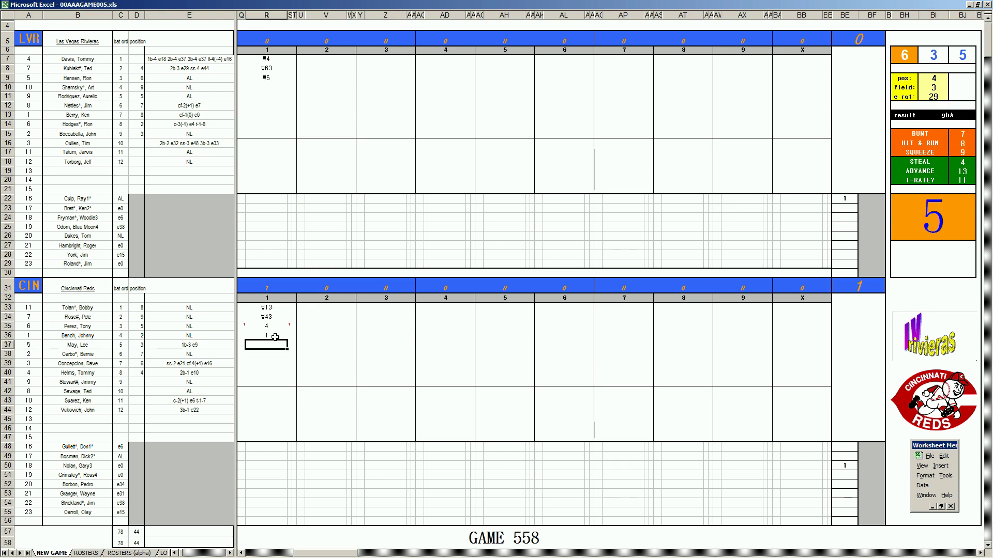
pyautogui.write('#9')
# Score the Rivieras' fourth batter as #3 and fifth batter as 2 in the second inning.
pyautogui.click(315, 85)
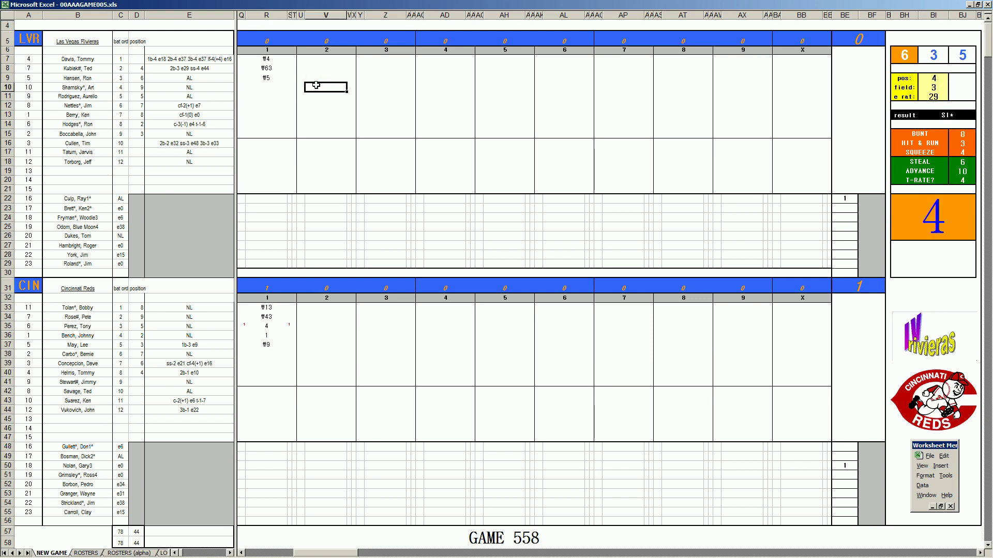
pyautogui.write('#3')
pyautogui.press('Return')
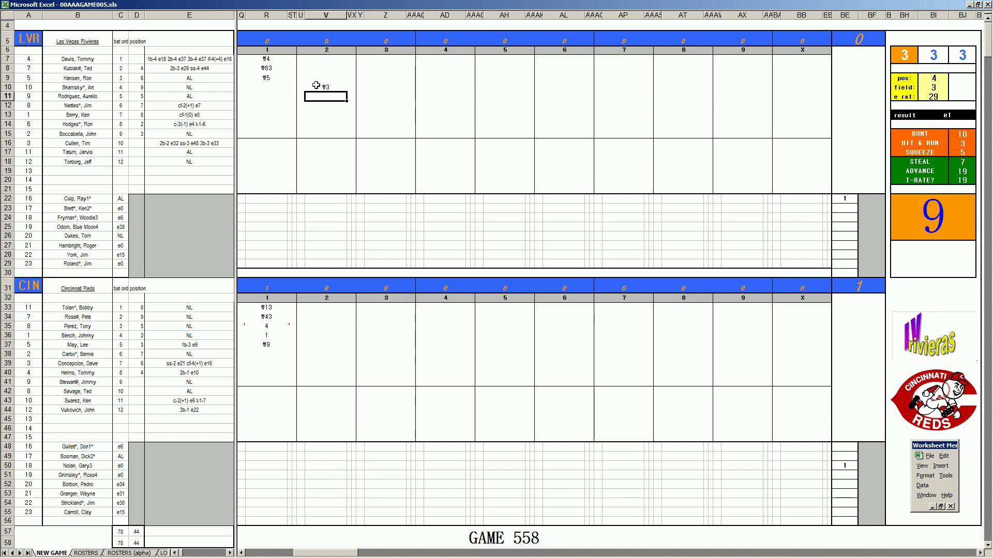
pyautogui.write('2')
pyautogui.press('Return')
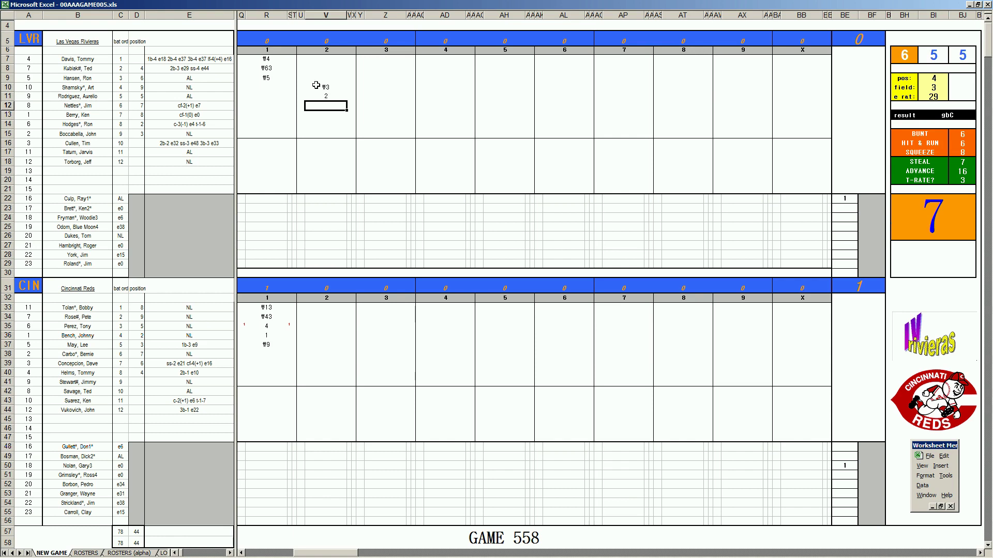
# Set the fielding check to position 5, fielding rating 4 and error rating 37.
pyautogui.write('5')
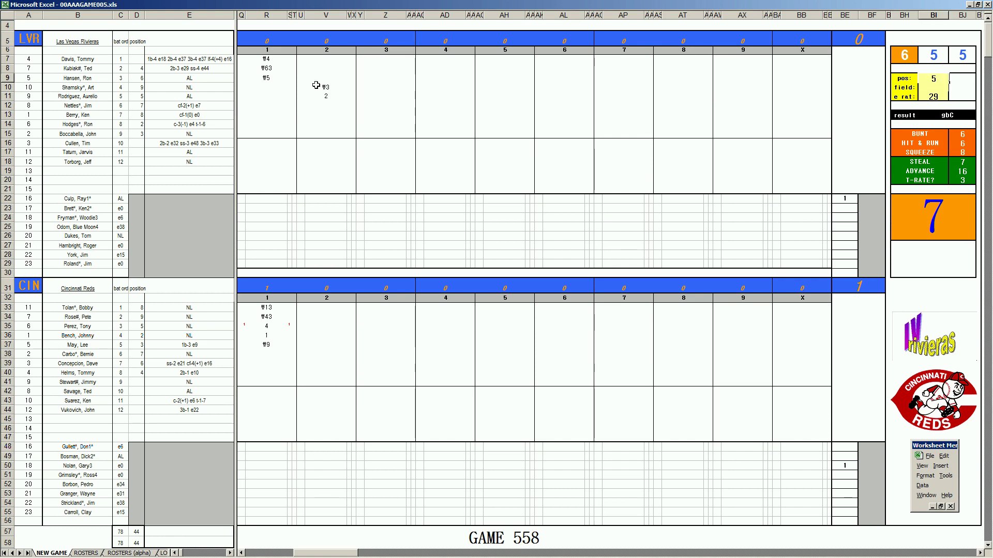
pyautogui.press('Return')
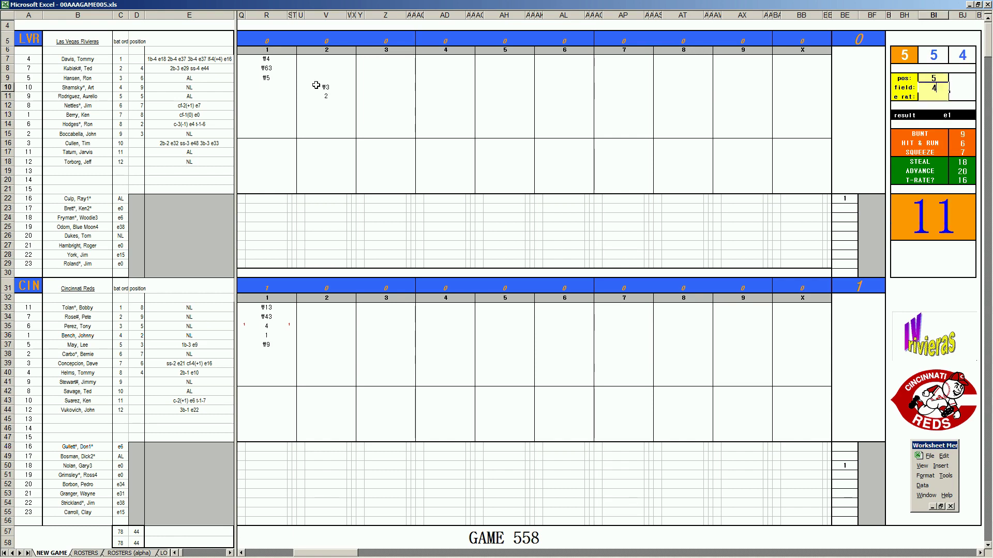
pyautogui.write('4')
pyautogui.press('Return')
pyautogui.write('37')
pyautogui.press('Return')
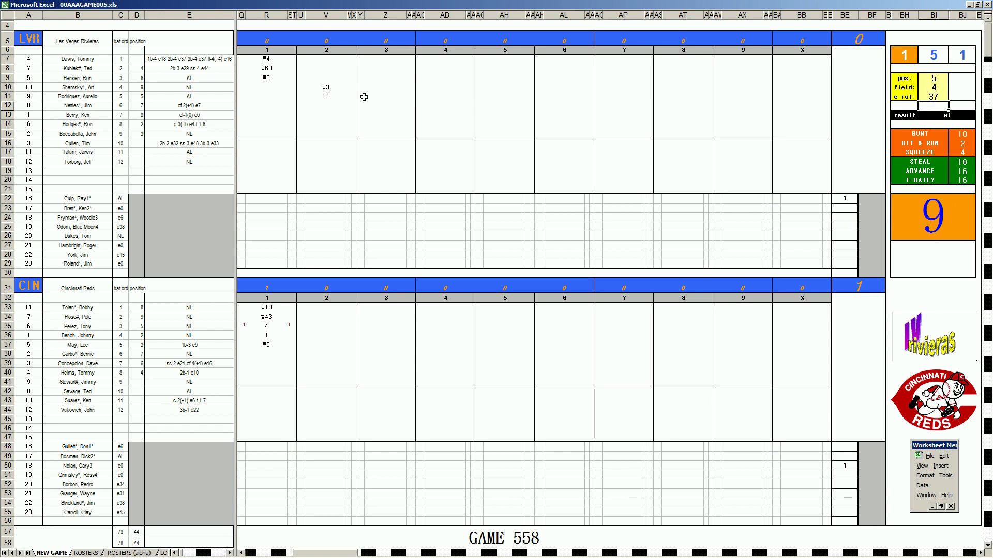
# Score the Rivieras' sixth batter as e5 and seventh batter as #9 in the second inning.
pyautogui.click(328, 105)
pyautogui.write('e1')
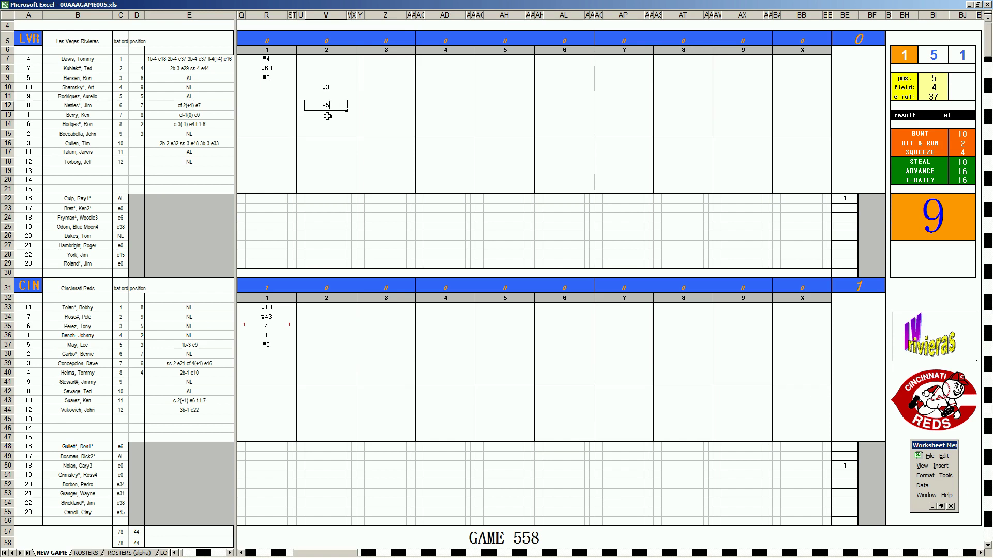
pyautogui.press('Return')
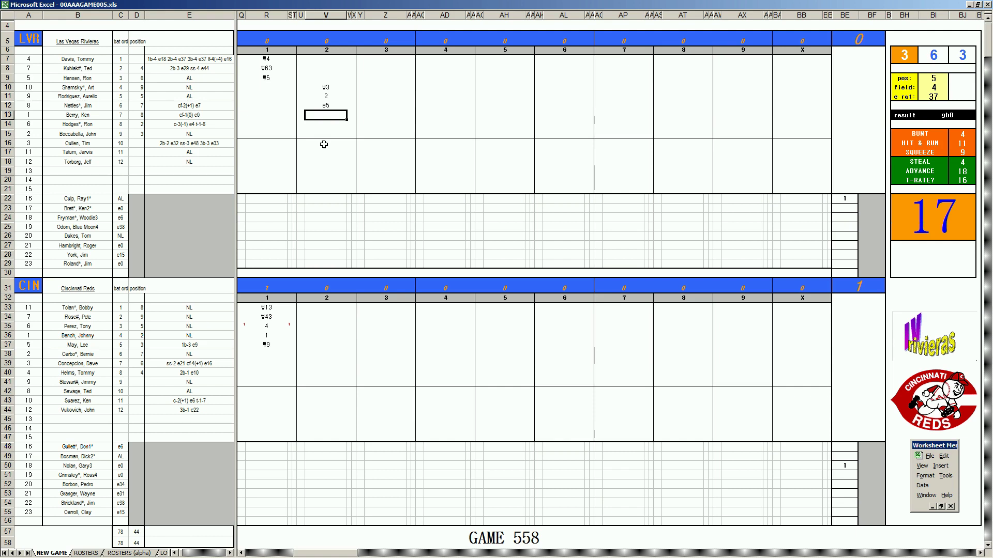
pyautogui.write('9')
pyautogui.press('BackSpace')
pyautogui.write('#9')
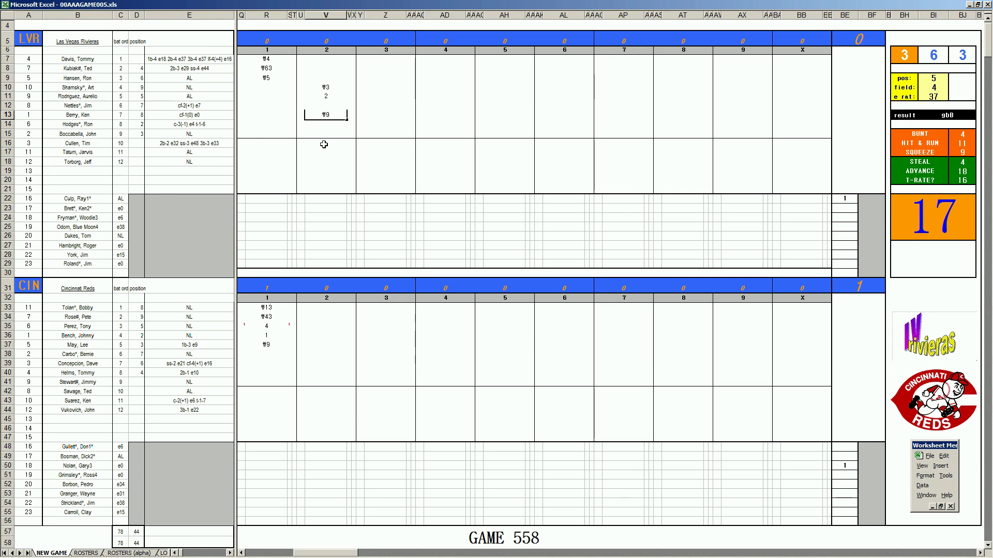
# Score the Rivieras' eighth batter as 1 with an RBI mark, mark the fifth batter's run, and score the ninth batter as #8 in the second inning.
pyautogui.click(316, 354)
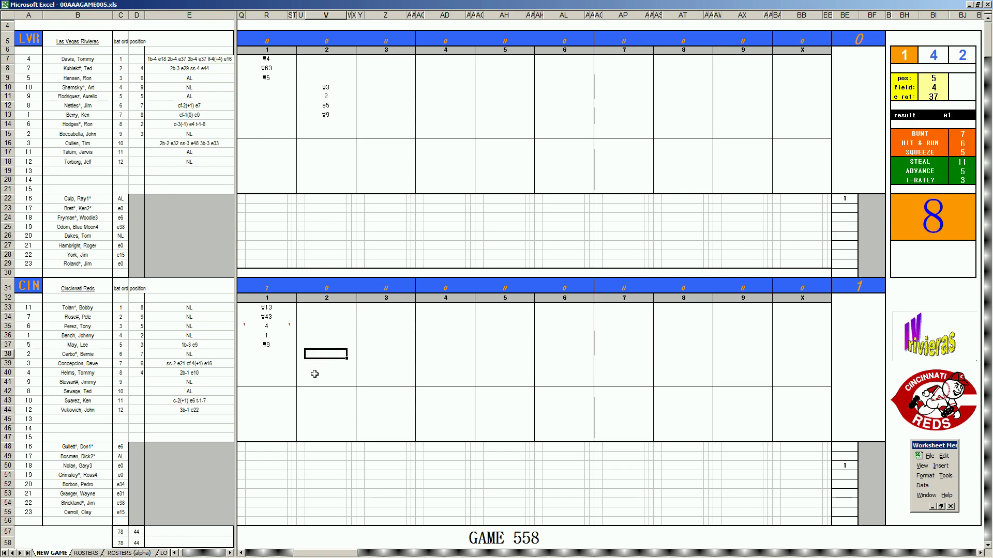
pyautogui.click(326, 124)
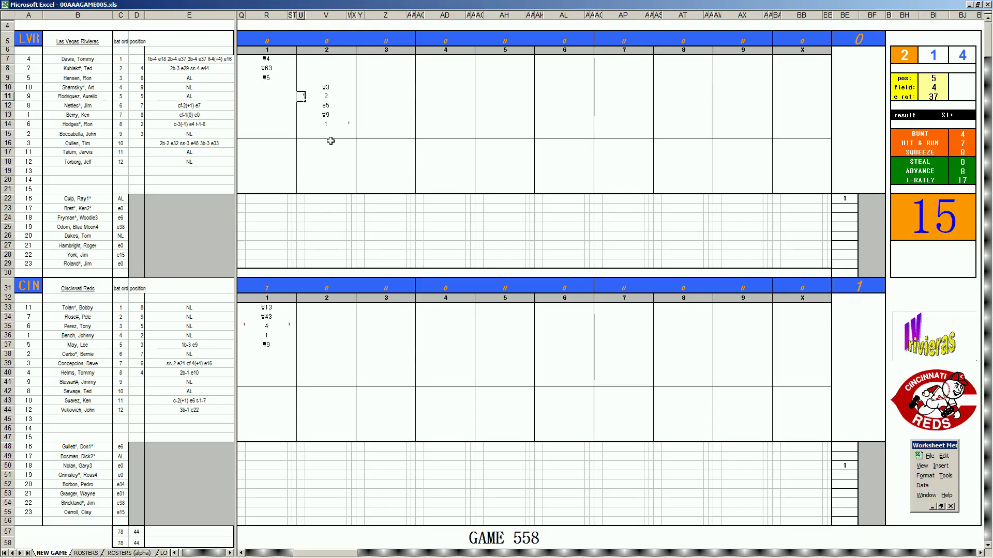
pyautogui.click(326, 133)
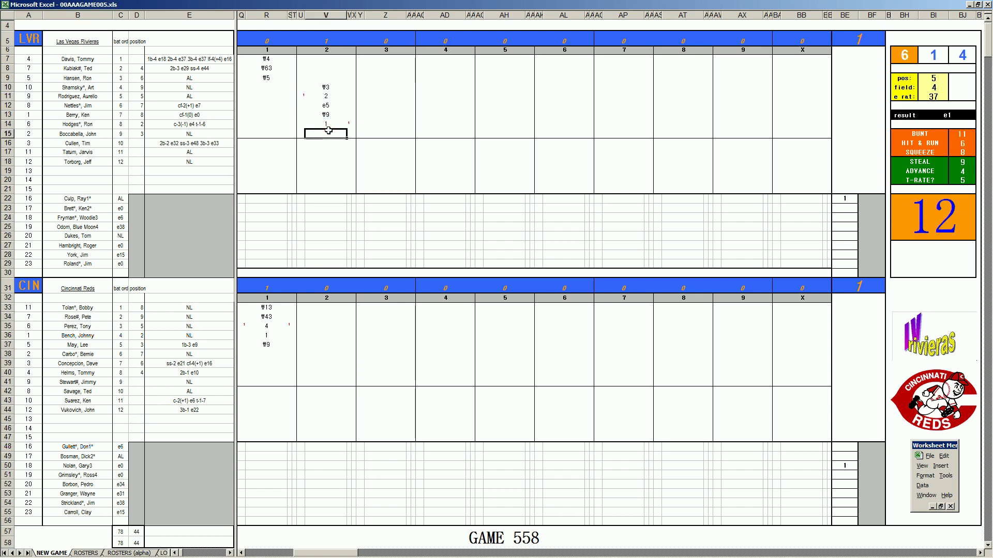
pyautogui.write('#8')
# Score the Reds' sixth batter as #8 in the second inning.
pyautogui.click(310, 355)
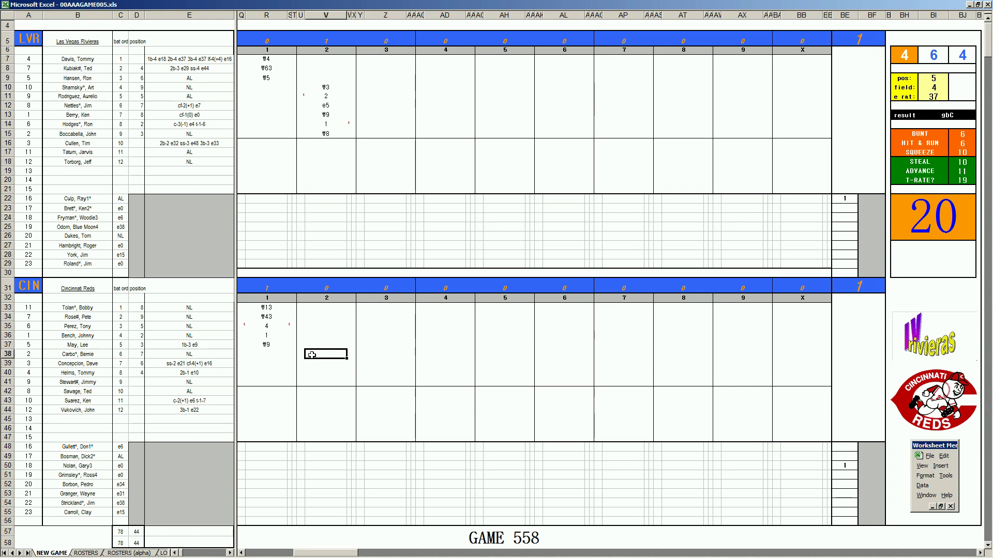
pyautogui.hotkey('ctrl', 'p')
pyautogui.click(312, 355)
pyautogui.write('#8')
pyautogui.press('Return')
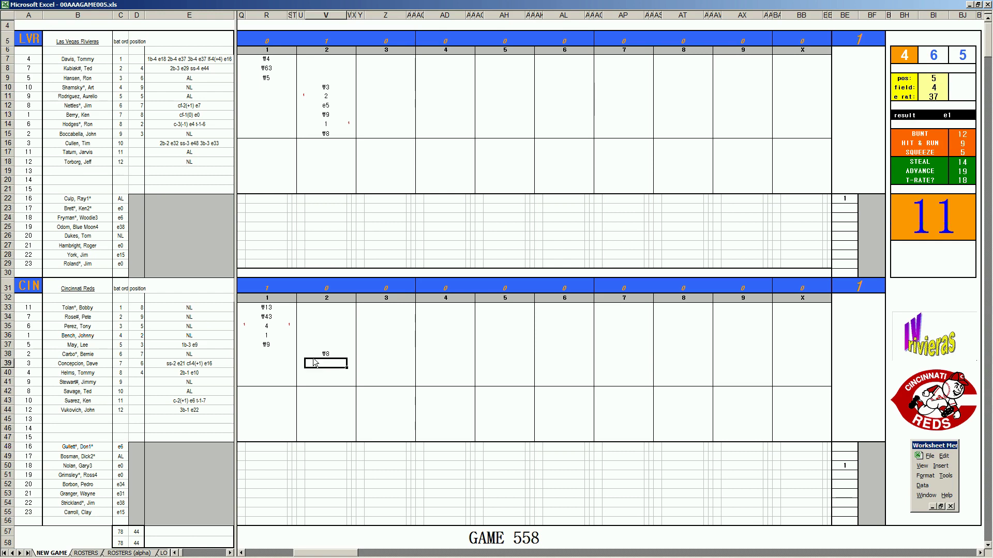
# Set the fielding check position to 9 and score the Reds' seventh batter as 1 in the second inning.
pyautogui.press('Tab')
pyautogui.write('9')
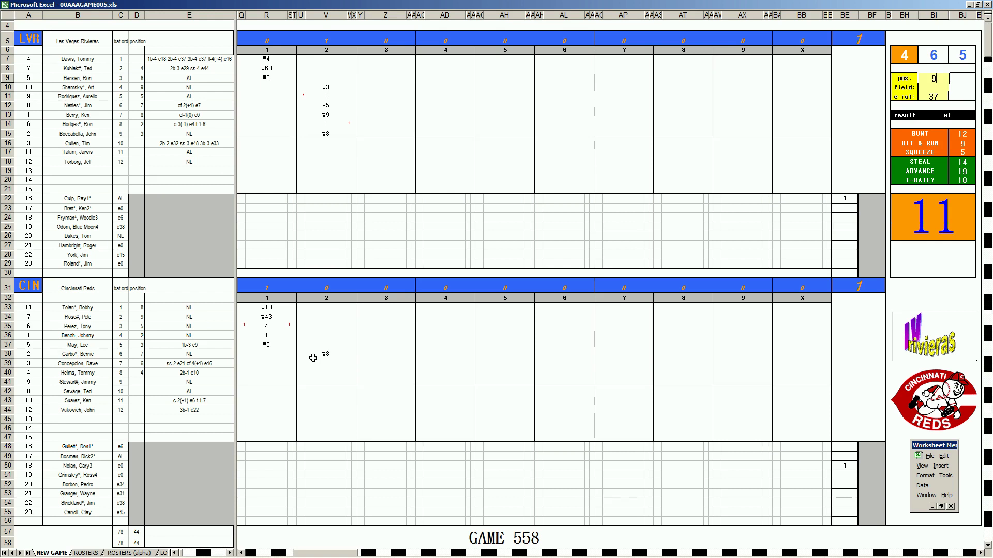
pyautogui.press('Return')
pyautogui.click(327, 357)
pyautogui.click(330, 361)
pyautogui.write('1')
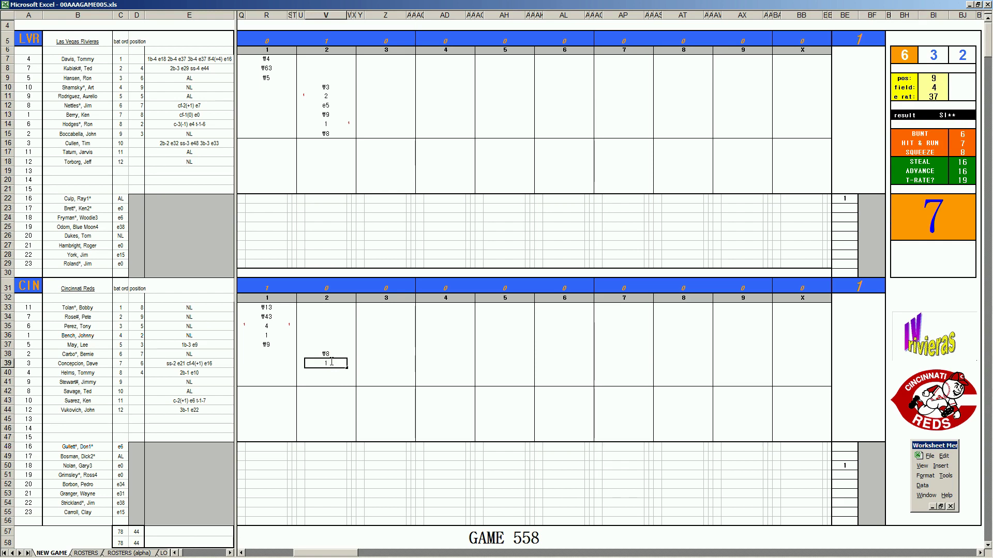
pyautogui.press('Return')
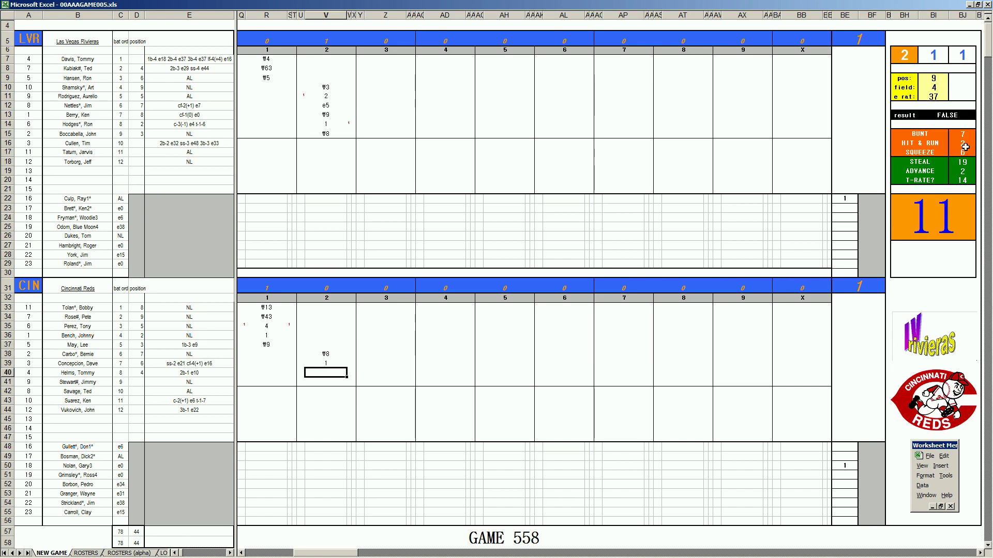
# Score the Reds' eighth batter as 2, ninth batter as k and leadoff batter as #8 in the second inning.
pyautogui.write('2')
pyautogui.press('Return')
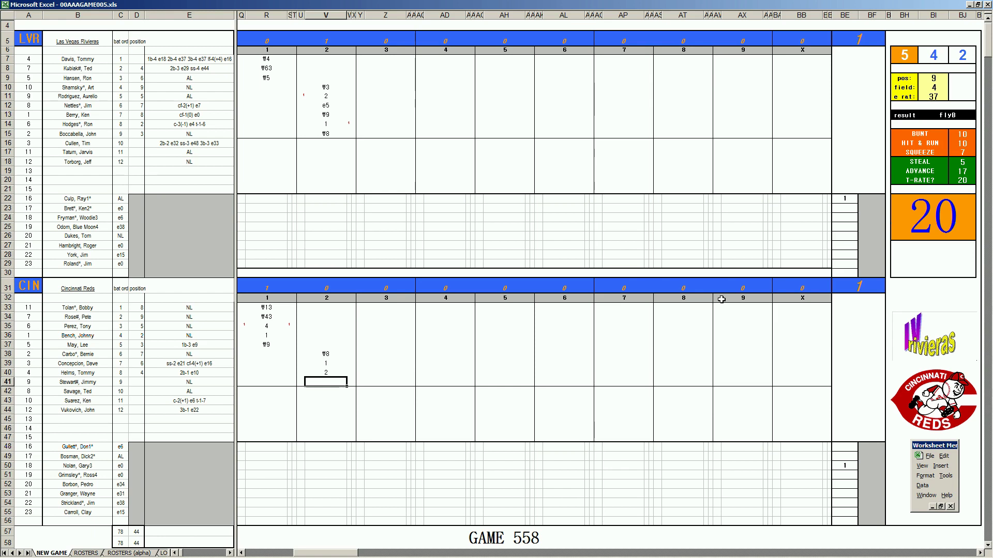
pyautogui.write('k')
pyautogui.click(327, 308)
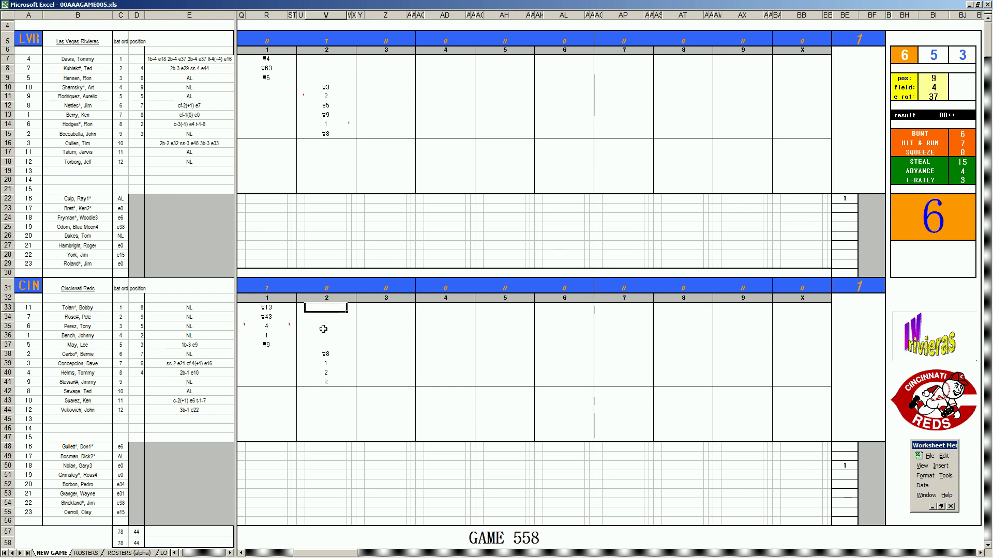
pyautogui.write('#8')
# Score the Rivieras' leadoff batter as 1 in the third inning.
pyautogui.click(390, 59)
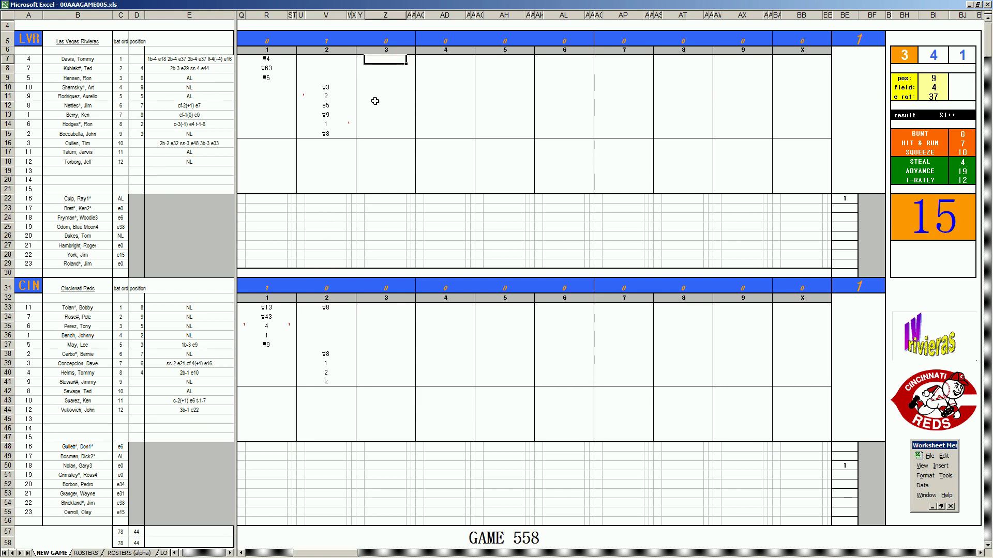
pyautogui.write('1')
pyautogui.press('Return')
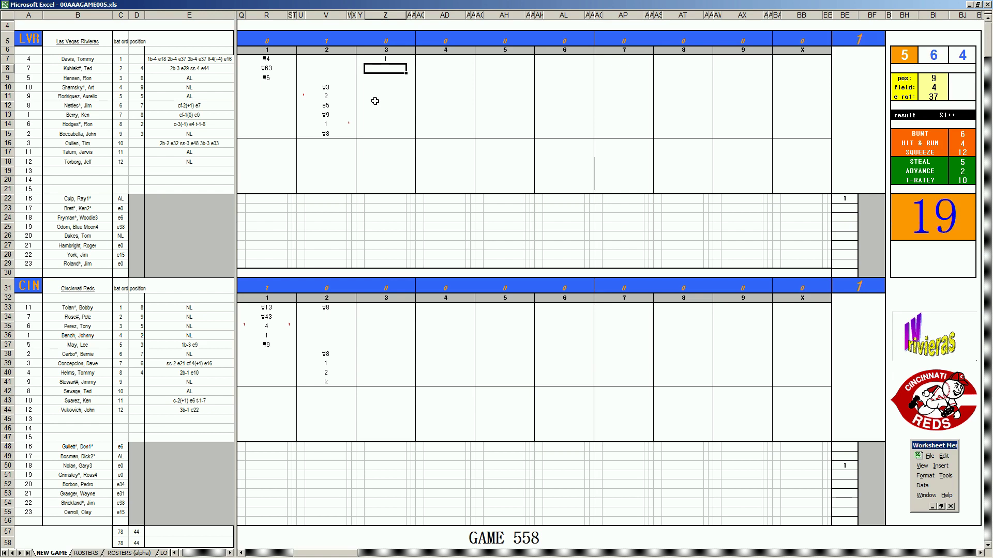
# Set the fielding check to position 2 and fielding rating 1.
pyautogui.hotkey('ctrl', 'p')
pyautogui.write('2')
pyautogui.press('Return')
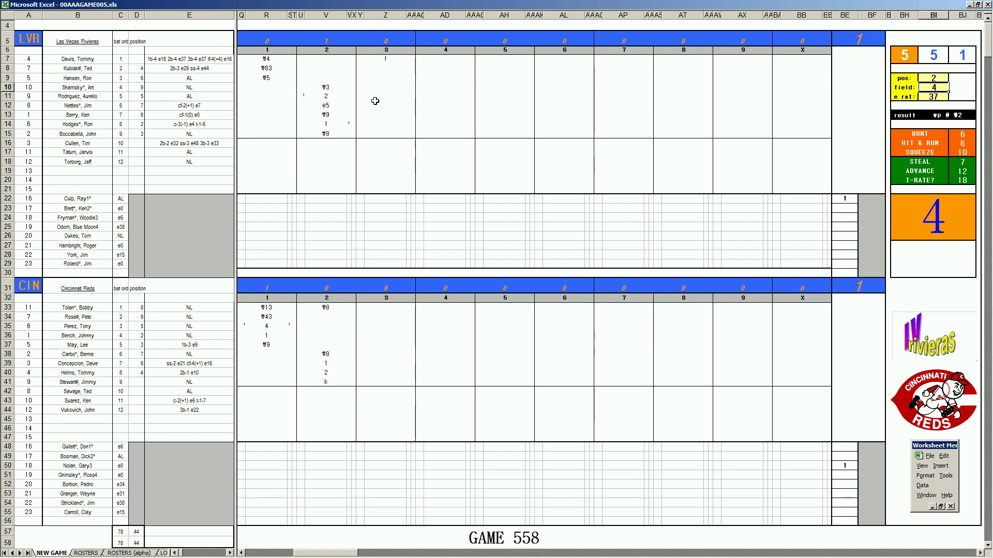
pyautogui.press('F9')
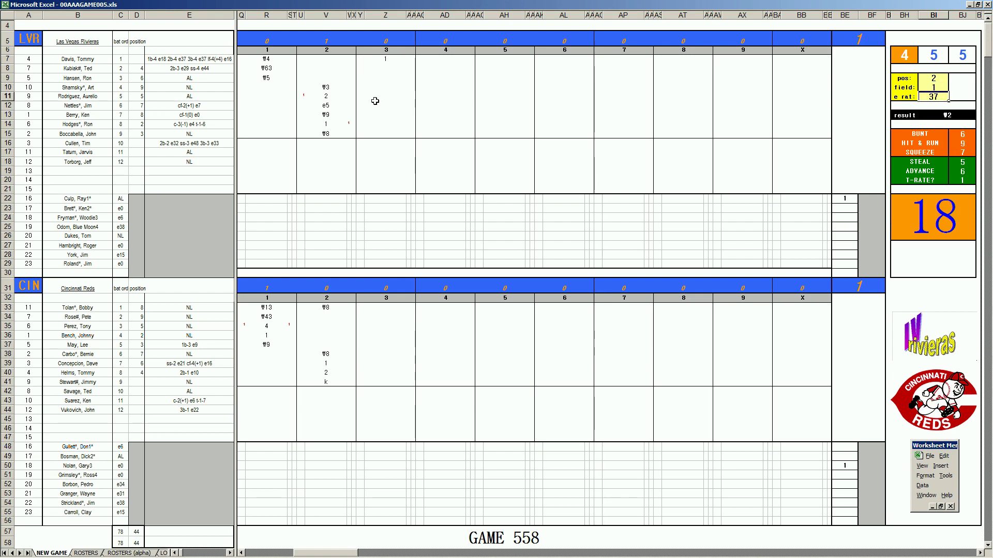
# Score the Rivieras' second batter as #2, third batter as #64 and fourth batter as #33 in the third inning.
pyautogui.click(382, 67)
pyautogui.write('#2')
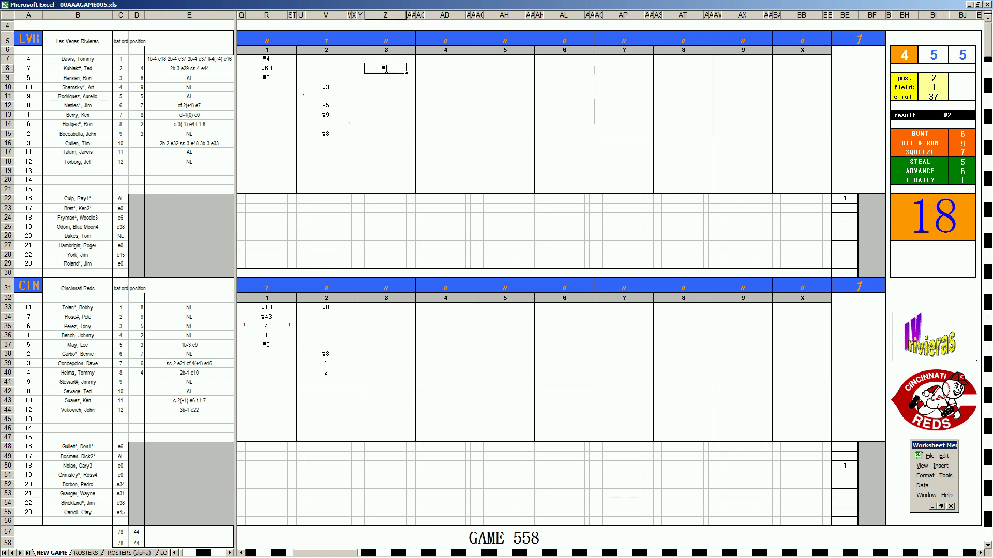
pyautogui.press('Return')
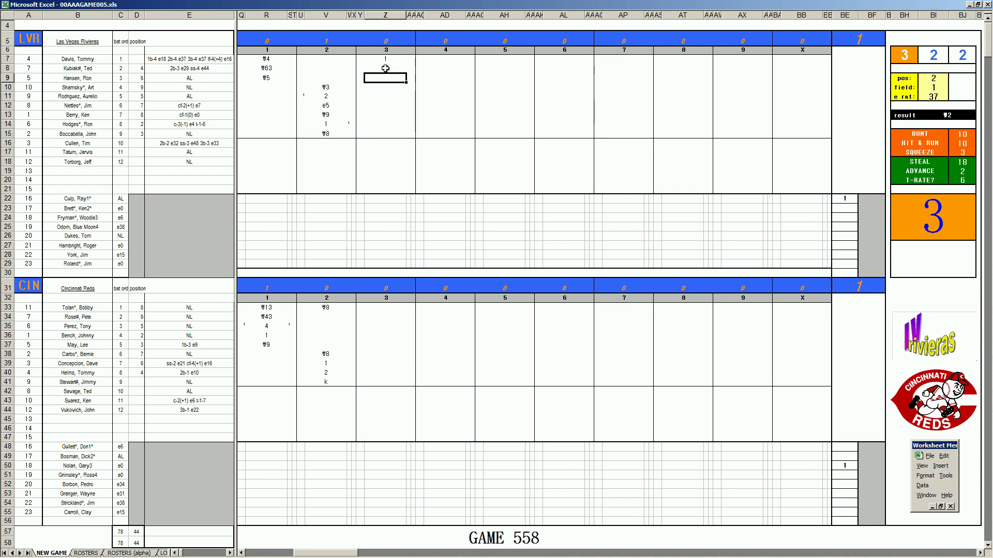
pyautogui.write('#64')
pyautogui.press('Return')
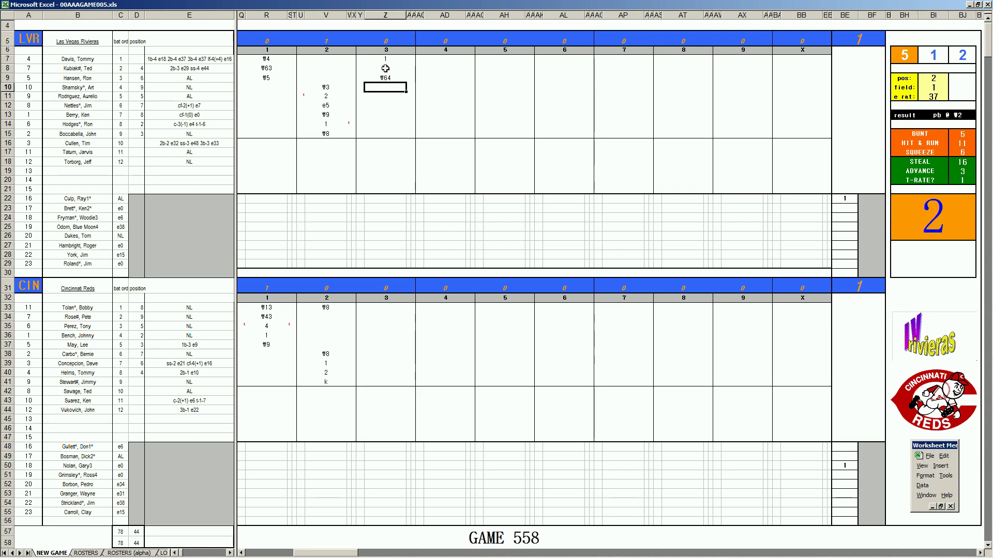
pyautogui.write('#33')
# Score the Reds' second, third and fourth batters each as k in the third inning.
pyautogui.click(383, 317)
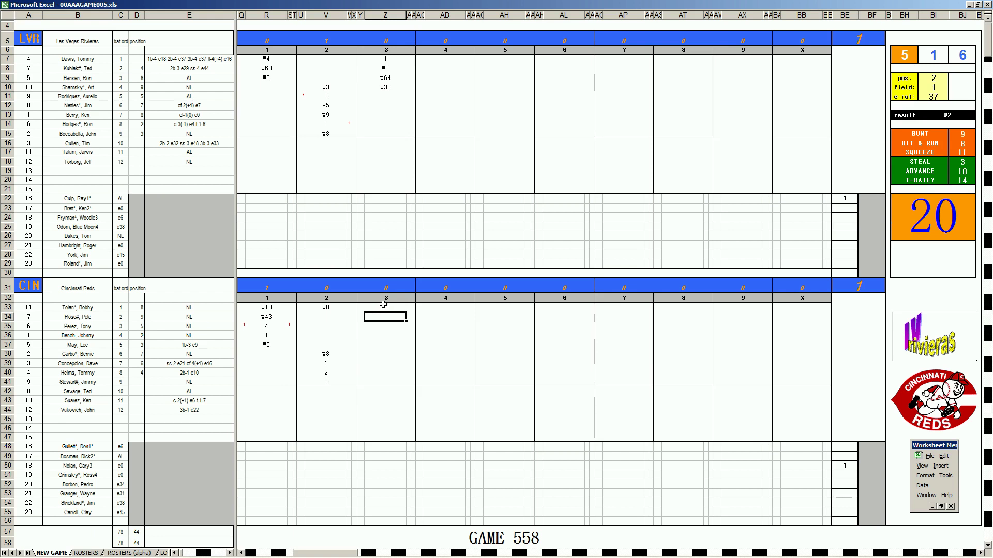
pyautogui.write('k')
pyautogui.press('Return')
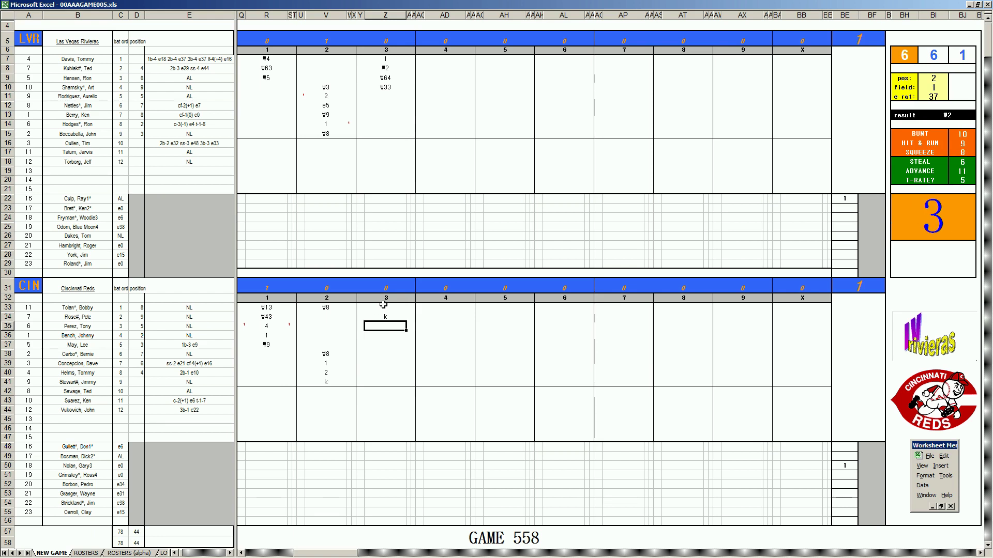
pyautogui.write('k')
pyautogui.press('Return')
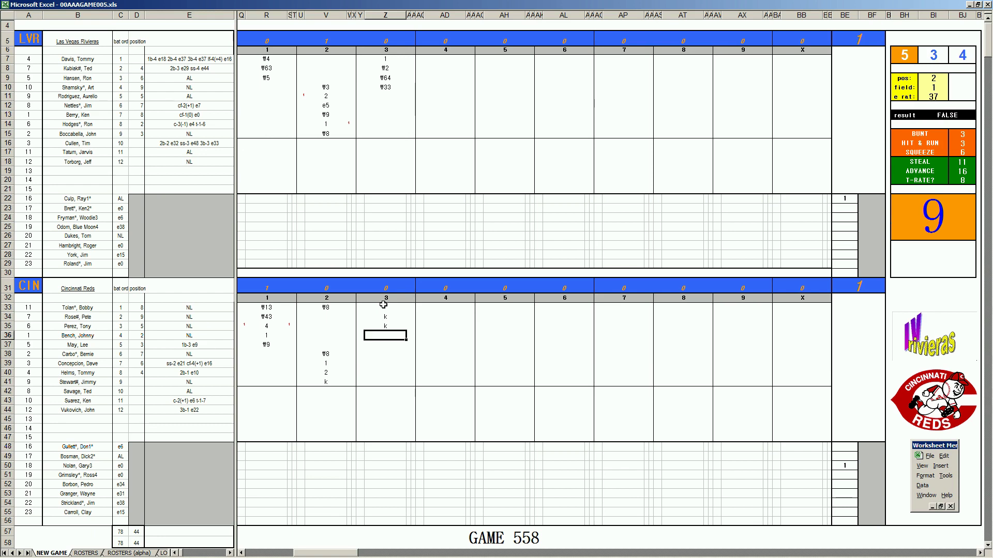
pyautogui.write('k')
# Score the Rivieras' fifth through eighth batters as 1, #8, 1 and #463 in the fourth inning.
pyautogui.click(438, 96)
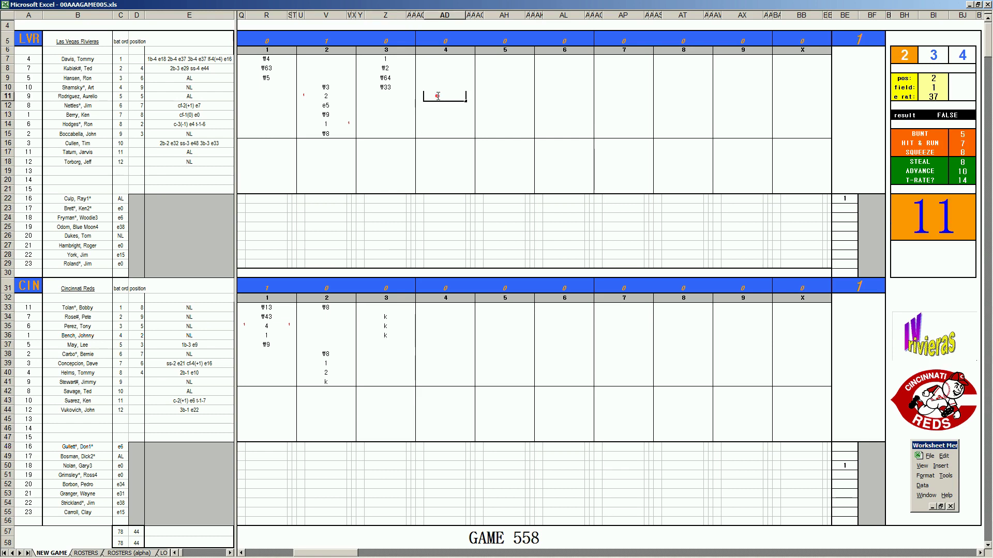
pyautogui.press('F2')
pyautogui.write('1')
pyautogui.press('Return')
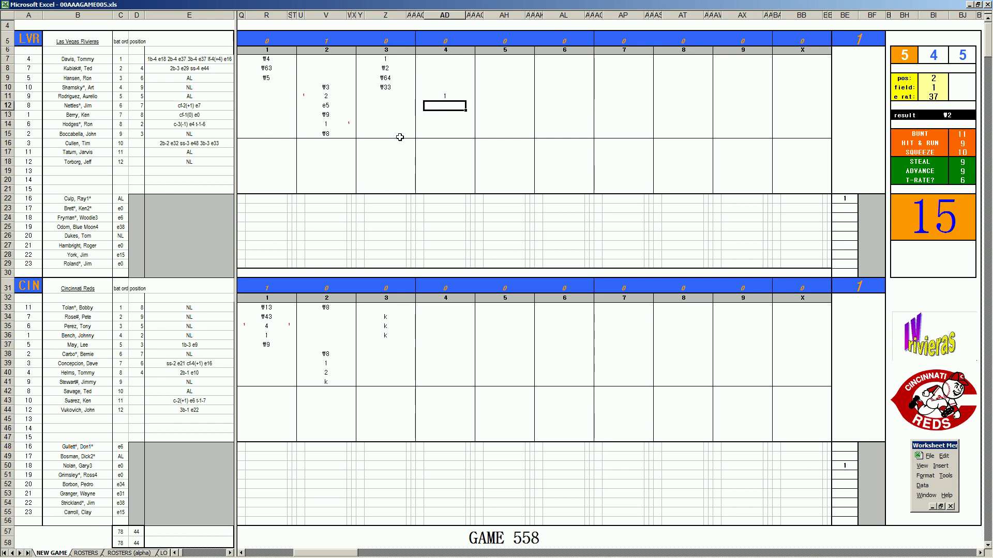
pyautogui.write('#8')
pyautogui.press('Return')
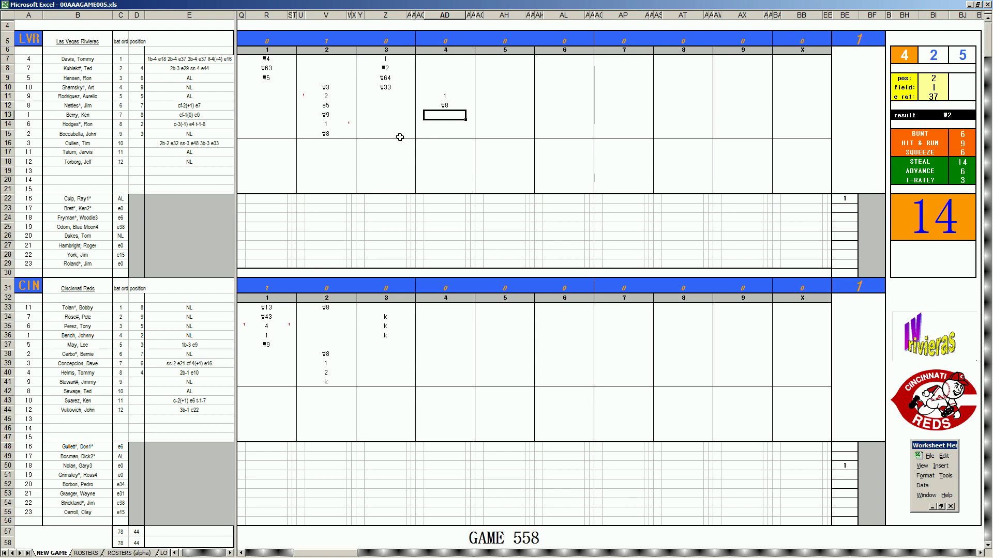
pyautogui.write('1')
pyautogui.press('Return')
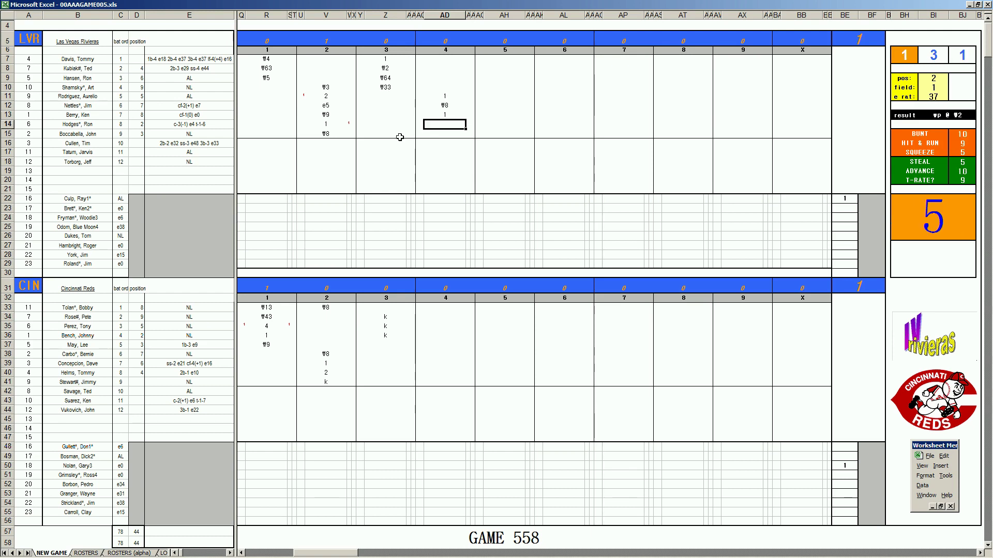
pyautogui.write('#463')
# Score the Reds' fifth batter as #3, sixth batter as k and seventh batter as #43 in the fourth inning.
pyautogui.click(435, 345)
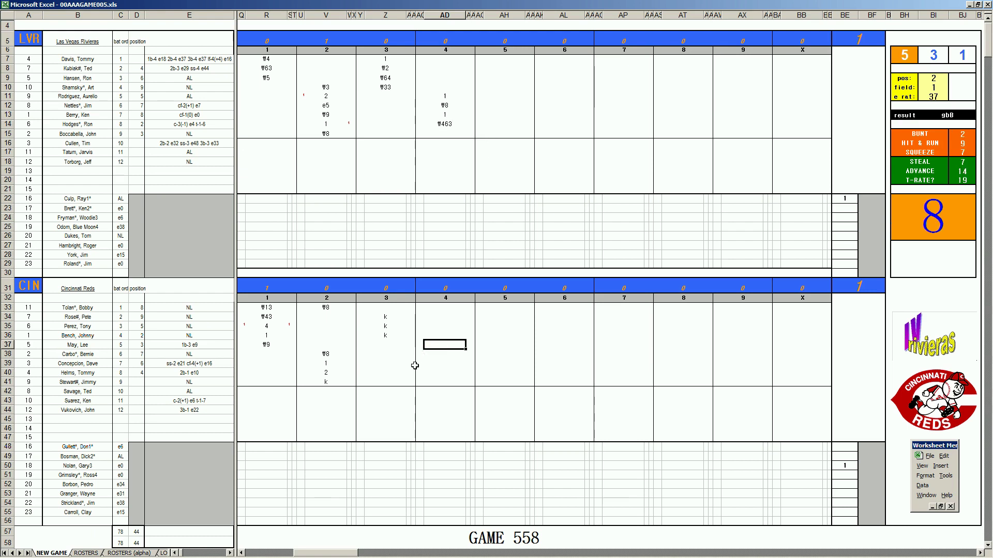
pyautogui.write('#3')
pyautogui.press('Return')
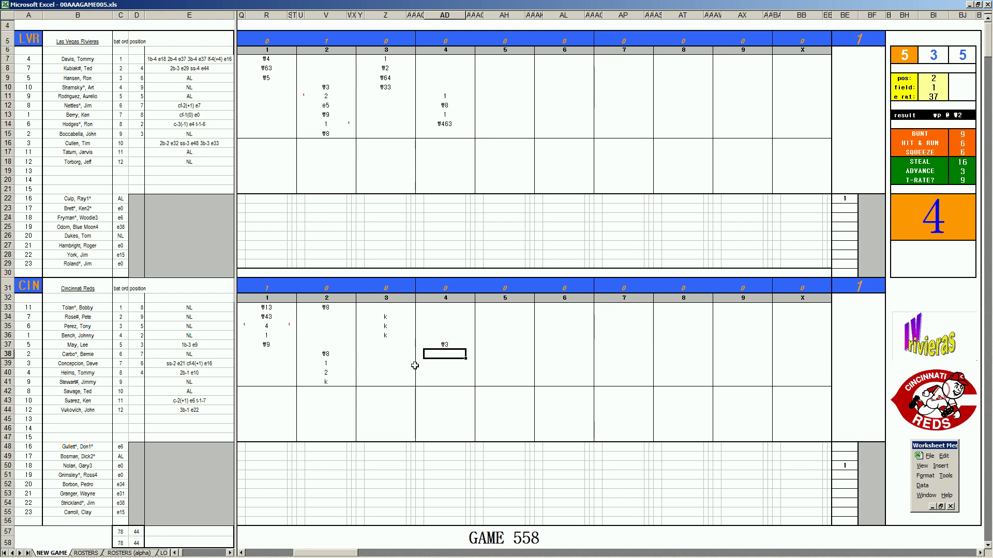
pyautogui.write('k')
pyautogui.press('Return')
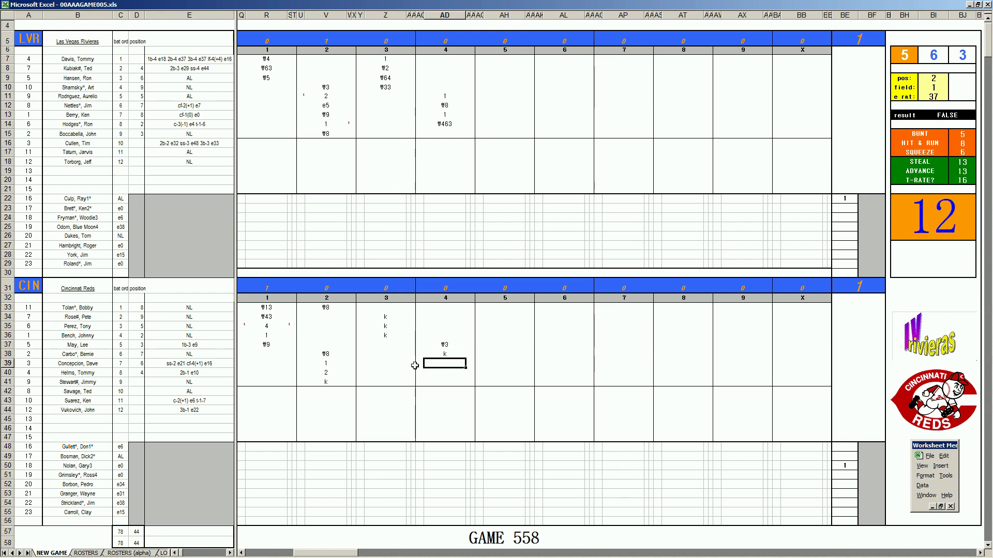
pyautogui.write('#43')
# Score the Rivieras' ninth batter as #2, leadoff batter as 1 and second batter as #5 in the fifth inning.
pyautogui.click(506, 135)
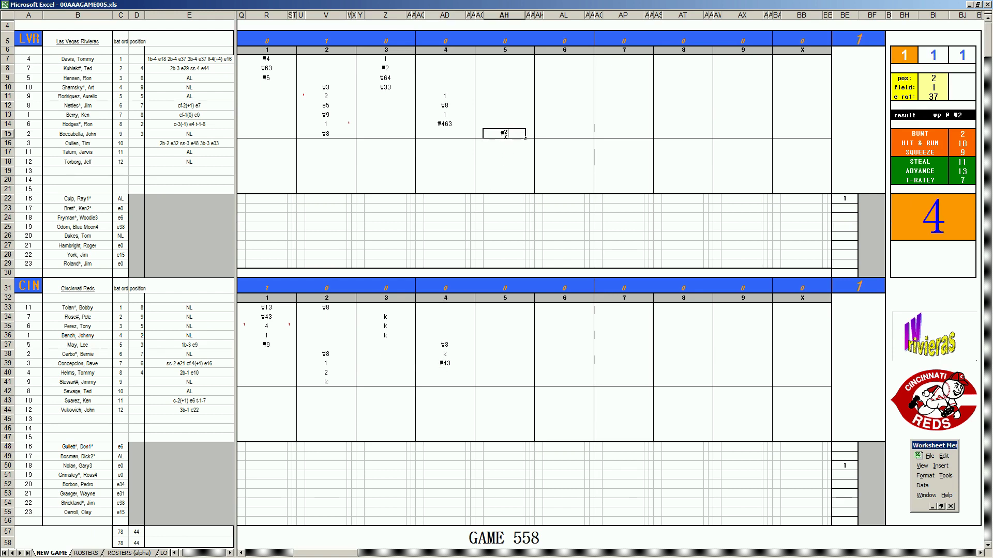
pyautogui.press('Up')
pyautogui.press('Up')
pyautogui.press('Up')
pyautogui.press('Up')
pyautogui.press('Up')
pyautogui.press('Up')
pyautogui.press('Up')
pyautogui.press('Up')
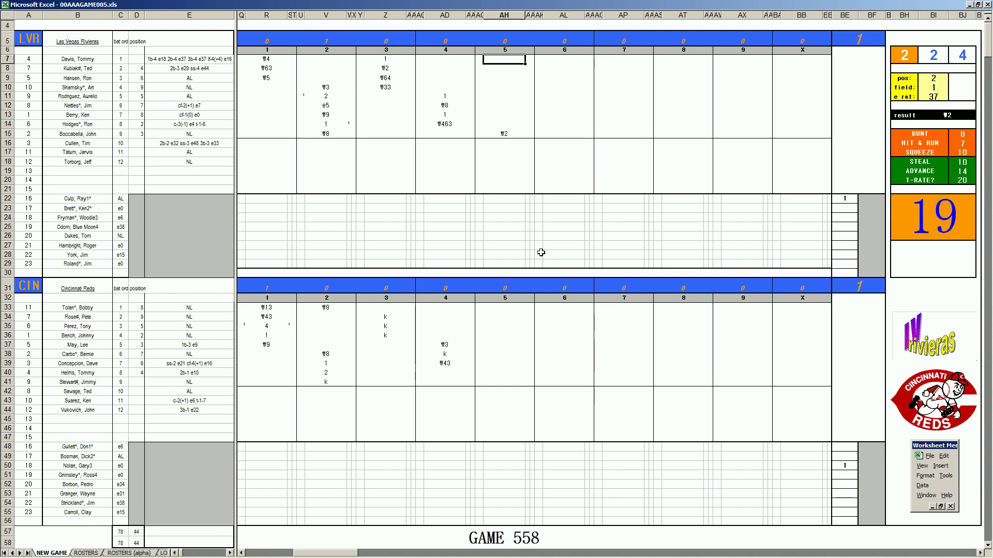
pyautogui.write('1')
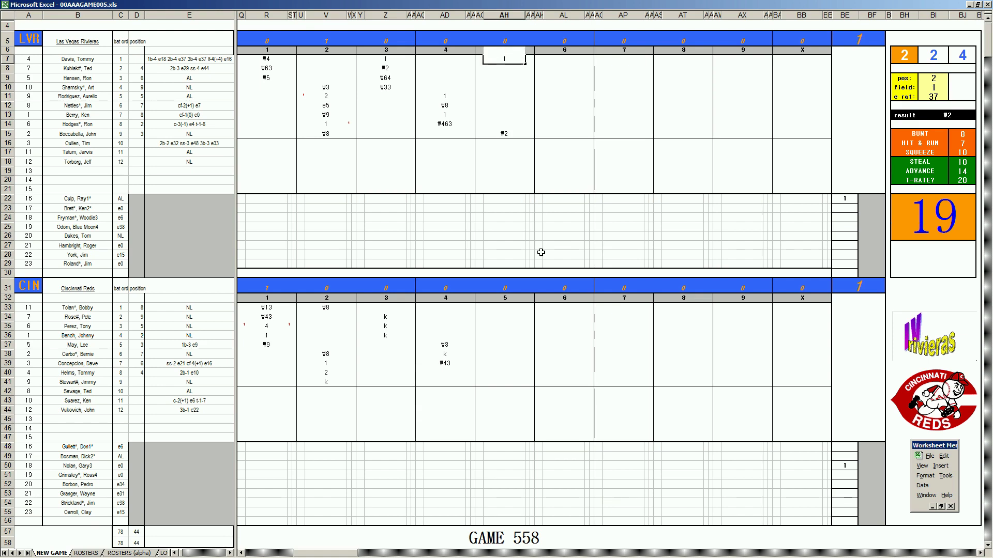
pyautogui.press('Return')
pyautogui.write('#6')
pyautogui.press('BackSpace')
pyautogui.write('5')
pyautogui.press('Return')
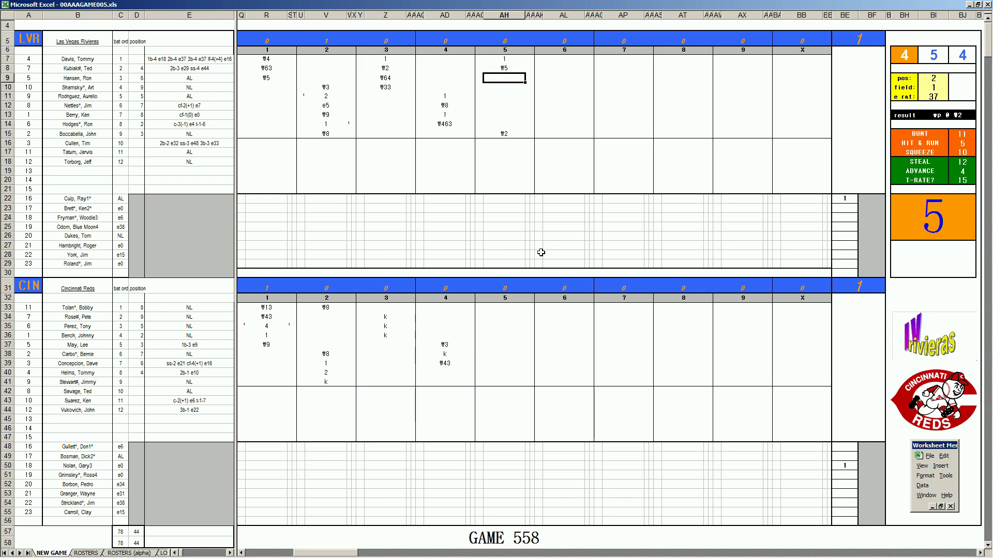
# Set the fielding check position to 4 and score the Rivieras' third batter as #43 in the fifth inning.
pyautogui.hotkey('ctrl', 'Right')
pyautogui.hotkey('ctrl', 'Right')
pyautogui.write('4')
pyautogui.press('Return')
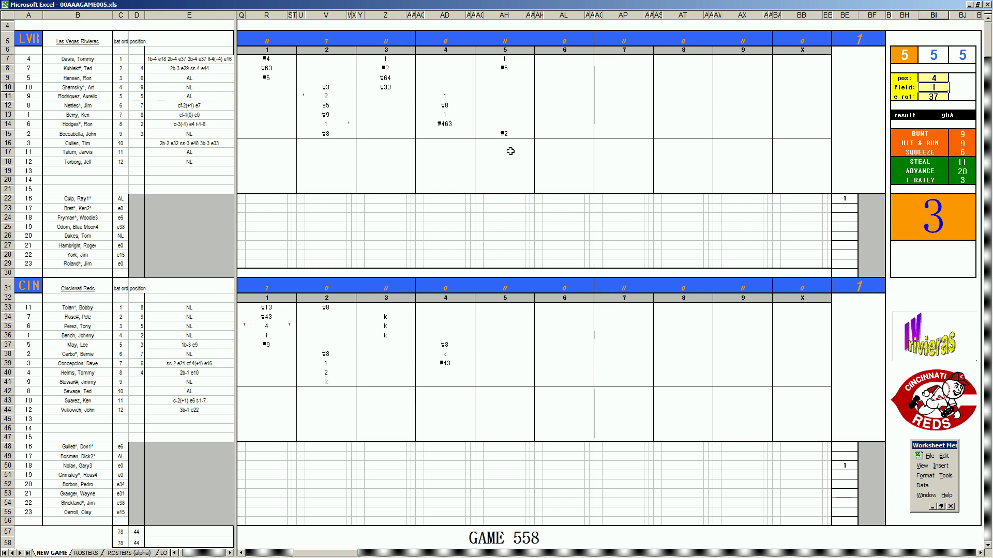
pyautogui.click(505, 78)
pyautogui.write('#4')
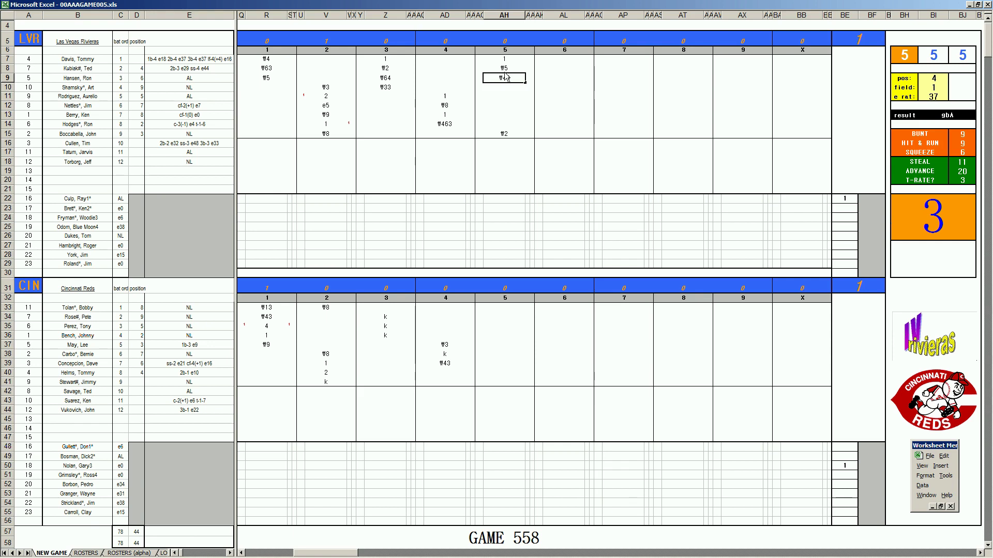
pyautogui.write('3')
# Score the Reds' eighth batter as 1 in the fifth inning.
pyautogui.click(492, 371)
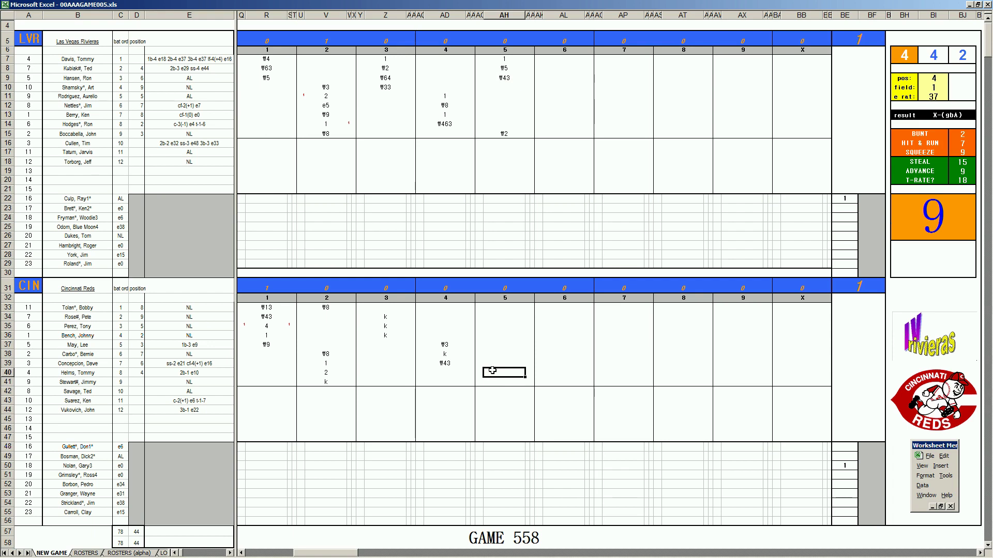
pyautogui.write('1')
pyautogui.press('Return')
# Set the fielding check to position 7 and fielding rating 2.
pyautogui.write('7')
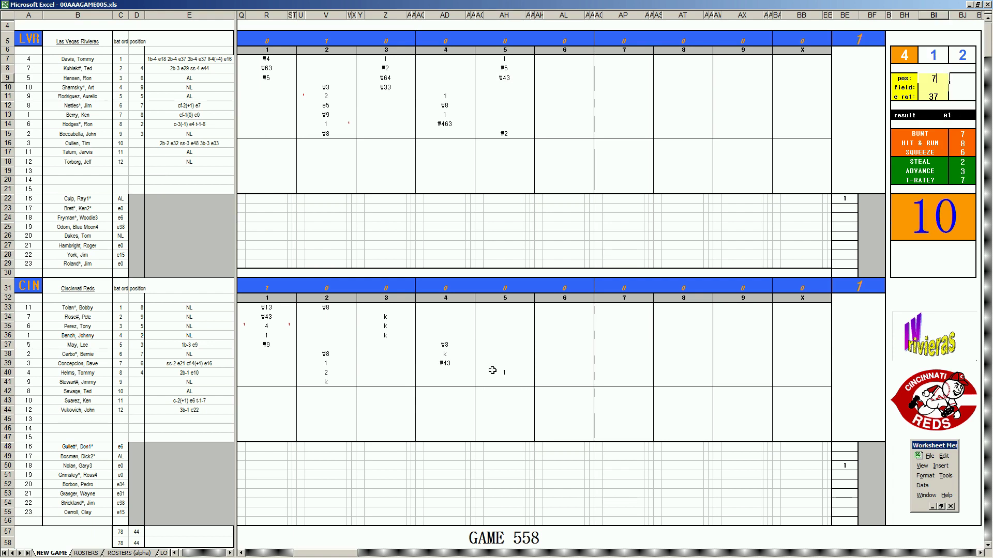
pyautogui.press('Return')
pyautogui.write('2')
pyautogui.press('Return')
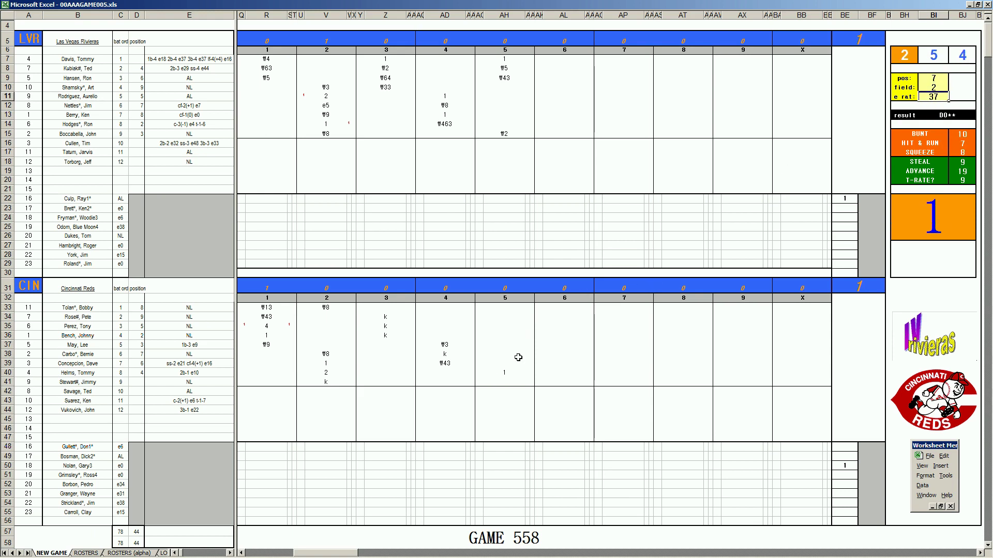
# Score the Reds' ninth batter as 2 and leadoff batter as #43 in the fifth inning.
pyautogui.click(512, 382)
pyautogui.write('2')
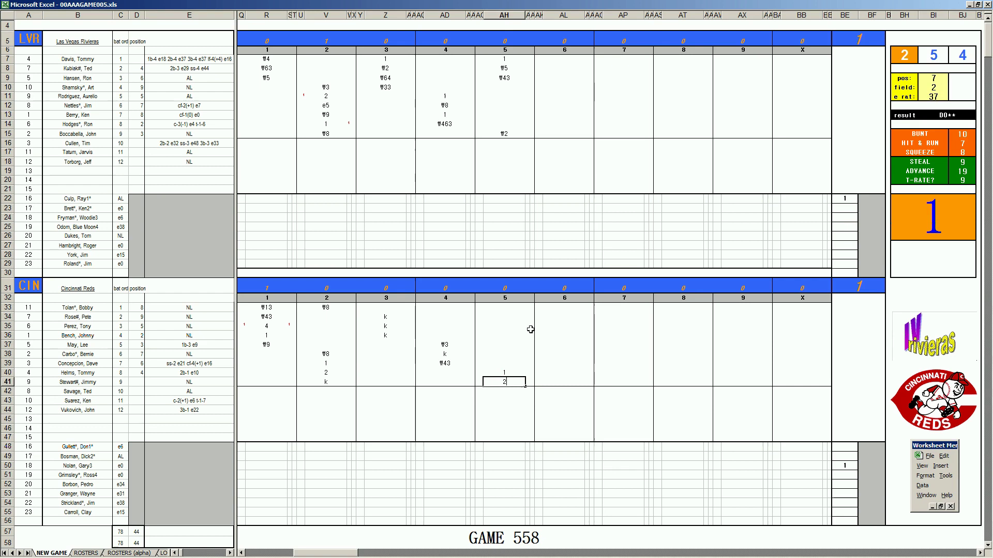
pyautogui.click(506, 307)
pyautogui.press('F9')
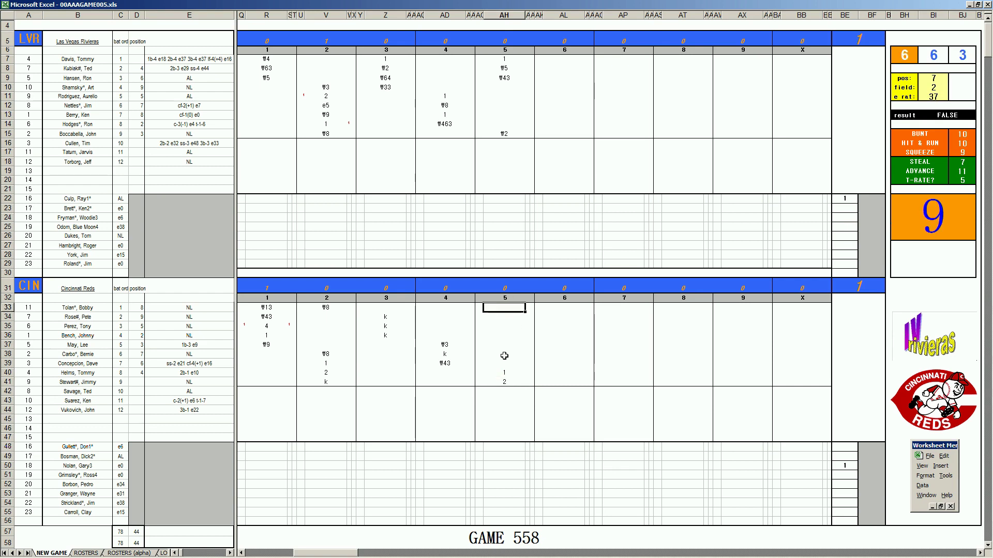
pyautogui.write('#43')
pyautogui.press('Return')
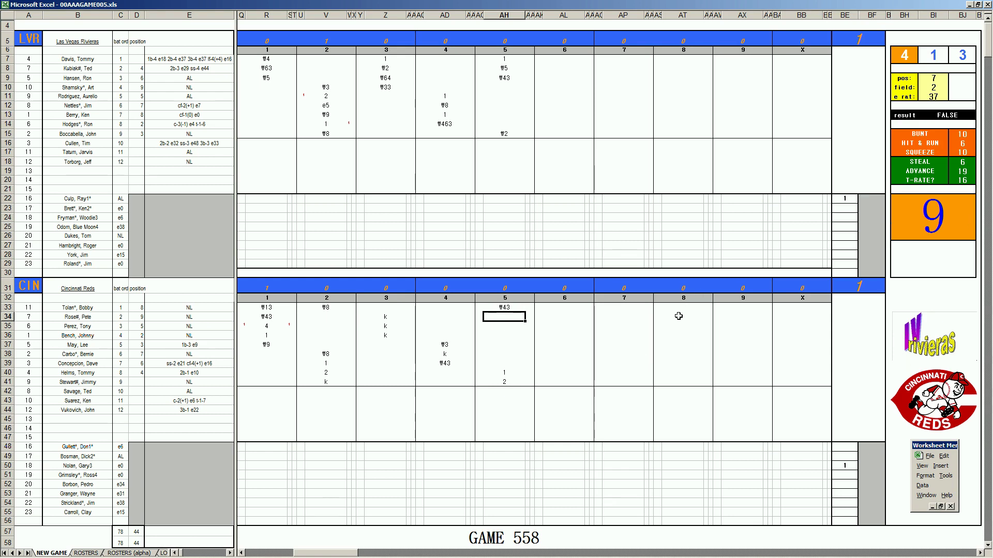
# Score the Reds' second batter as 4 in the fifth inning, with his RBI mark and runs for the eighth and ninth batters.
pyautogui.write('4')
pyautogui.press('Tab')
pyautogui.press('Left')
pyautogui.press('Left')
pyautogui.press('Down')
pyautogui.press('Down')
pyautogui.press('Down')
pyautogui.press('Down')
pyautogui.press('Down')
pyautogui.press('Down')
pyautogui.press('Down')
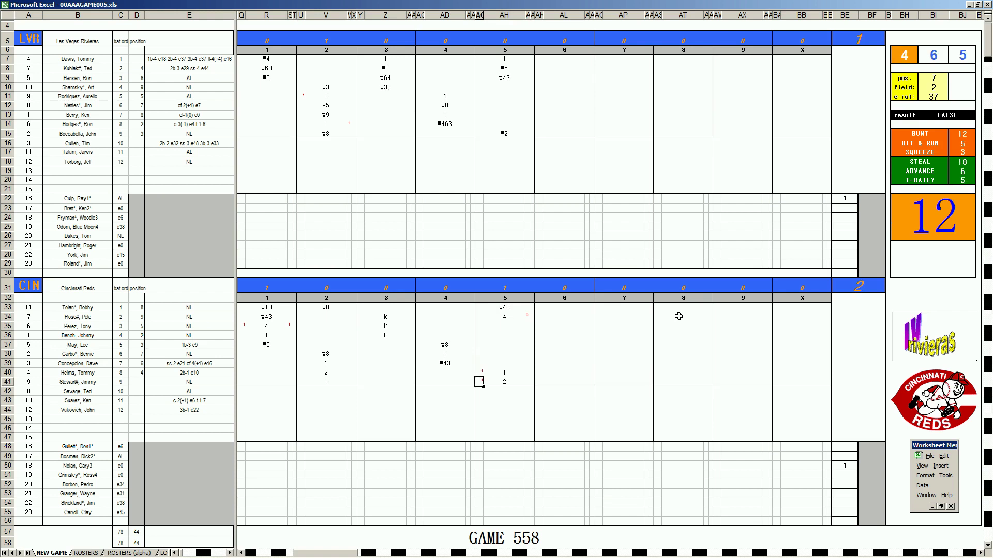
# Mark 1 run for the Reds' second batter in the fifth inning.
pyautogui.press('Up')
pyautogui.press('Up')
pyautogui.press('Up')
pyautogui.press('Up')
pyautogui.press('Up')
pyautogui.press('Up')
pyautogui.press('Up')
pyautogui.write('1')
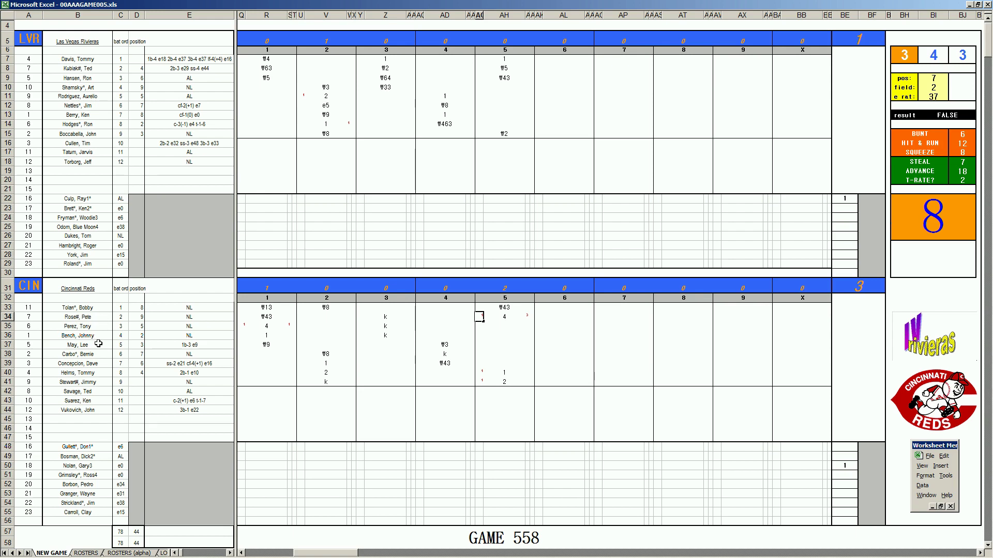
# Score the Reds' third batter as k and fourth batter as #7 in the fifth inning.
pyautogui.press('Right')
pyautogui.press('Down')
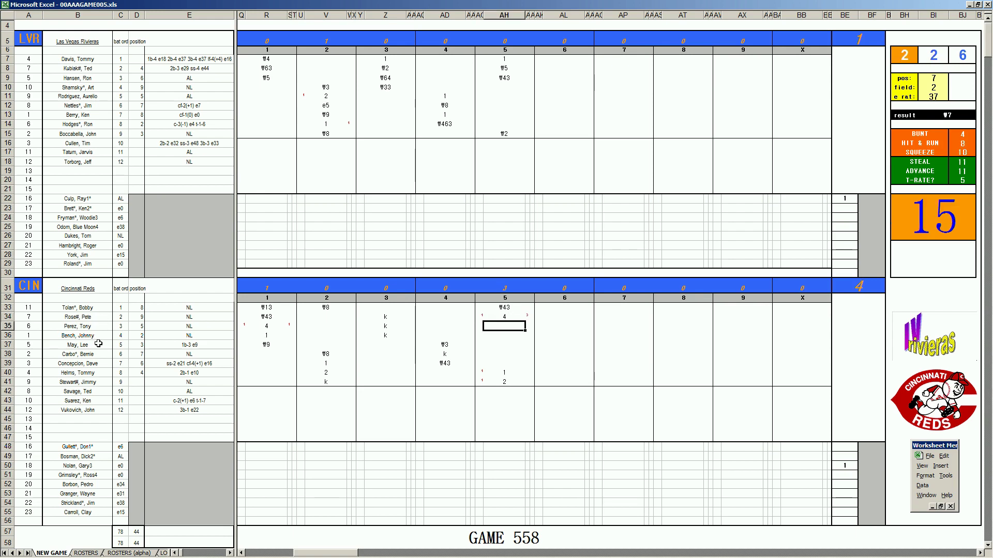
pyautogui.write('k')
pyautogui.press('Return')
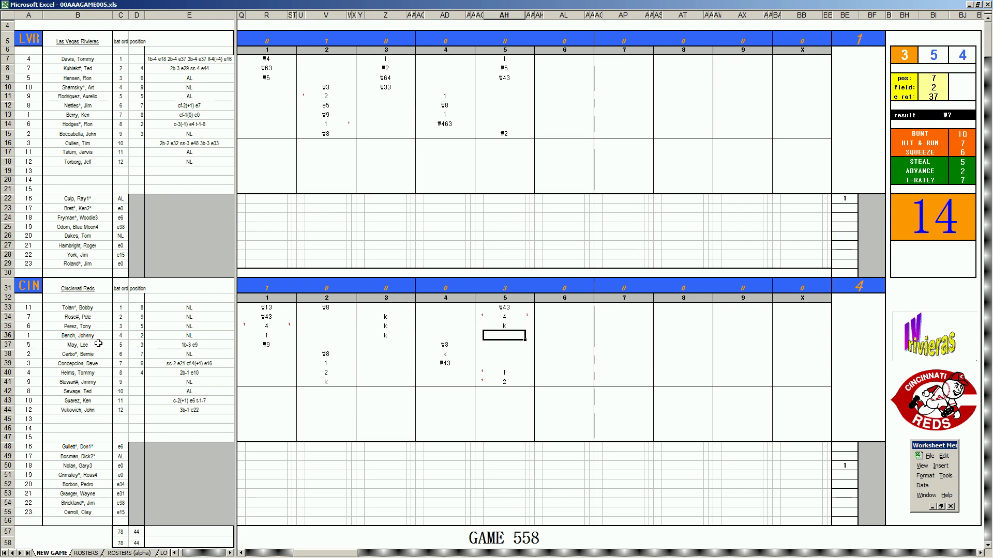
pyautogui.write('\\7')
# Score the Rivieras' fourth batter as 2 and fifth batter as #5 in the sixth inning.
pyautogui.click(554, 85)
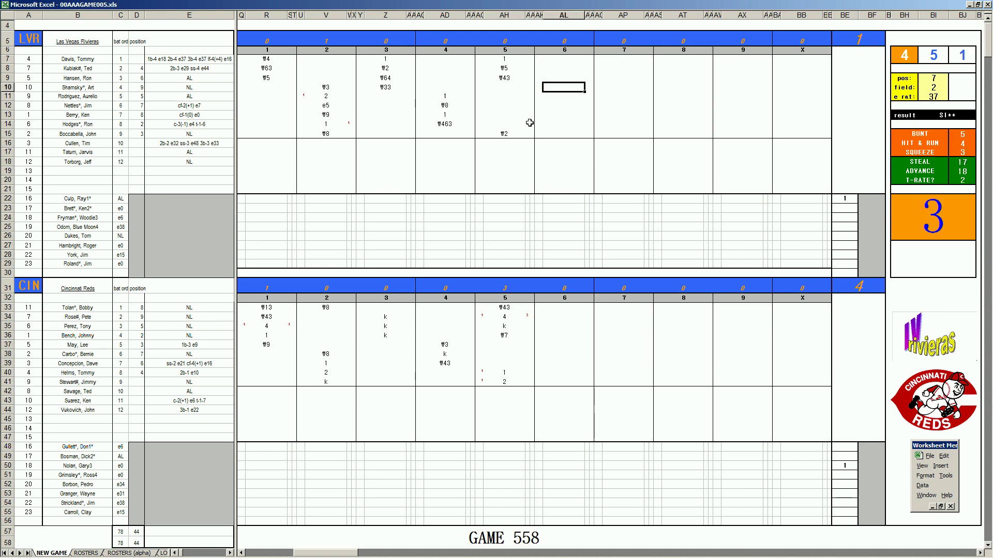
pyautogui.write('2')
pyautogui.press('Return')
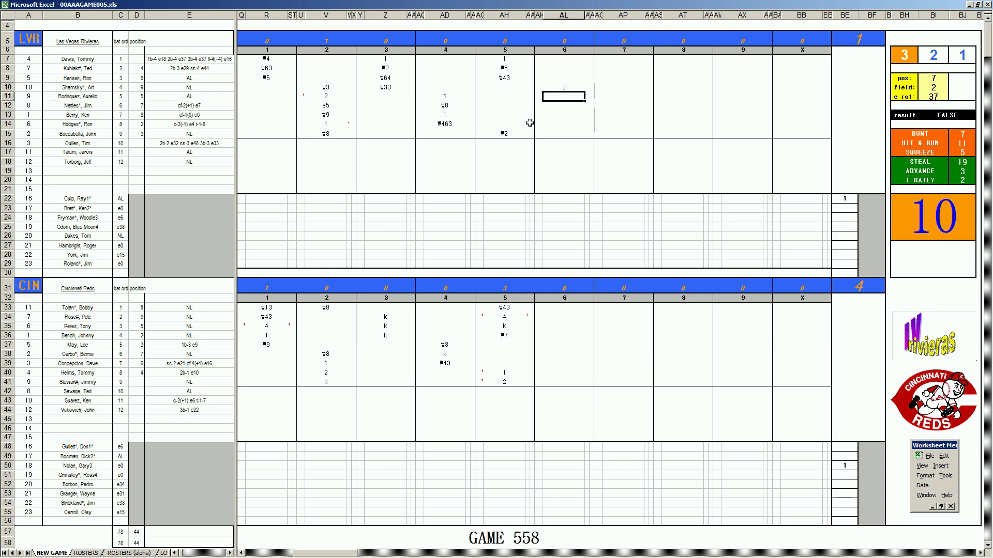
pyautogui.write('#5')
pyautogui.press('Return')
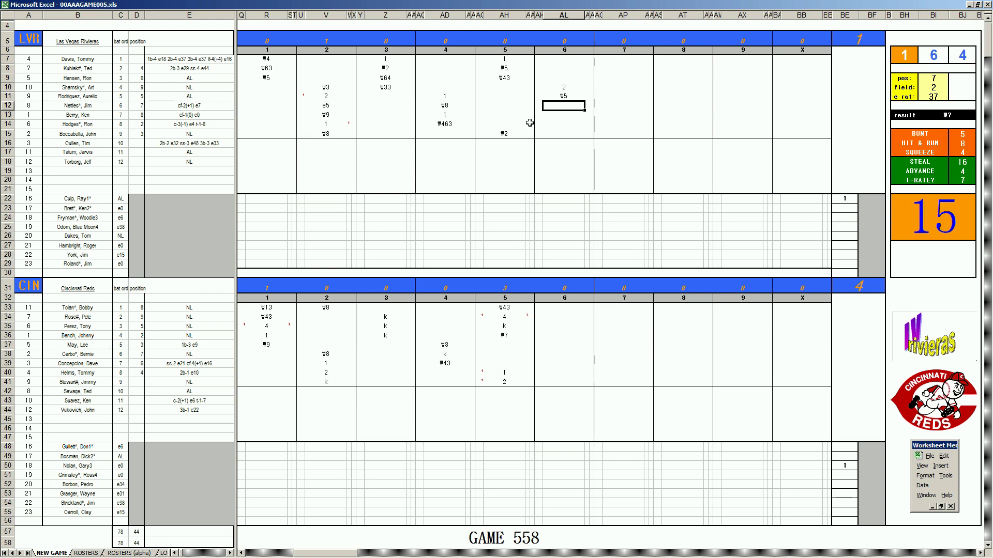
# Score the Rivieras' sixth batter as #13 and seventh batter as #63 in the sixth inning.
pyautogui.write('#13')
pyautogui.press('Return')
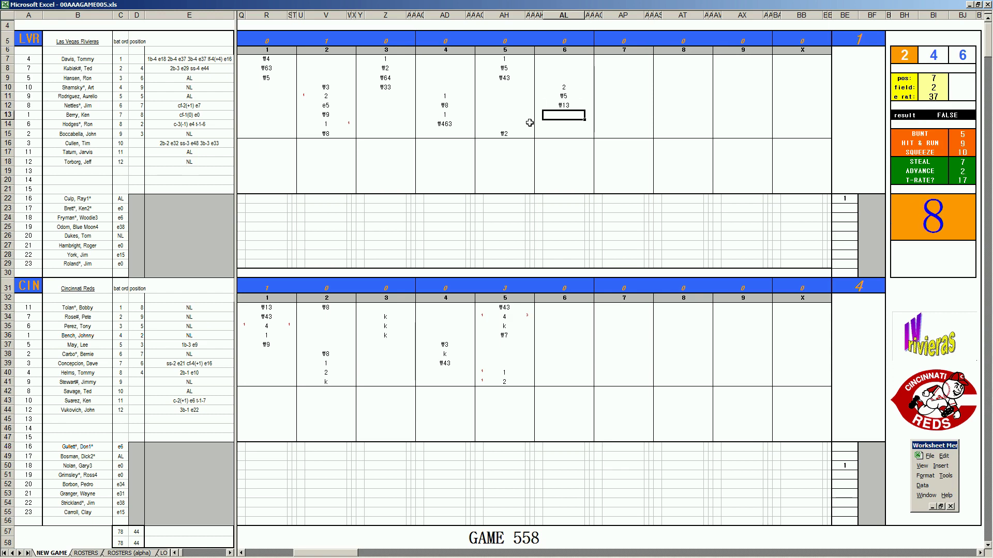
pyautogui.write('#63')
# Score the Reds' fifth batter as #8, sixth as #9 and seventh as #8 in the sixth inning.
pyautogui.click(555, 344)
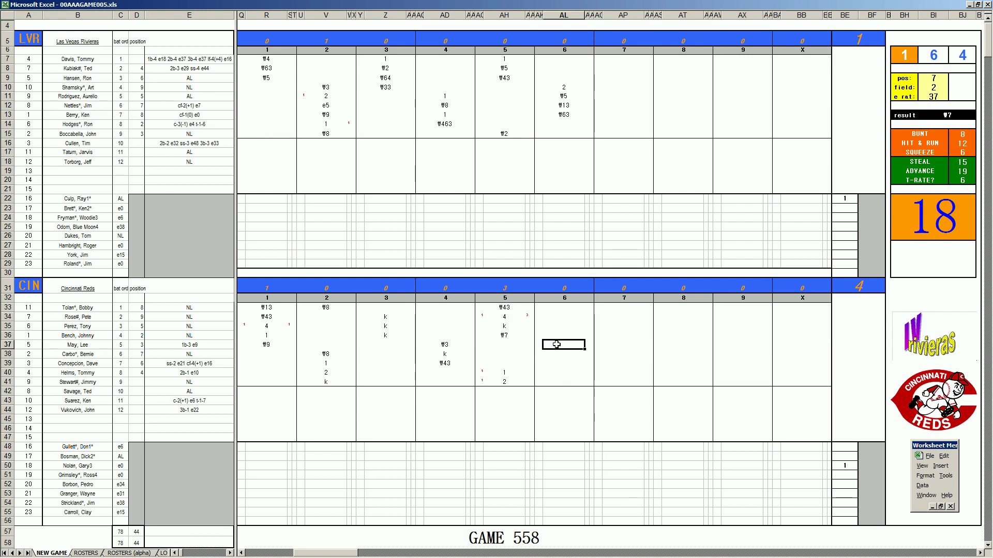
pyautogui.write('#8')
pyautogui.press('Return')
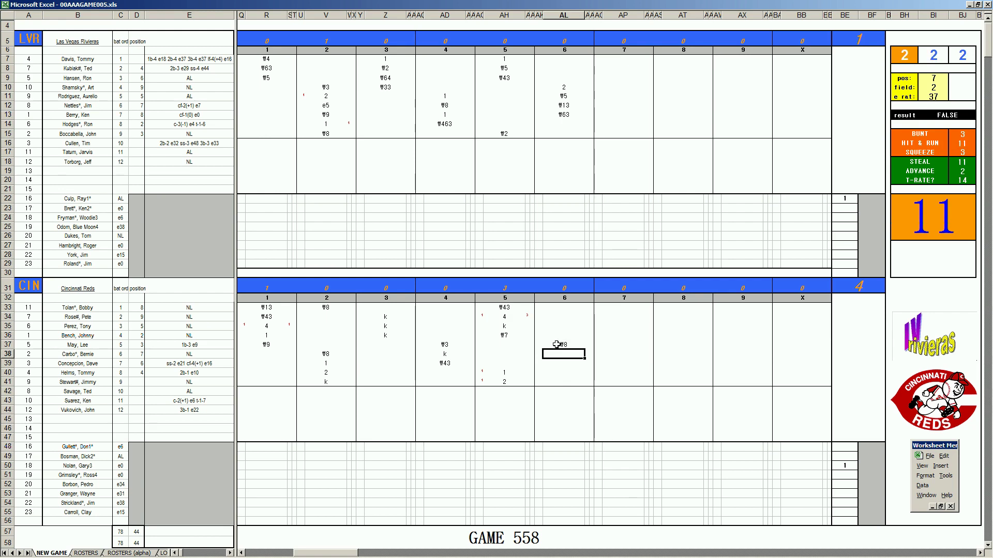
pyautogui.write('#9')
pyautogui.press('Return')
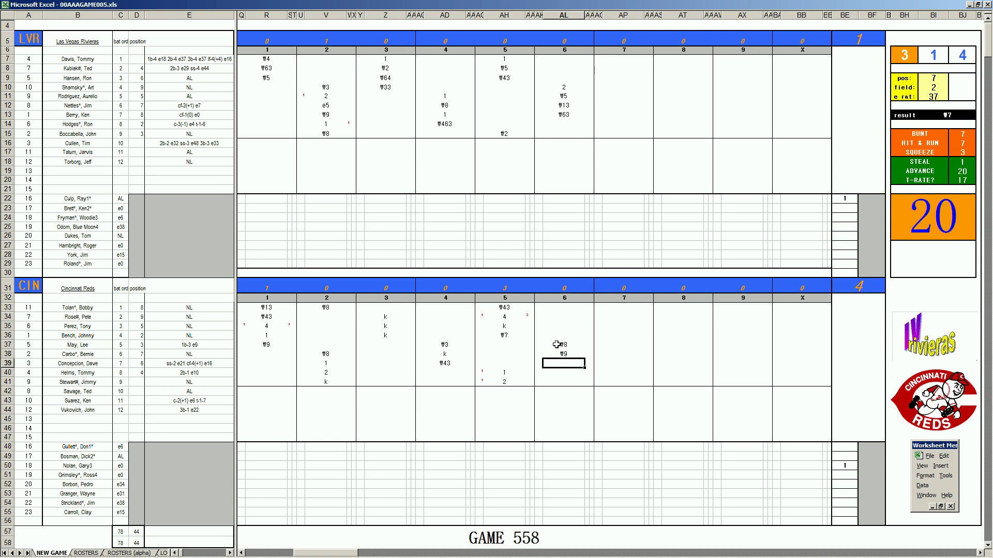
pyautogui.write('#8')
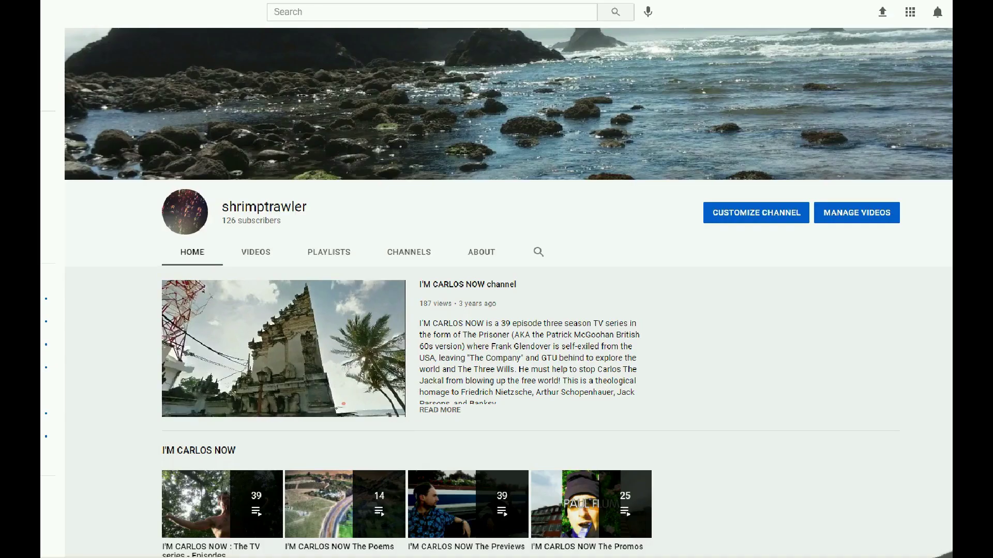
pyautogui.scroll(-2, 497, 290)
pyautogui.scroll(-5, 496, 289)
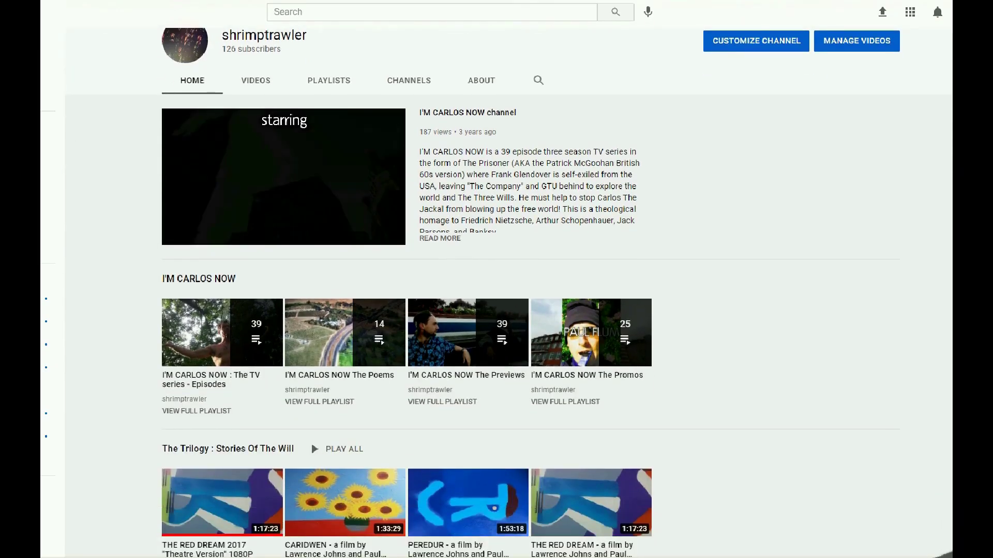
pyautogui.scroll(-4, 496, 290)
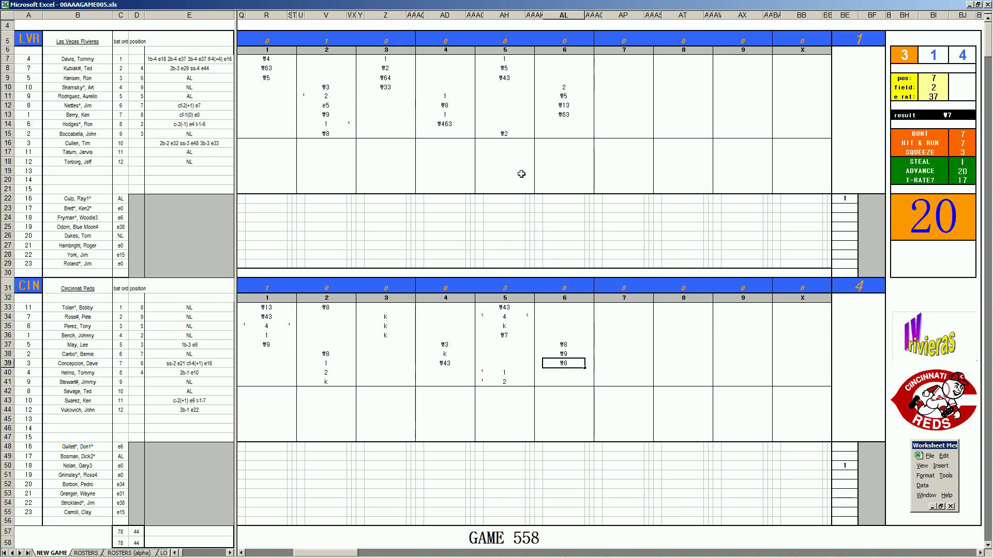
# Reroll the dice and score the Rivieras' eighth batter as #9 and ninth batter as #53 in the seventh inning.
pyautogui.click(617, 124)
pyautogui.press('F9')
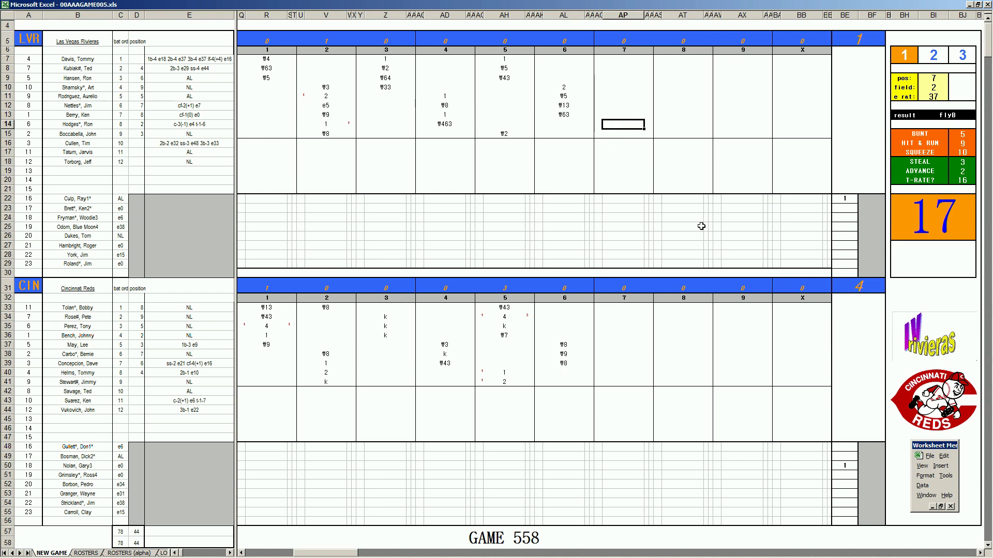
pyautogui.write('#9')
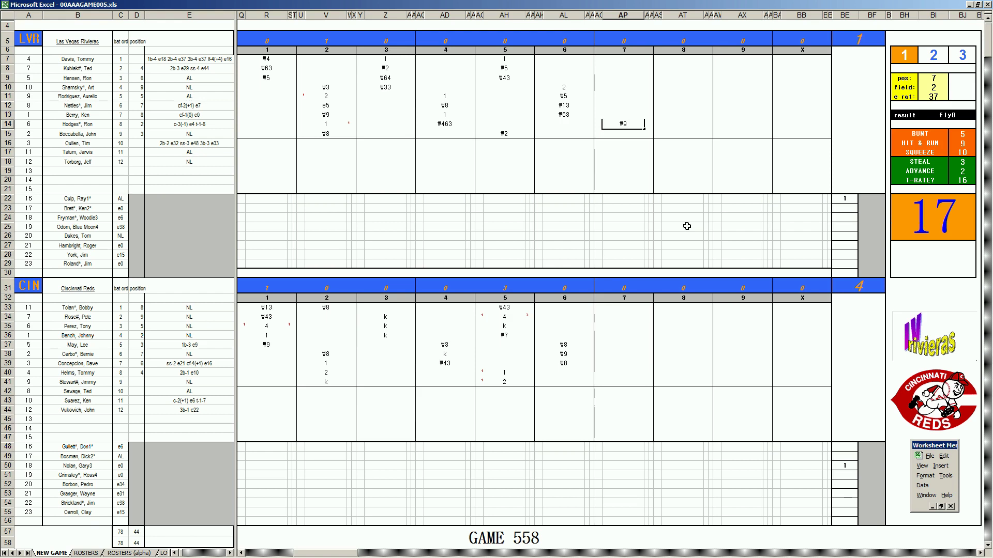
pyautogui.press('Return')
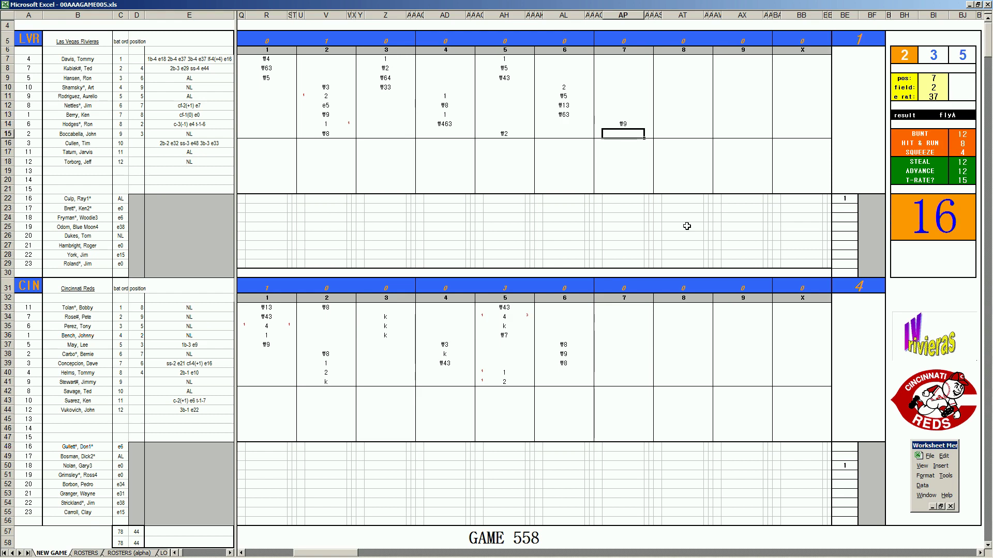
pyautogui.write('#53')
pyautogui.press('Return')
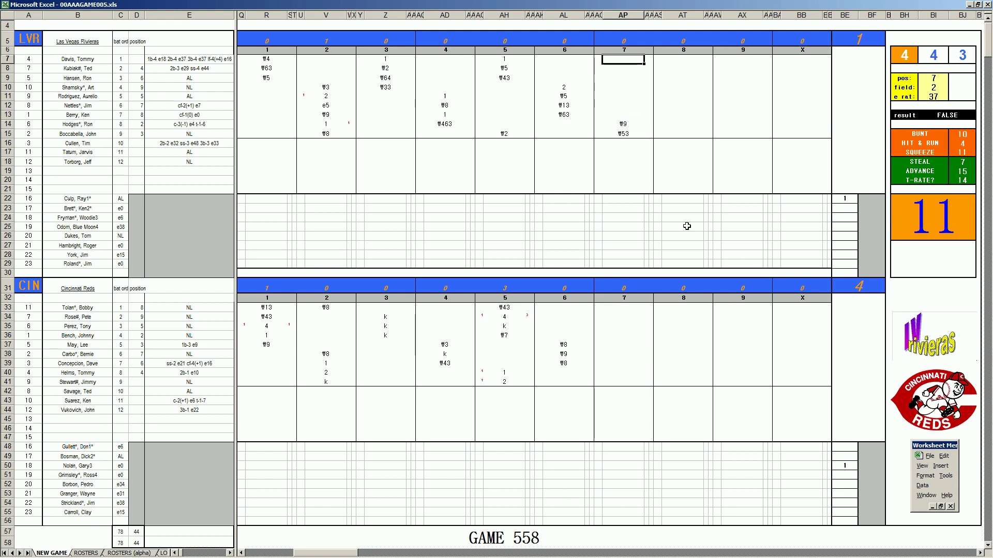
# Score the Rivieras' leadoff batter as 1 and second batter as #8 in the seventh inning.
pyautogui.write('1')
pyautogui.press('Return')
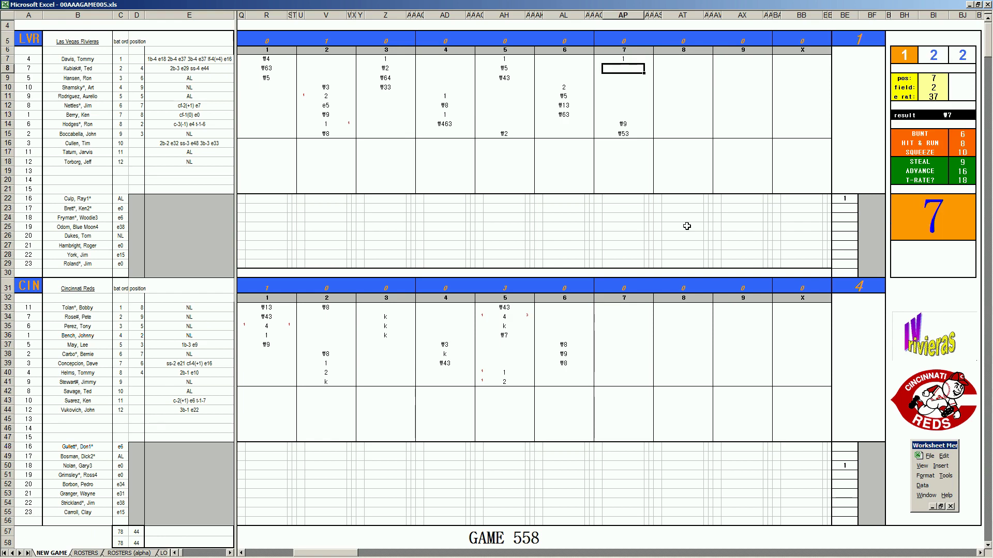
pyautogui.write('#8')
# Switch to Spotify to look through the Givin' It Back track list, and return to the 00AAAGAME005.xls scoresheet.
pyautogui.moveTo(708, 555)
pyautogui.click(651, 554)
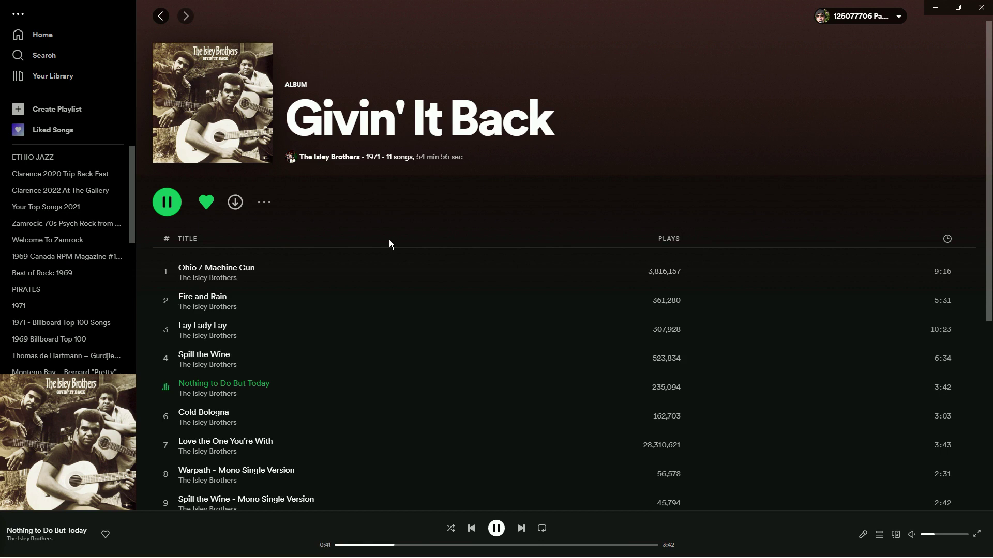
pyautogui.scroll(-3, 424, 299)
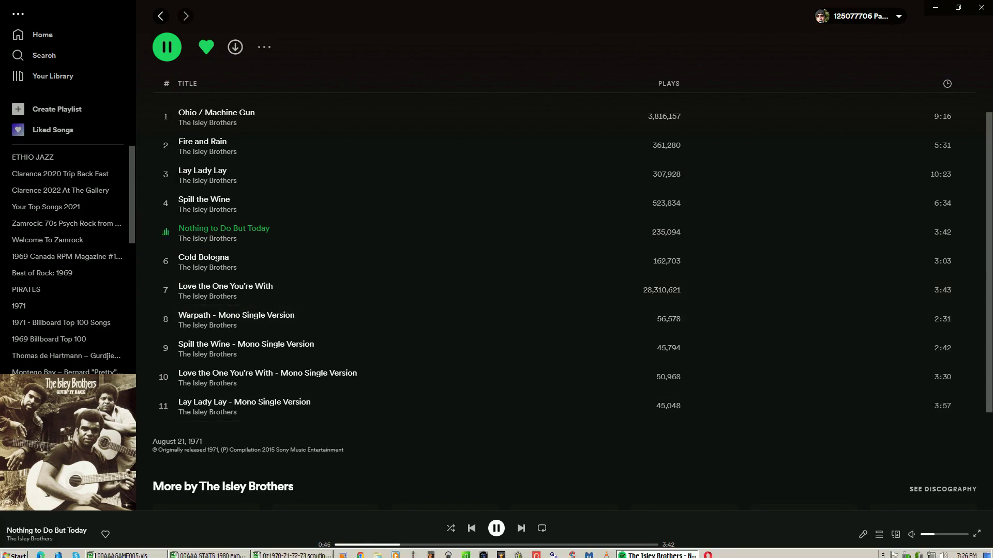
pyautogui.click(155, 554)
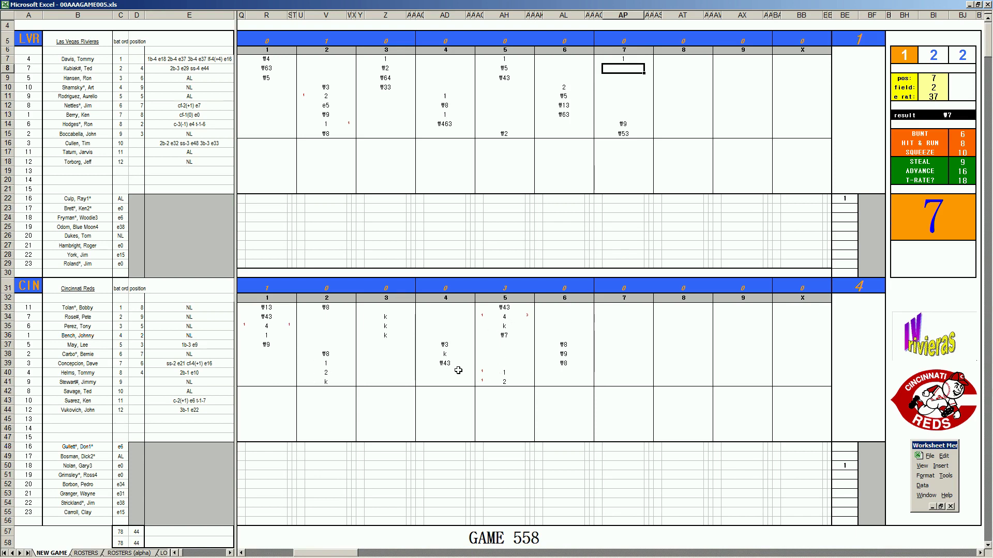
# Score the Reds' eighth batter as #4 and the substitute in row 44 as 1 in the seventh inning.
pyautogui.click(609, 371)
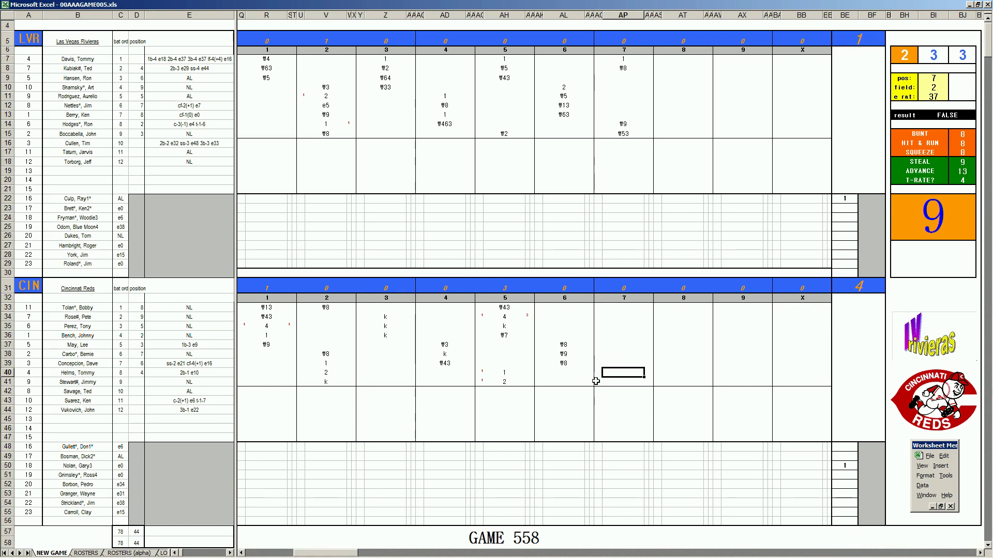
pyautogui.write('₩4')
pyautogui.press('Return')
pyautogui.press('Return')
pyautogui.press('Return')
pyautogui.press('Return')
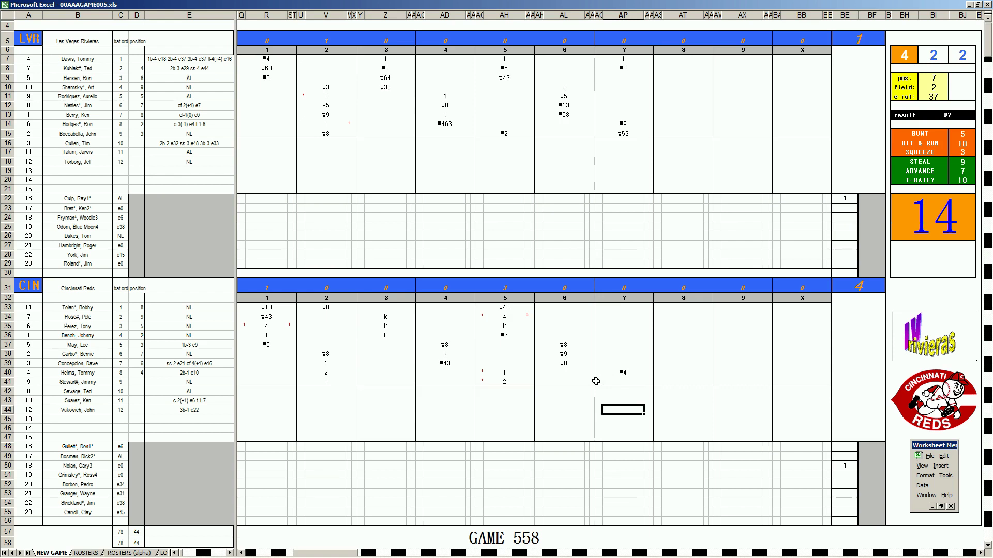
pyautogui.write('1')
# Score the Reds' leadoff batter as k in the seventh inning.
pyautogui.press('Up')
pyautogui.press('Up')
pyautogui.press('Up')
pyautogui.press('Up')
pyautogui.press('Up')
pyautogui.press('Up')
pyautogui.press('Up')
pyautogui.press('Up')
pyautogui.press('Up')
pyautogui.press('Up')
pyautogui.press('Up')
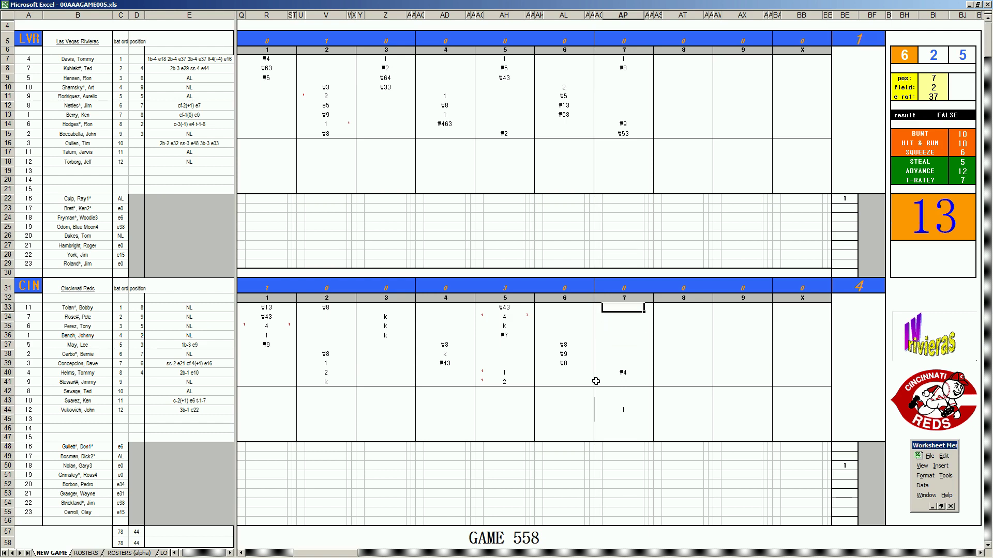
pyautogui.write('k')
pyautogui.press('Return')
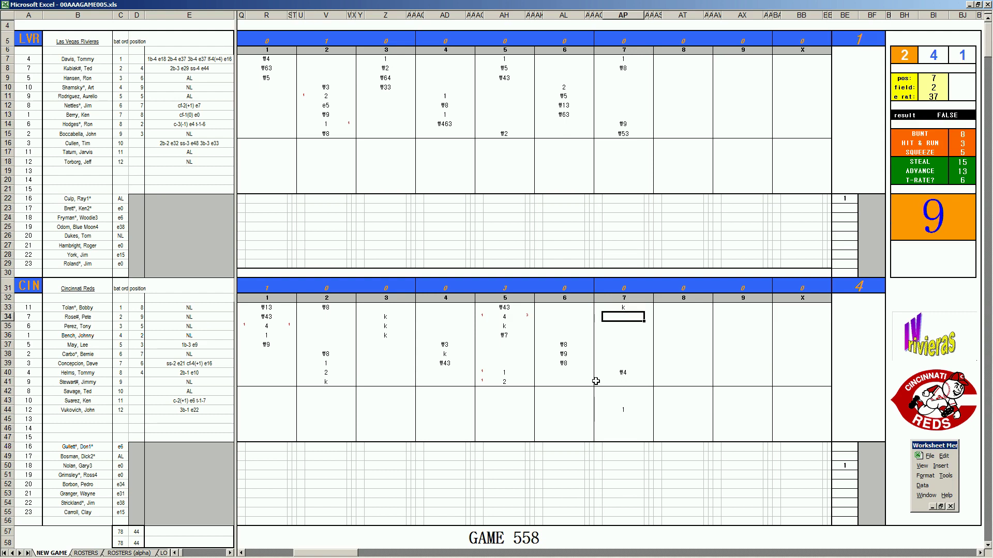
# Score the Reds' second and third batters each as 1 in the seventh inning.
pyautogui.write('1')
pyautogui.press('Return')
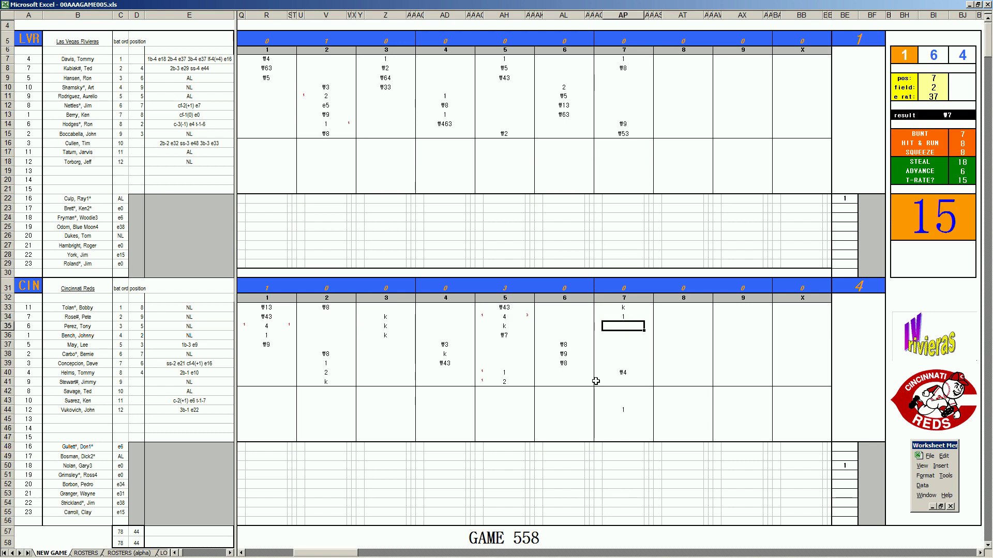
pyautogui.write('1')
pyautogui.press('Return')
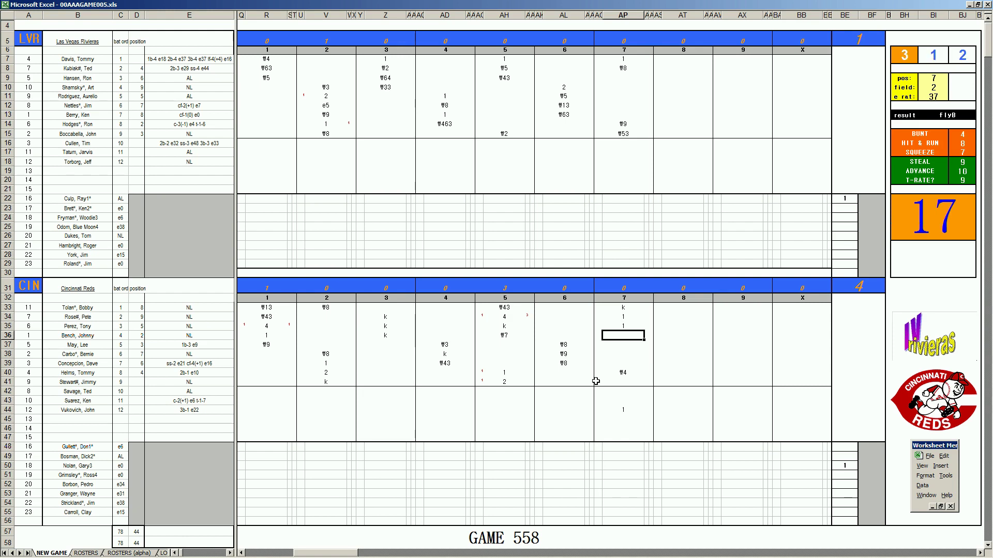
# Credit the Reds' third batter with 1 RBI in the seventh inning.
pyautogui.press('Up')
pyautogui.press('Right')
pyautogui.write('1')
# Mark 1 run for the Reds' substitute in row 44 in the seventh inning.
pyautogui.press('Left')
pyautogui.press('Left')
pyautogui.press('Down')
pyautogui.press('Down')
pyautogui.press('Down')
pyautogui.press('Down')
pyautogui.press('Down')
pyautogui.press('Down')
pyautogui.press('Down')
pyautogui.press('Down')
pyautogui.press('Down')
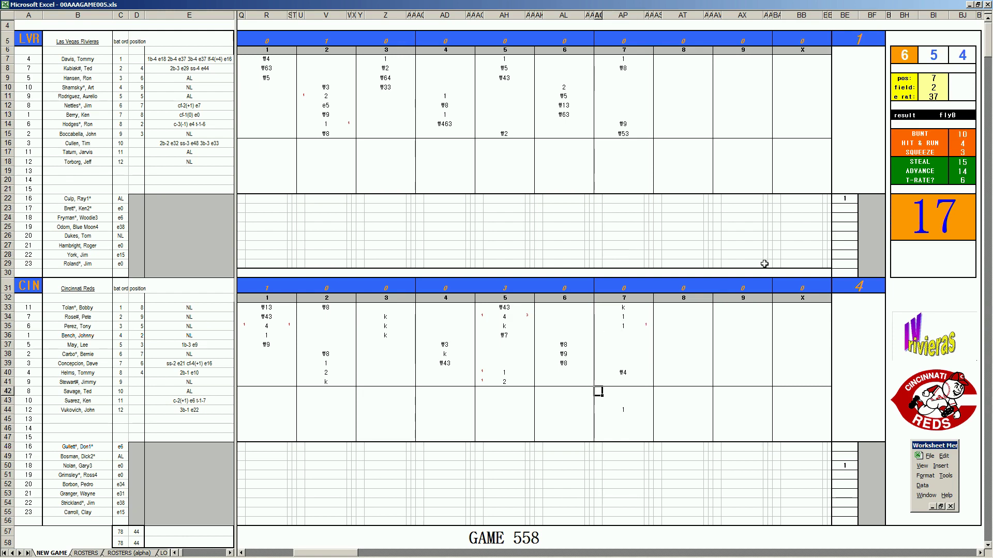
pyautogui.write('1')
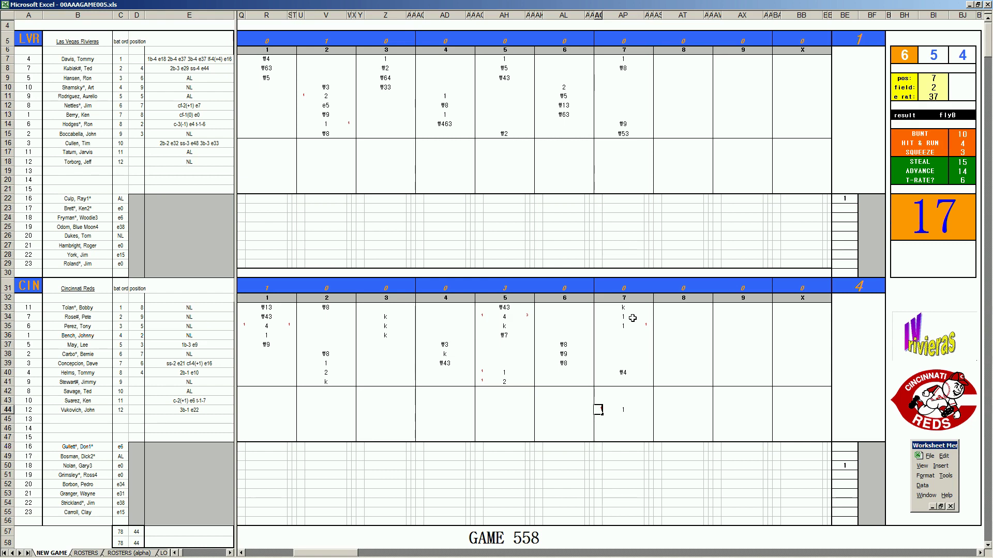
# Score the Reds' fourth batter as 1 with an RBI mark in the seventh inning and mark the second batter's run.
pyautogui.click(622, 336)
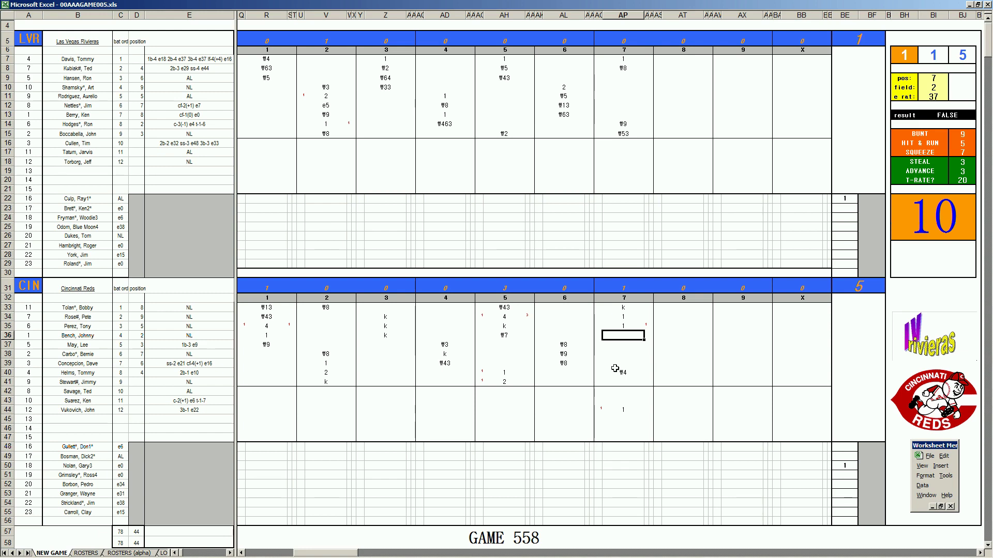
pyautogui.write('1')
pyautogui.press('Return')
pyautogui.press('Left')
pyautogui.press('Up')
pyautogui.press('Up')
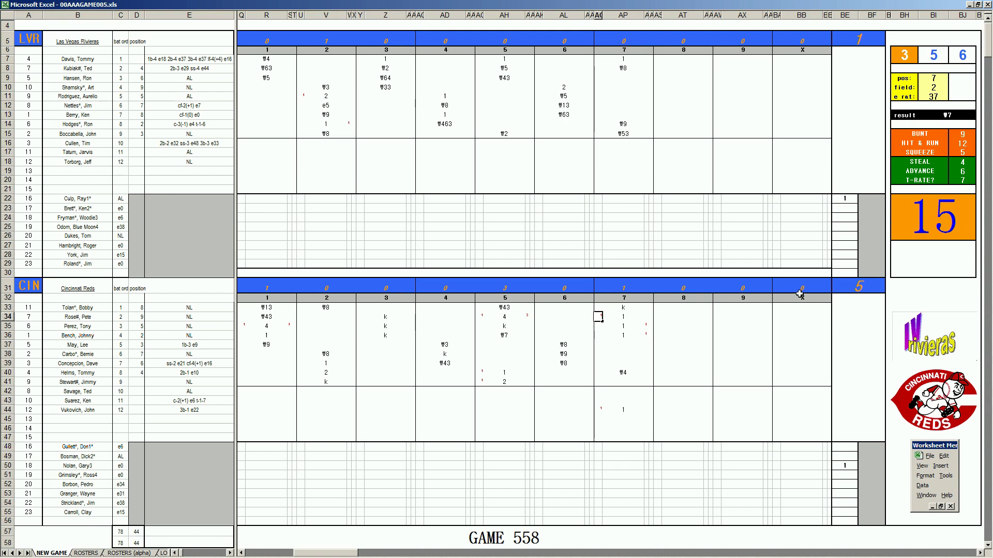
# Record 2/3 in column BF for the Rivieras' starting pitcher in row 22.
pyautogui.click(868, 199)
pyautogui.write('2/3')
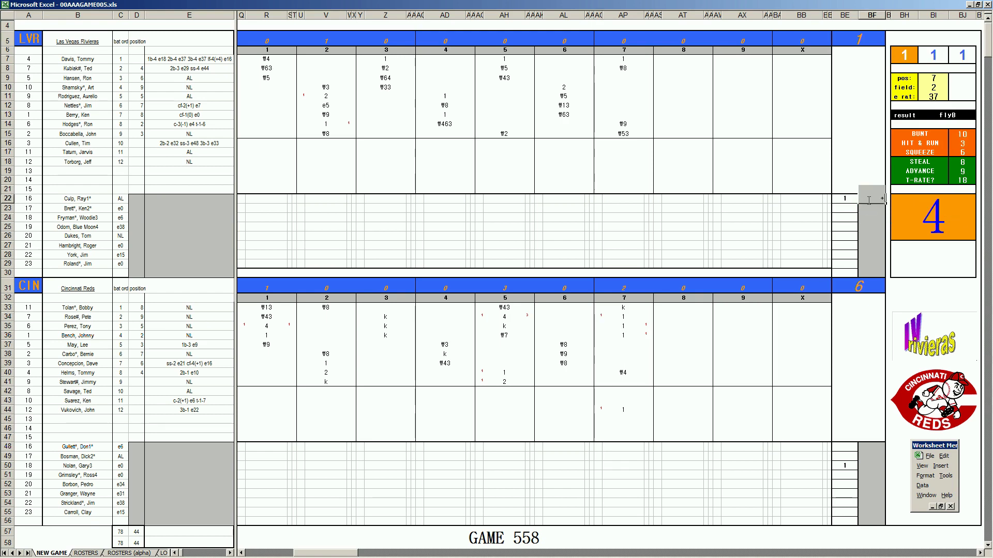
pyautogui.press('Return')
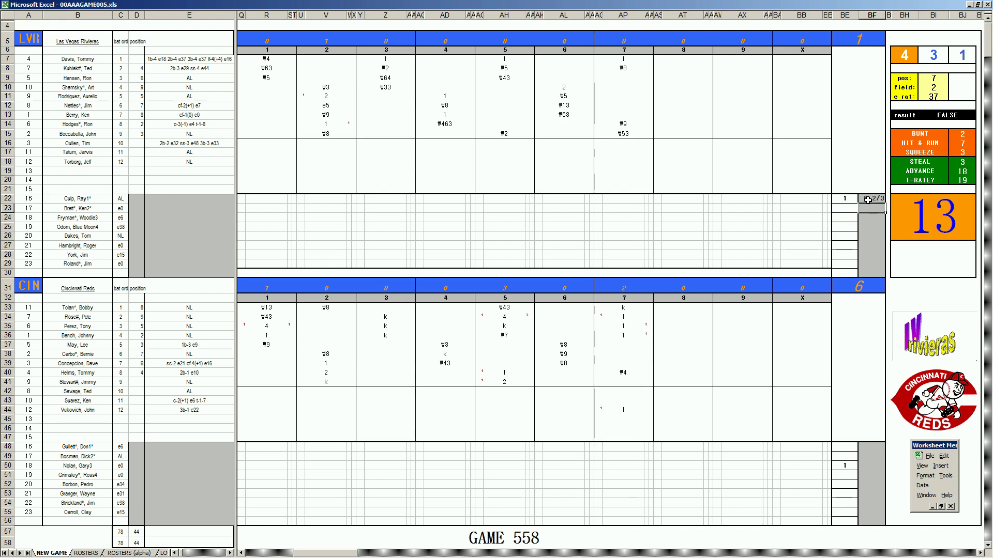
# Enter 7 in column BE as the entry inning of the Rivieras' relief pitcher in row 26.
pyautogui.press('Down')
pyautogui.press('Down')
pyautogui.press('Down')
pyautogui.press('Left')
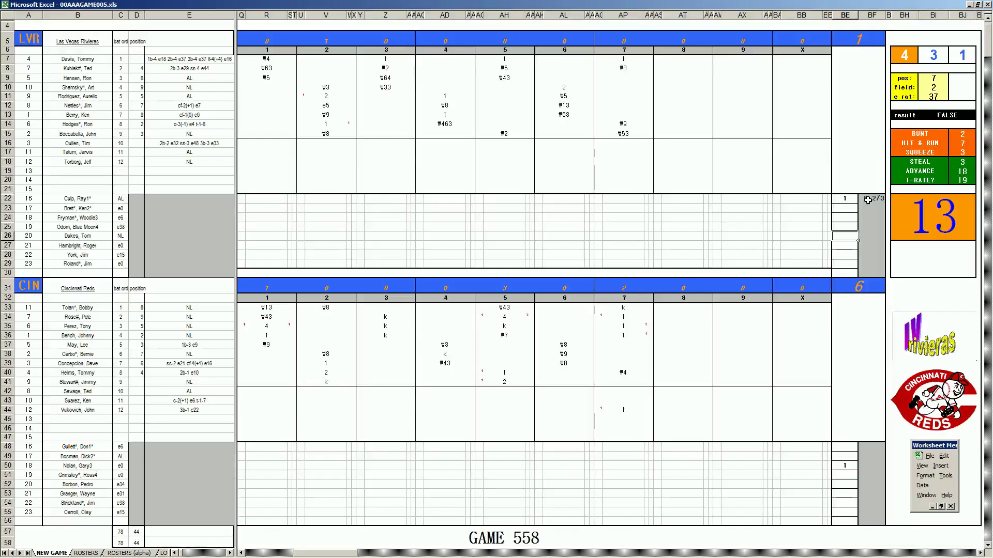
pyautogui.write('7')
# Mark lm for the Rivieras' reliever in the seventh inning and score the Reds' fifth batter as k.
pyautogui.press('Left')
pyautogui.press('Left')
pyautogui.press('Left')
pyautogui.press('Left')
pyautogui.press('Left')
pyautogui.press('Left')
pyautogui.press('Left')
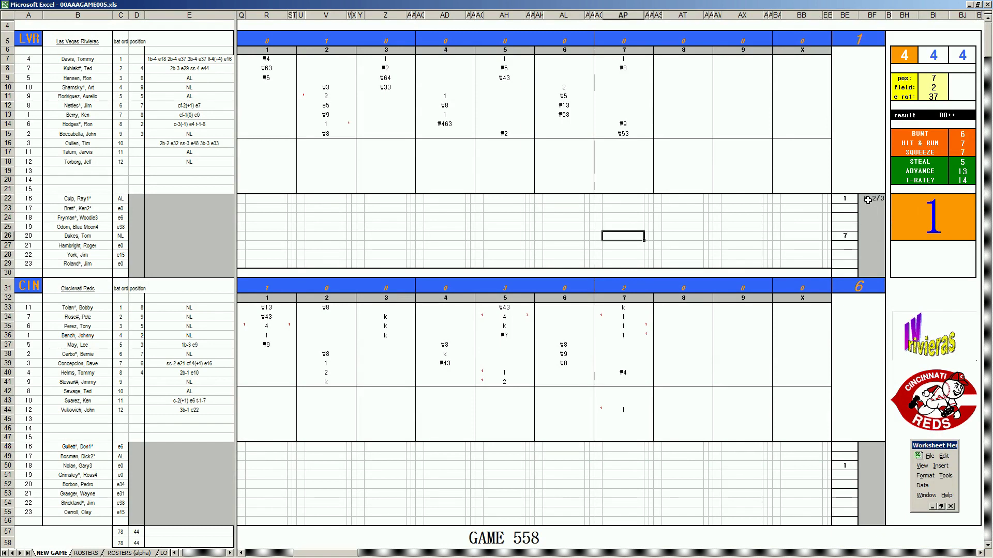
pyautogui.write('lm')
pyautogui.click(624, 344)
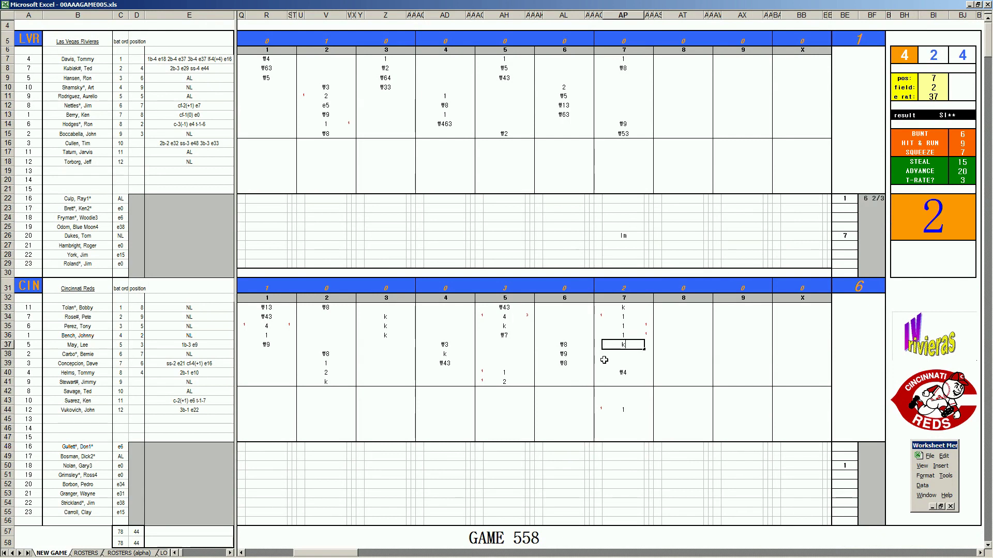
pyautogui.write('k')
# Score the Rivieras' third, fourth and fifth batters in the eighth inning as 1, 1 and \8.
pyautogui.click(677, 79)
pyautogui.press('Up')
pyautogui.press('Down')
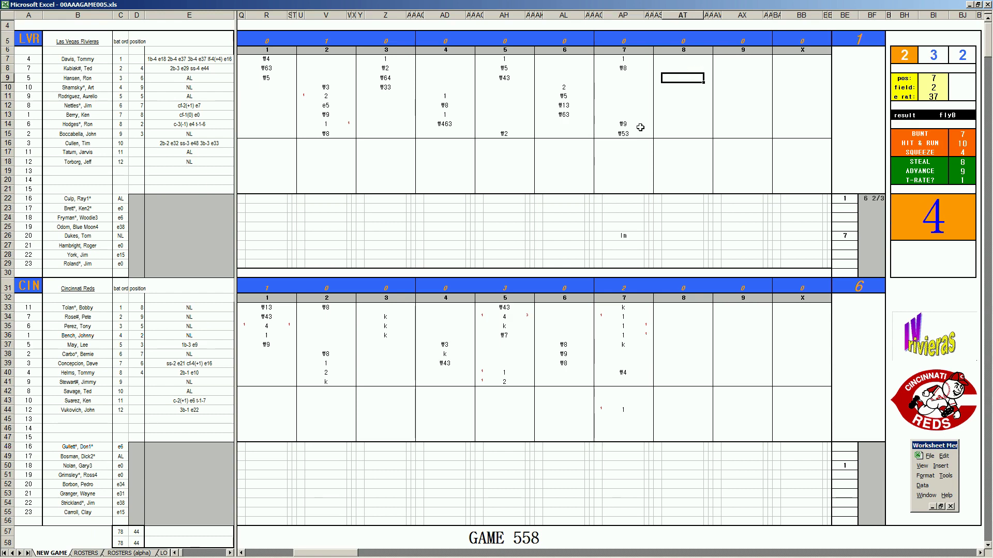
pyautogui.write('1')
pyautogui.press('Return')
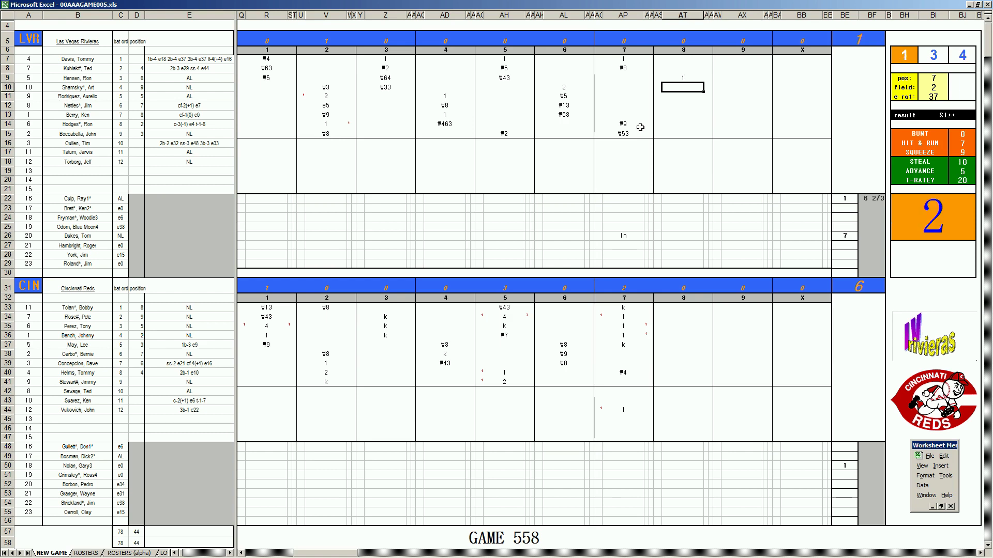
pyautogui.write('1')
pyautogui.press('Return')
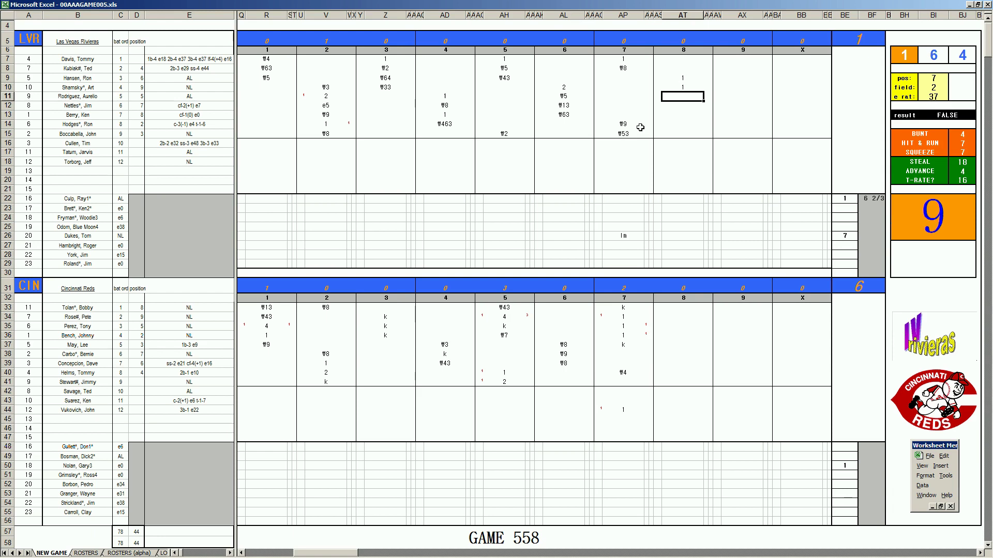
pyautogui.write('#8')
pyautogui.press('Return')
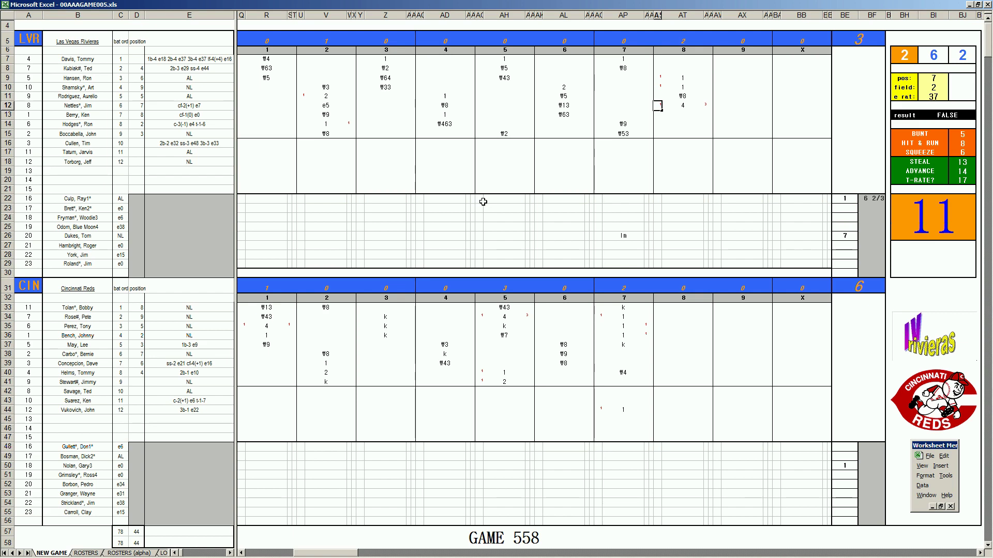
# Record the innings of the Reds' pitcher in row 50 as +22/3 in column BF.
pyautogui.click(875, 467)
pyautogui.write('+22/3')
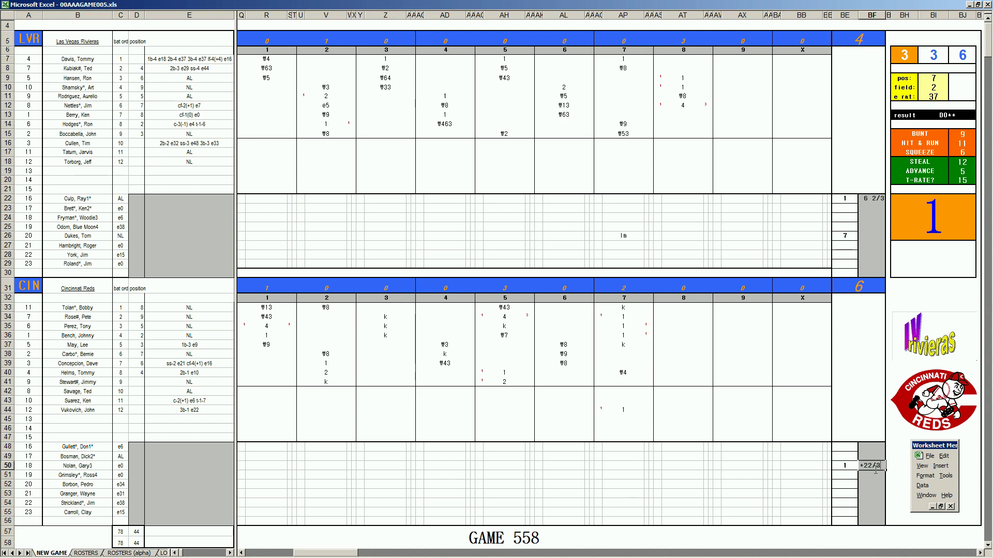
pyautogui.press('Return')
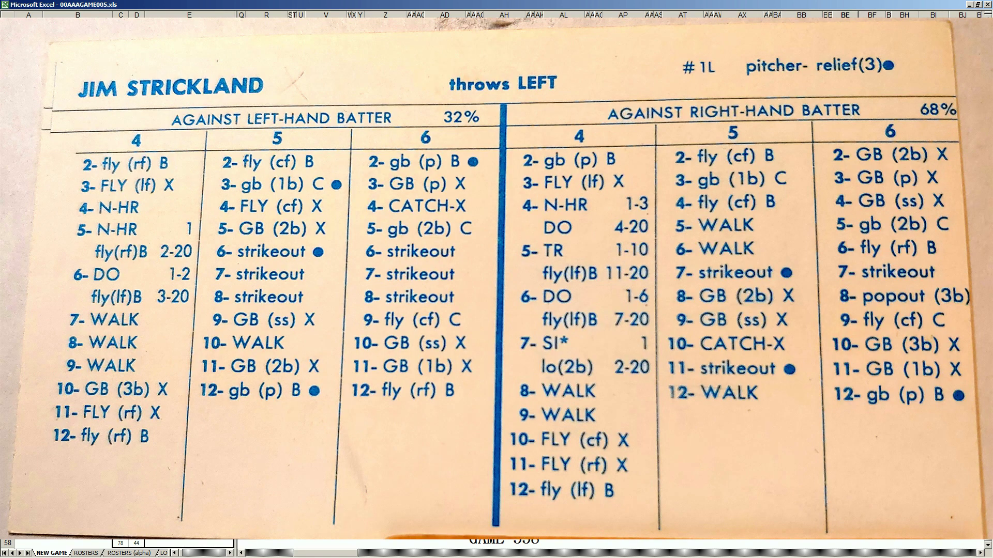
# Enter the Reds' reliever in row 54 from inning 8 and mark kb in the eighth-inning column.
pyautogui.press('Left')
pyautogui.press('Left')
pyautogui.press('Left')
pyautogui.press('Left')
pyautogui.press('Left')
pyautogui.press('Left')
pyautogui.press('Left')
pyautogui.press('Left')
pyautogui.press('Left')
pyautogui.press('Left')
pyautogui.press('Left')
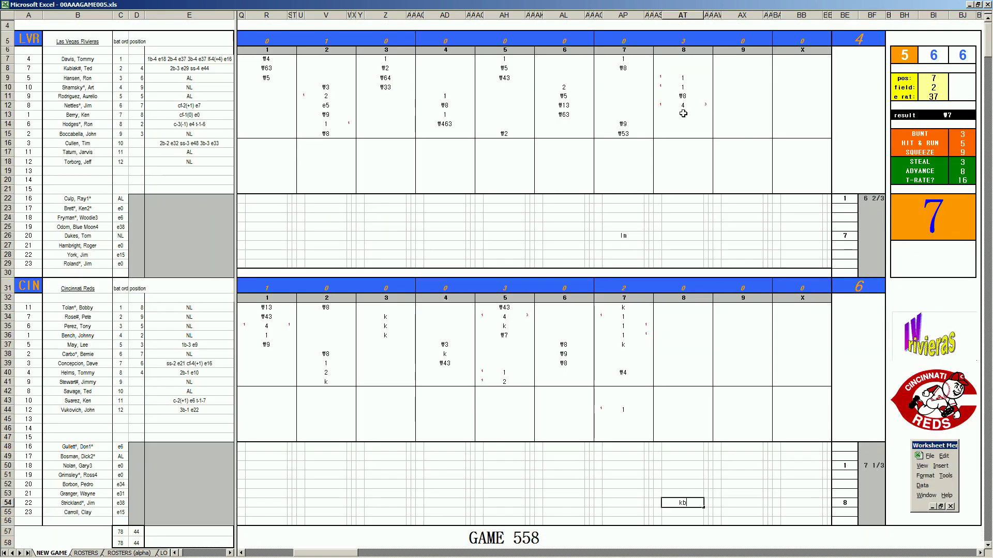
# Set the fielding check to position 1 and error rating 38, and score the Rivieras' seventh batter as \13 in the eighth inning.
pyautogui.click(683, 113)
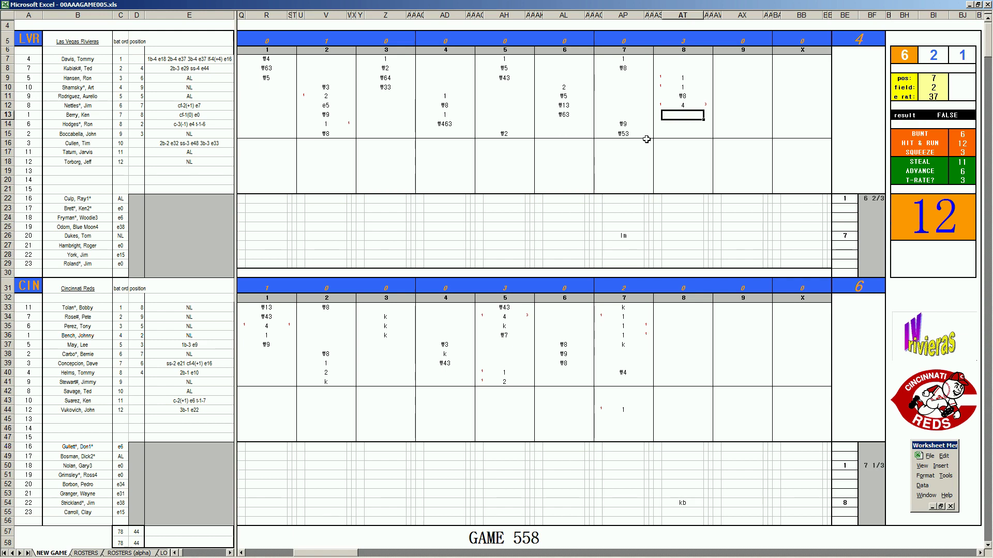
pyautogui.hotkey('ctrl', 'e')
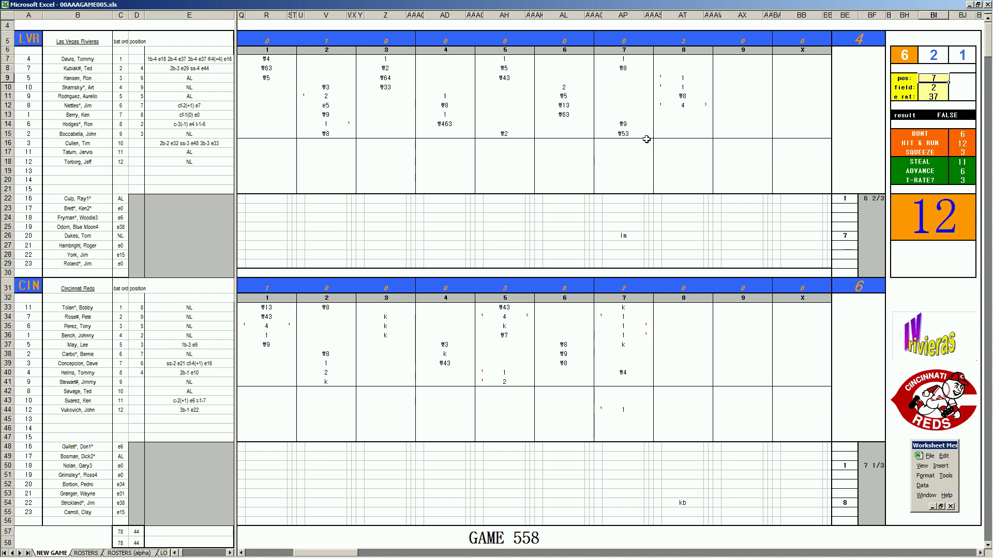
pyautogui.write('1')
pyautogui.press('Return')
pyautogui.press('Return')
pyautogui.write('38')
pyautogui.press('Return')
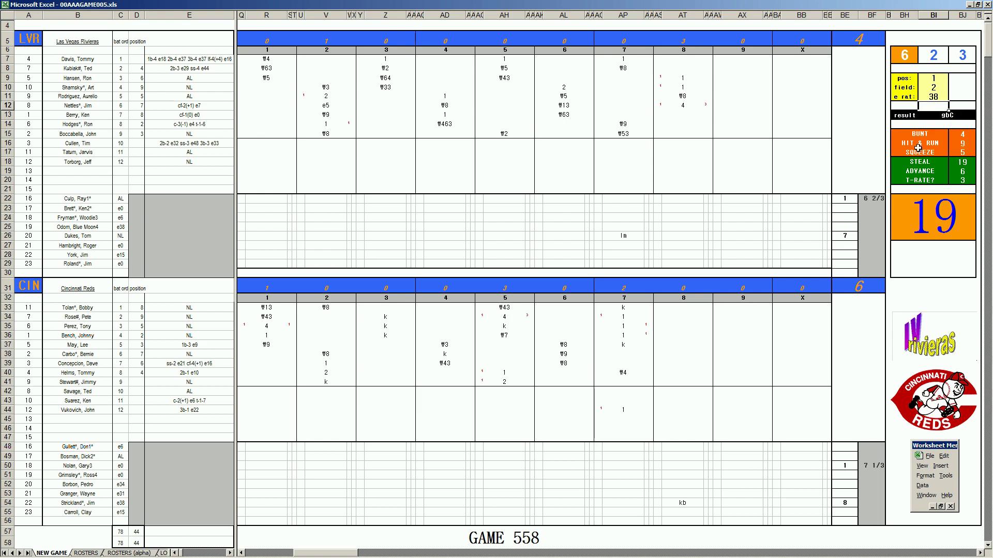
pyautogui.click(681, 116)
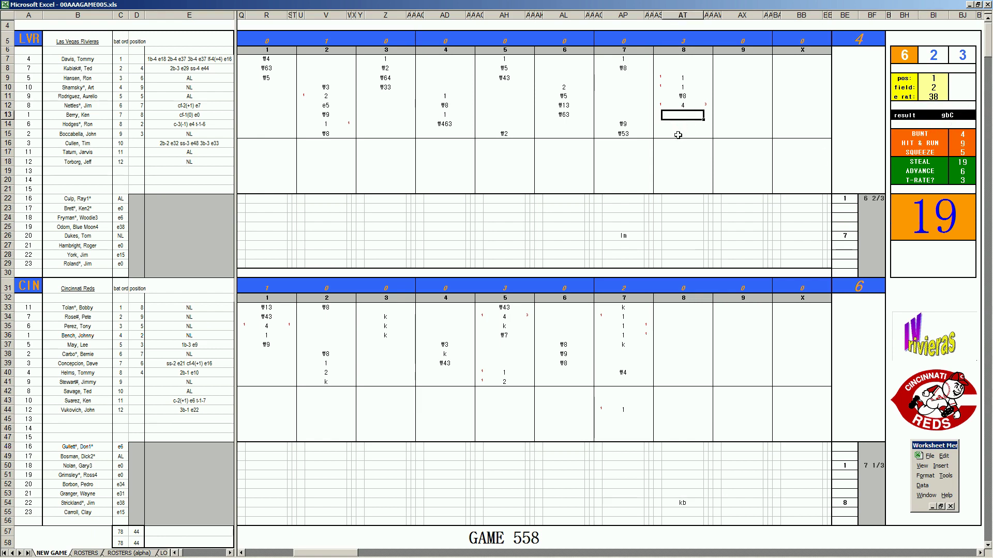
pyautogui.write('#13')
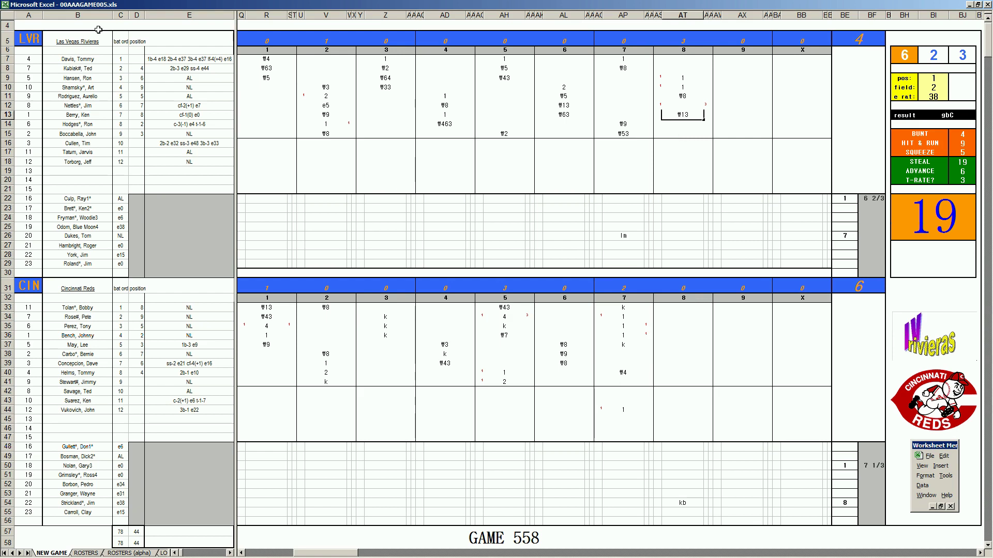
# Set the fielding check to position 4, field 3 and error rating 29.
pyautogui.click(673, 355)
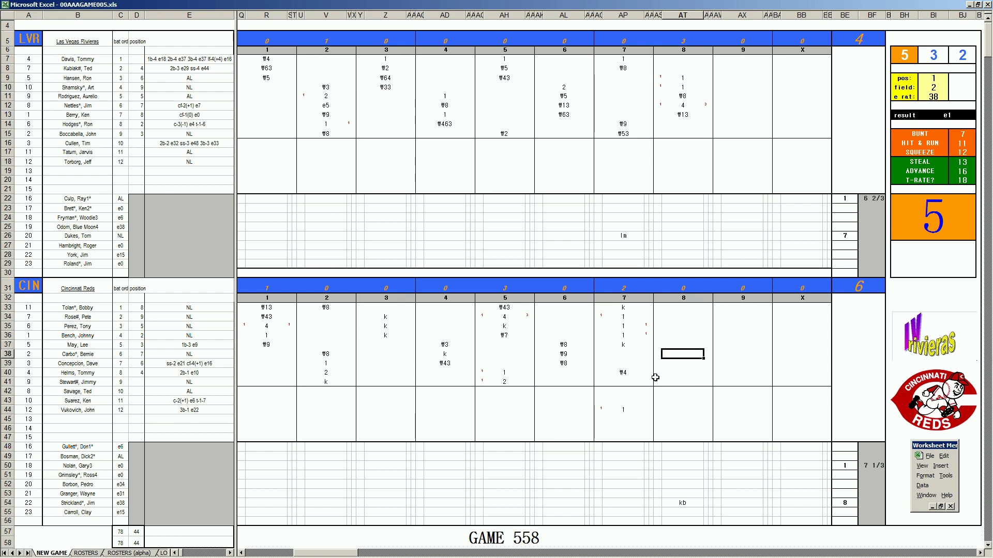
pyautogui.press('Tab')
pyautogui.write('4')
pyautogui.press('Return')
pyautogui.write('3')
pyautogui.press('Return')
pyautogui.write('29')
pyautogui.press('Return')
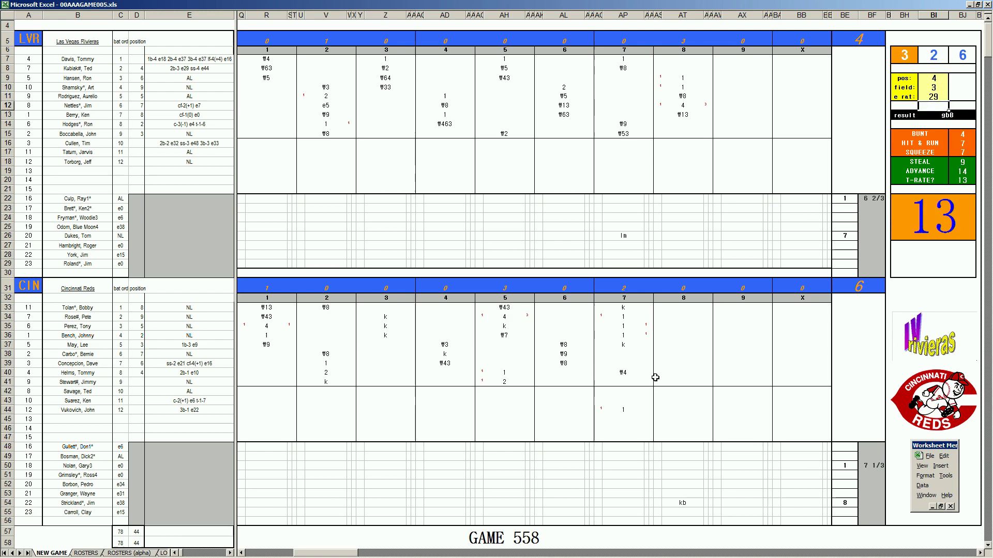
# Score the Reds' sixth batter as \43 in the eighth inning.
pyautogui.click(679, 354)
pyautogui.write('43')
pyautogui.press('Return')
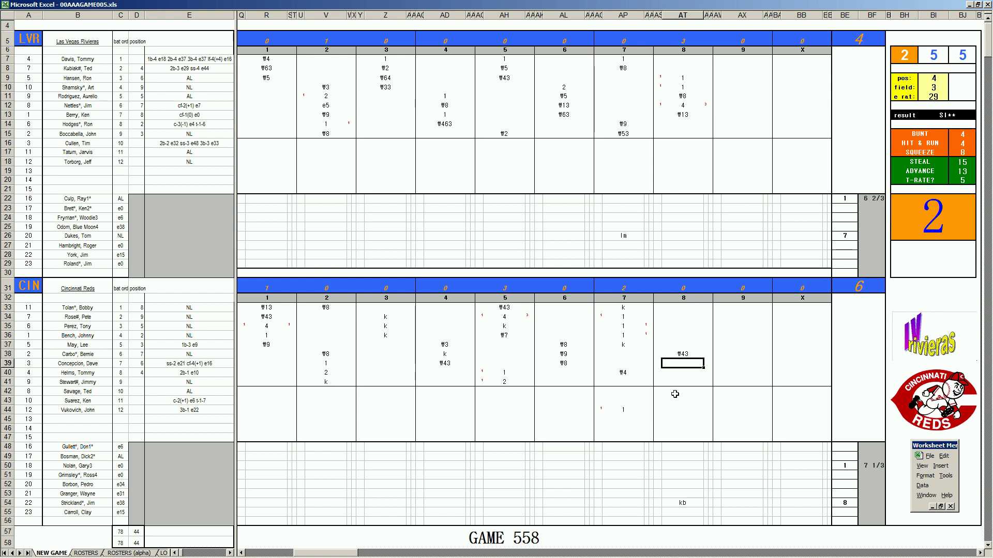
# Score the Reds' seventh batter as 4 in the eighth inning, marking his RBI and run.
pyautogui.write('4')
pyautogui.press('Left')
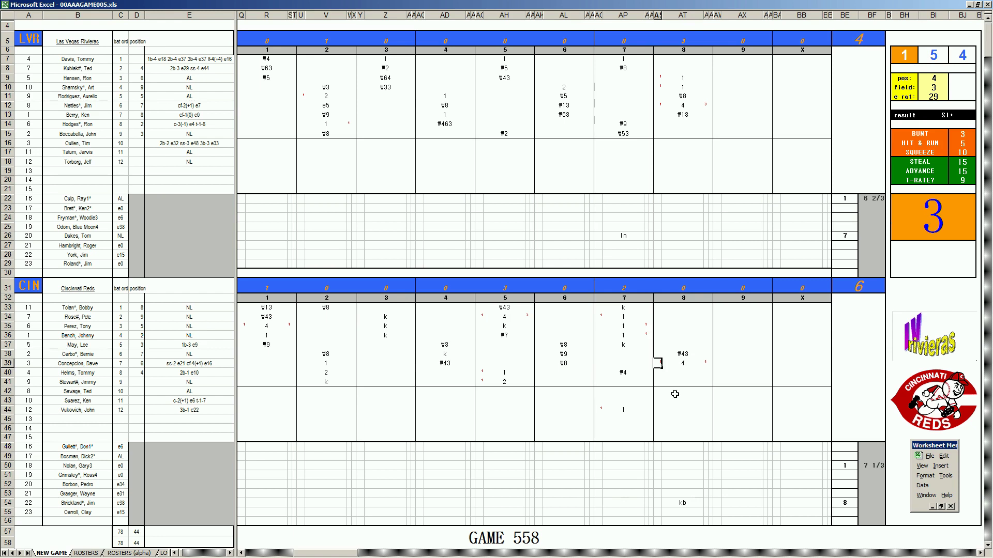
pyautogui.write('1')
pyautogui.press('Return')
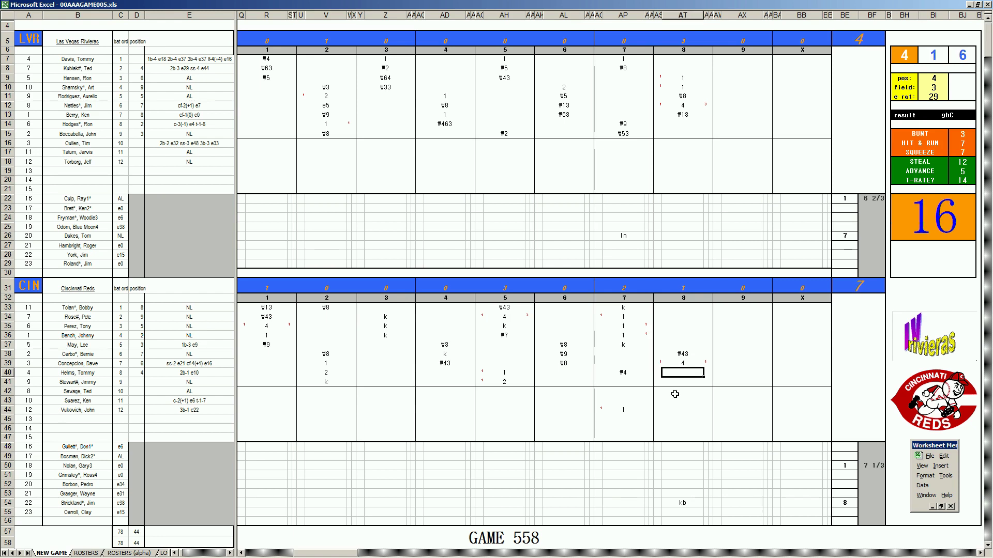
# Score the Reds' eighth batter as k and the substitute in row 44 as \7 in the eighth inning.
pyautogui.write('k')
pyautogui.press('Return')
pyautogui.press('Return')
pyautogui.press('Return')
pyautogui.press('Return')
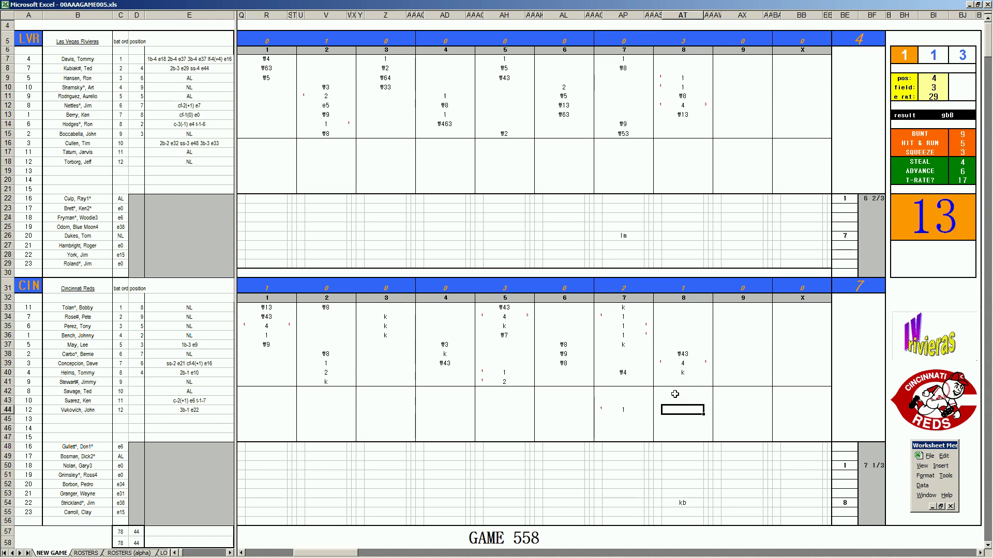
pyautogui.write('\\7')
# Record +2/3 innings for the Reds' reliever in row 54 and enter the pitcher in row 55 from inning 9.
pyautogui.click(870, 502)
pyautogui.write('+2/3')
pyautogui.press('Return')
pyautogui.write('9')
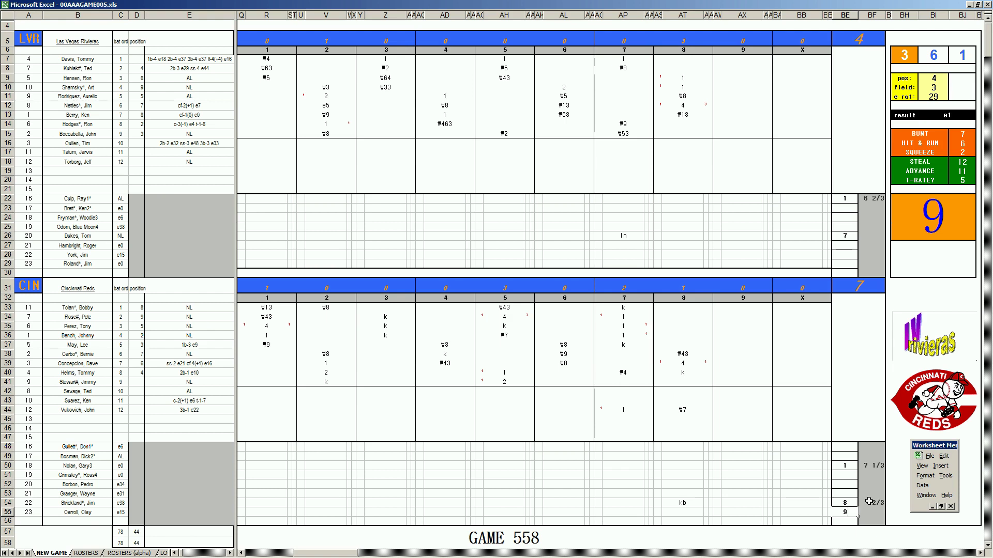
# Score the Rivieras' eighth and ninth batters as \6 and \33 in the ninth inning.
pyautogui.click(729, 124)
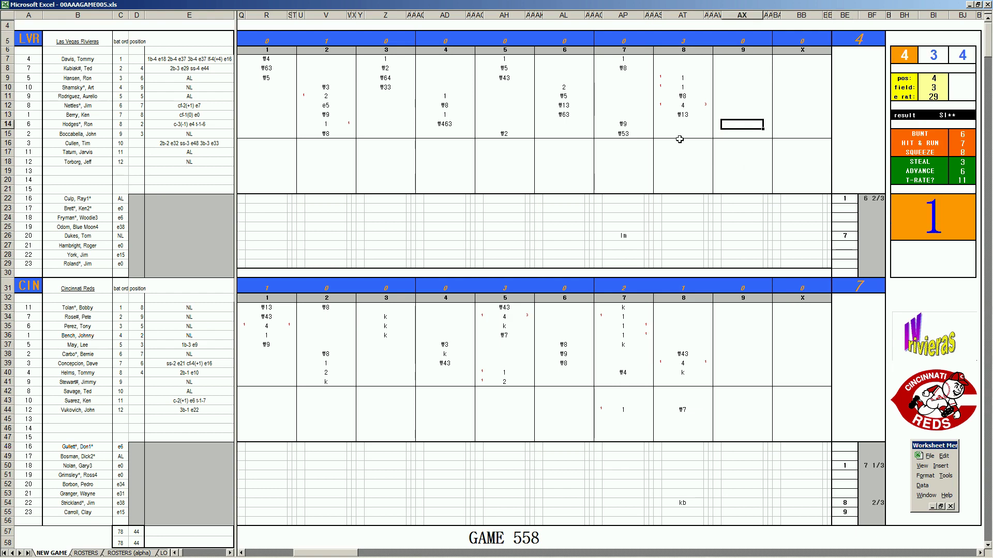
pyautogui.write('#6')
pyautogui.press('Return')
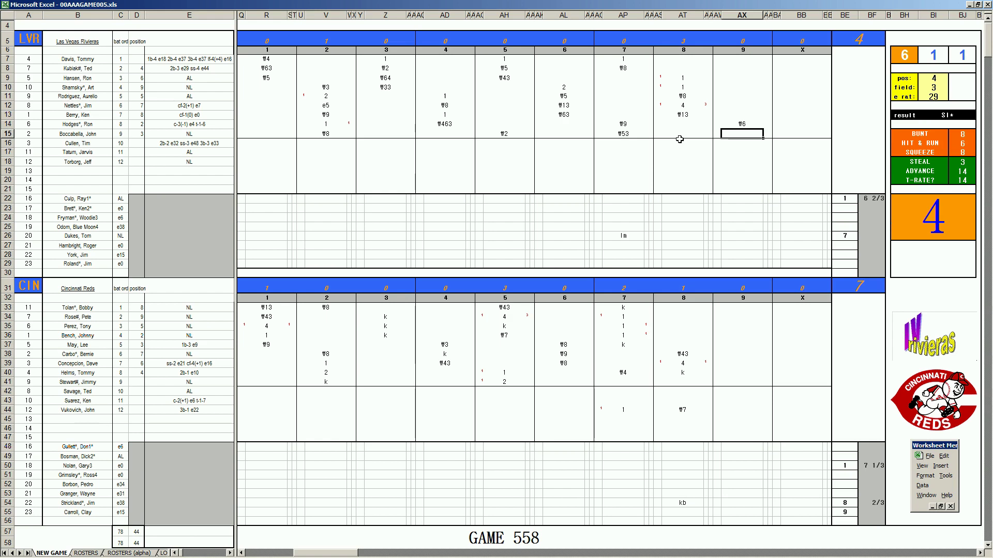
pyautogui.write('#33')
pyautogui.press('Return')
# Score the Rivieras' leadoff batter as k in the ninth inning.
pyautogui.press('Up')
pyautogui.press('Up')
pyautogui.press('Up')
pyautogui.press('Up')
pyautogui.press('Up')
pyautogui.press('Up')
pyautogui.press('Up')
pyautogui.press('Up')
pyautogui.press('Up')
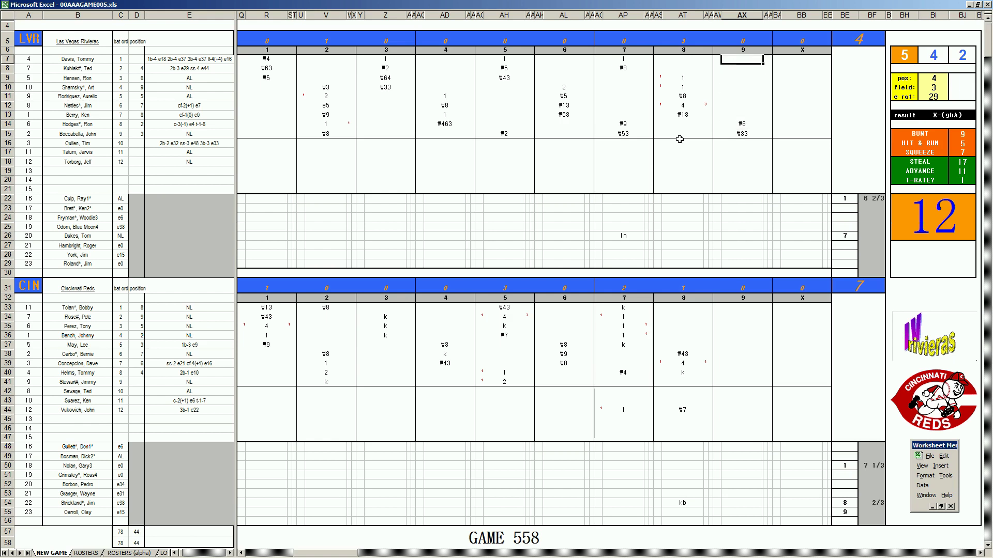
pyautogui.write('k')
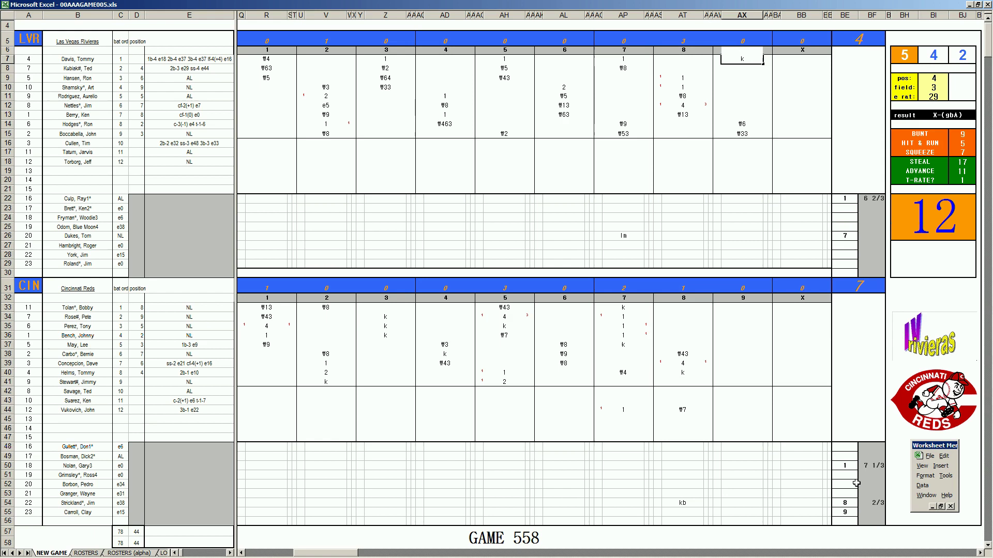
# Record 1 inning for the Reds' pitcher in row 55 and 1 1/3 for the Rivieras' reliever in row 26 in column BF.
pyautogui.click(869, 514)
pyautogui.press('Up')
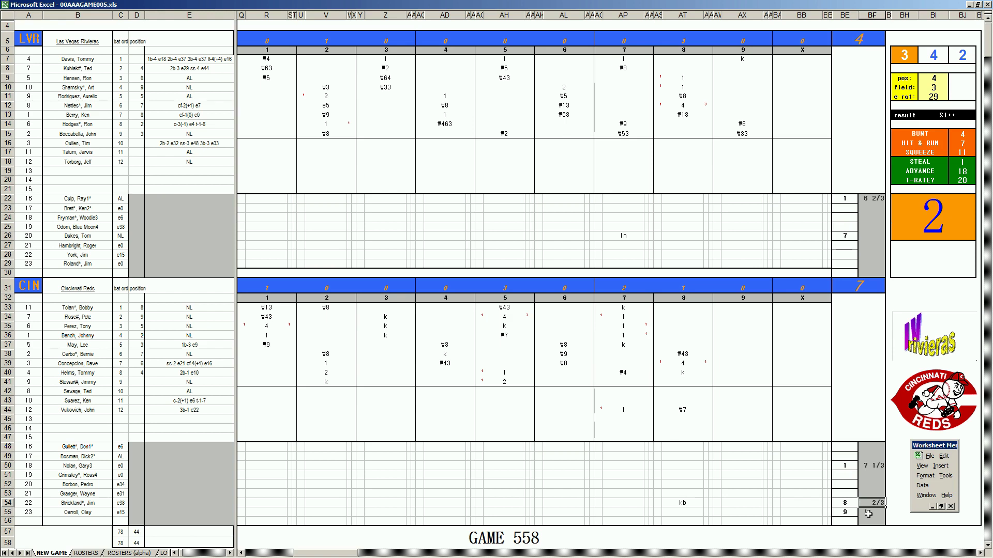
pyautogui.click(861, 237)
pyautogui.write('1 1/3')
pyautogui.press('Return')
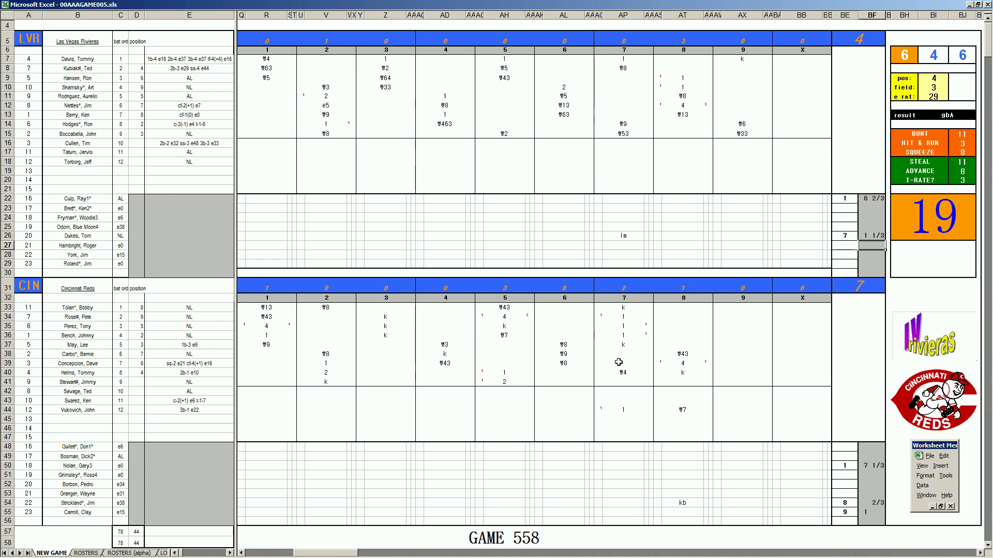
# Switch to the Book5 statistics sheet and credit the Reds' pitcher in row 55 with 1 save.
pyautogui.click(794, 240)
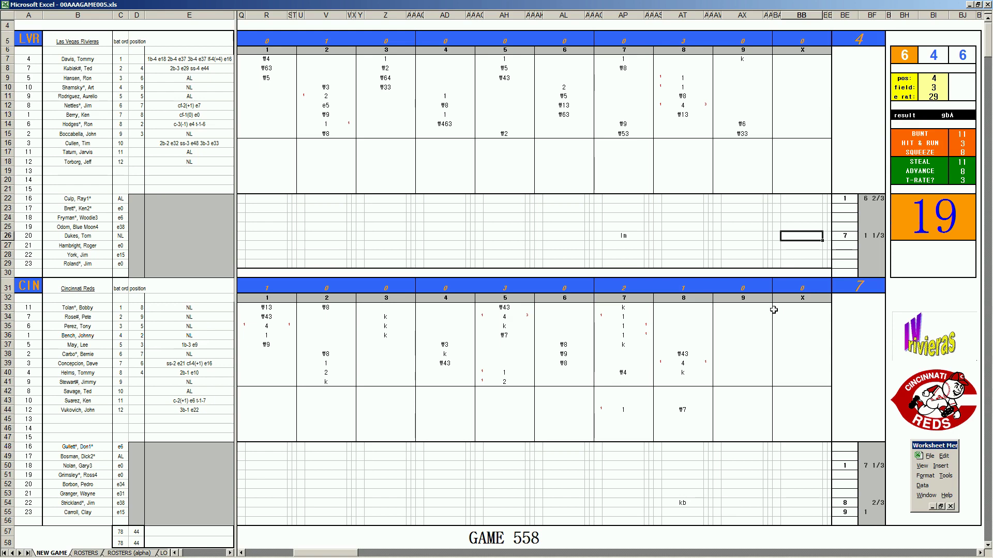
pyautogui.click(194, 478)
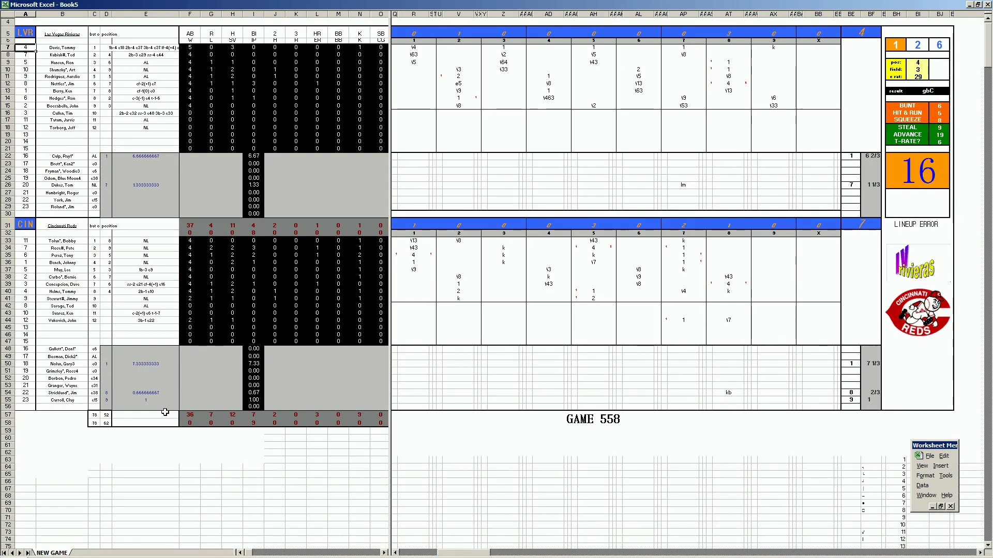
pyautogui.click(190, 403)
pyautogui.press('Right')
pyautogui.press('Right')
pyautogui.write('1')
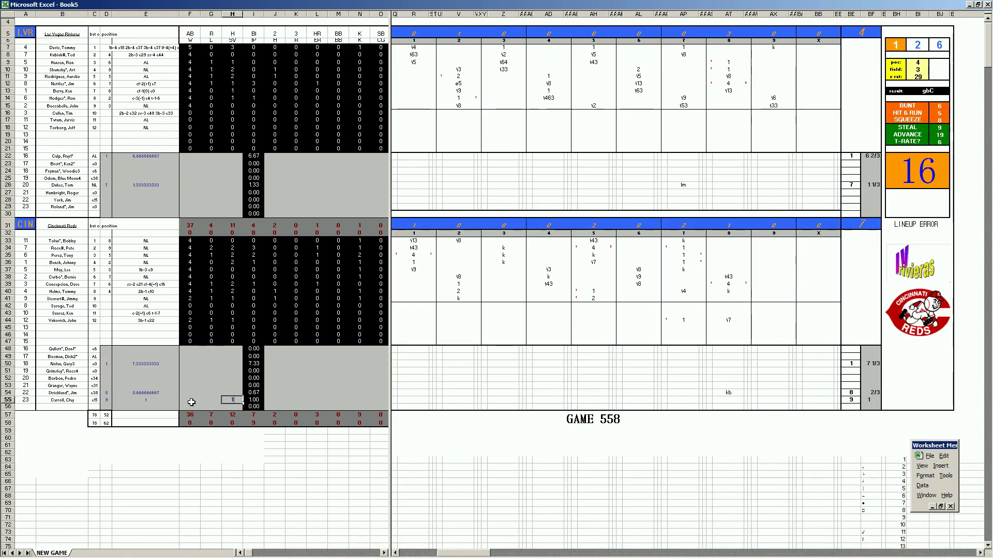
# Record 1 strikeout in column K for the Reds' pitcher in row 55.
pyautogui.press('Right')
pyautogui.press('Right')
pyautogui.press('Right')
pyautogui.press('Right')
pyautogui.press('Right')
pyautogui.press('Right')
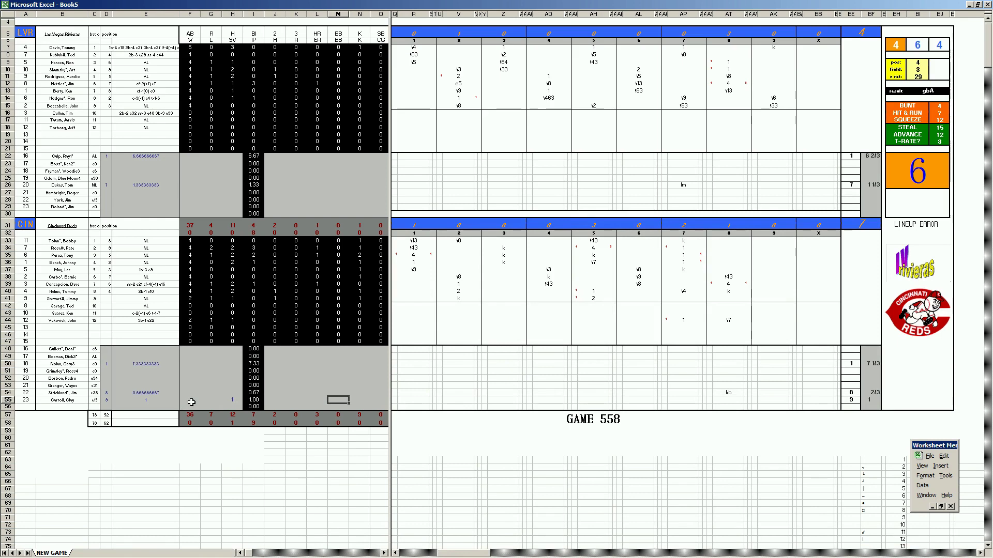
pyautogui.write('1')
pyautogui.press('Left')
pyautogui.press('Left')
pyautogui.press('Left')
pyautogui.press('Left')
pyautogui.press('Up')
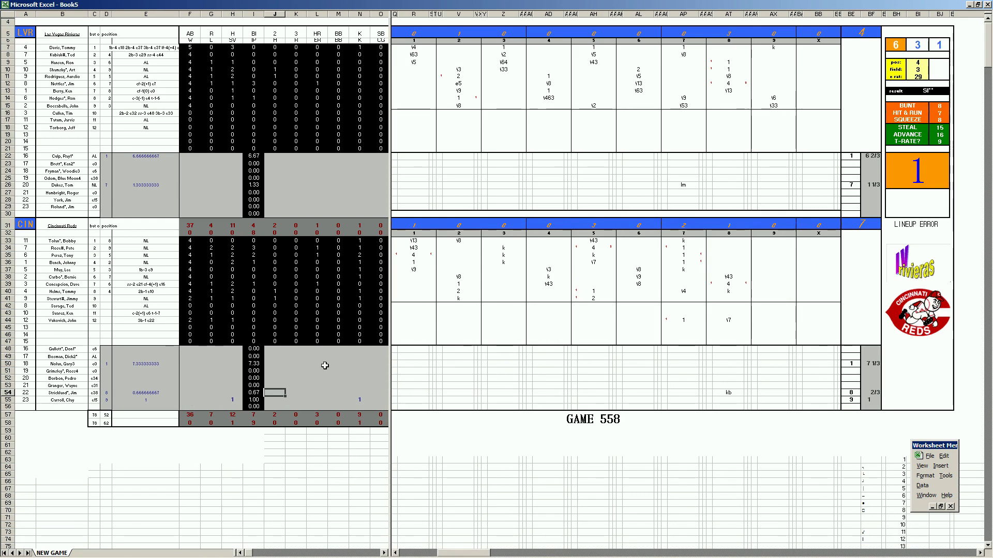
# Score the Rivieras' eighth batter as \13 in the eighth inning and clear his ninth-inning entry.
pyautogui.click(734, 98)
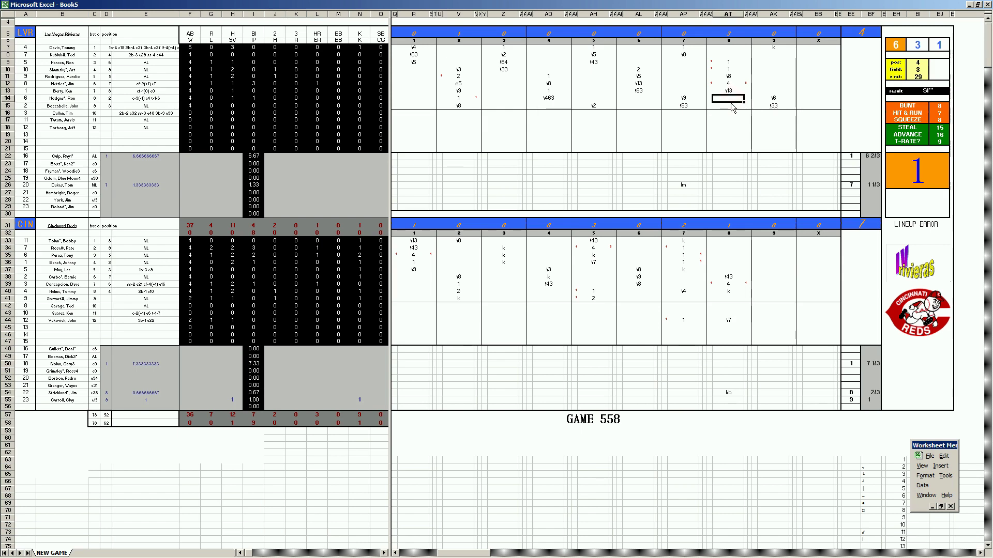
pyautogui.write('\\13')
pyautogui.press('Tab')
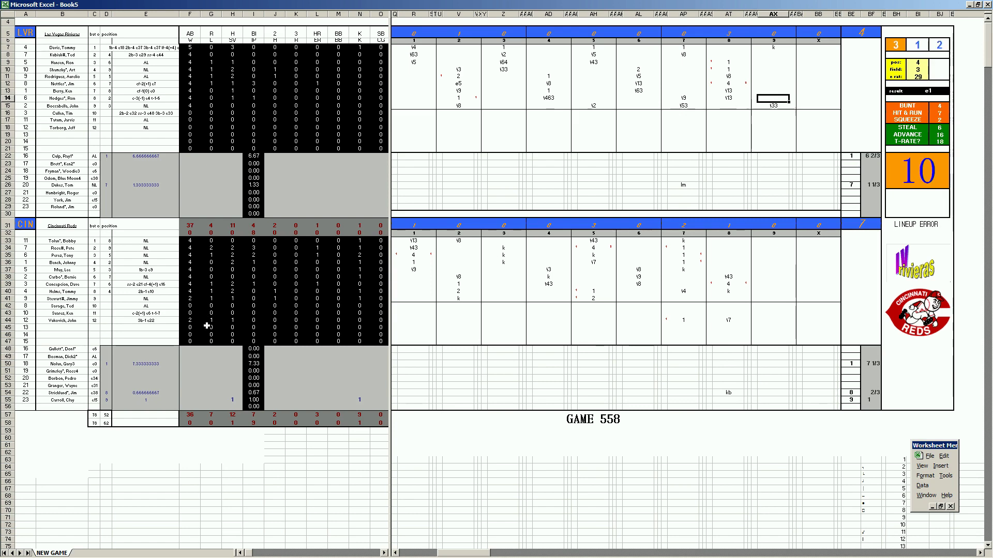
# Record 1 win, 11 hits, 4 runs and 1 earned run for the Reds' pitcher in row 50.
pyautogui.click(186, 366)
pyautogui.write('1')
pyautogui.press('Tab')
pyautogui.press('Tab')
pyautogui.write('11')
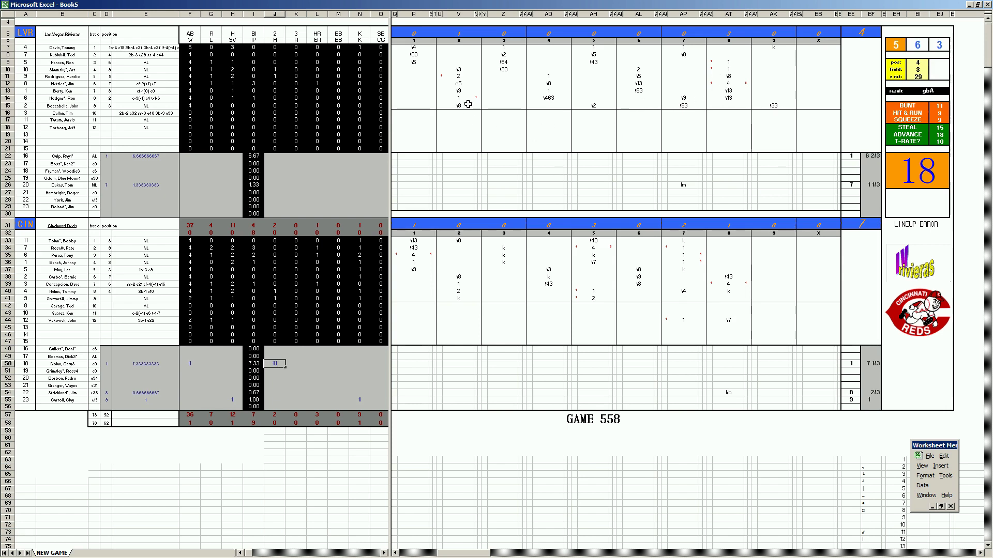
pyautogui.press('Tab')
pyautogui.write('4')
pyautogui.press('Tab')
pyautogui.write('1')
pyautogui.press('Tab')
pyautogui.press('Tab')
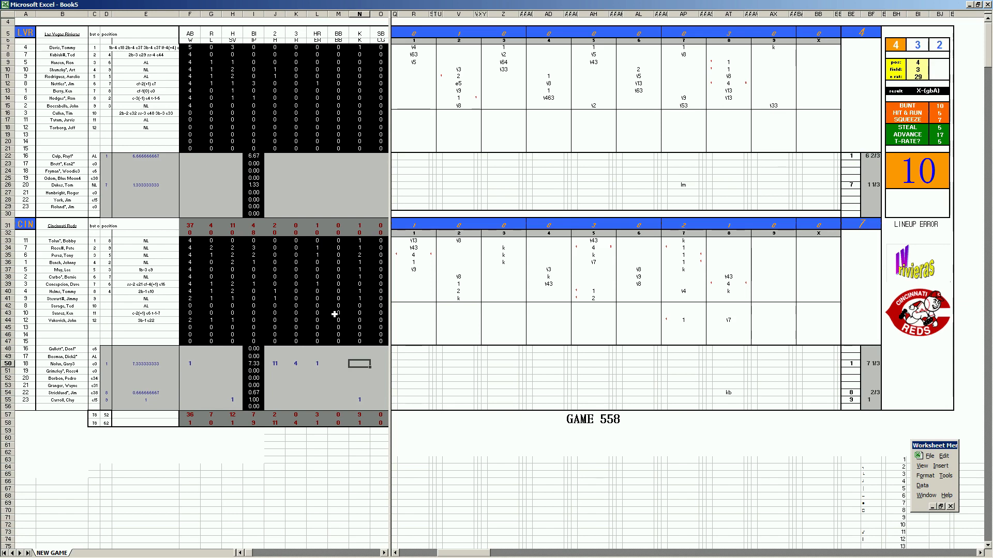
# Record 1 hit, 1 run, 1 earned run and 2 strikeouts for the Rivieras' reliever in row 26.
pyautogui.press('Left')
pyautogui.press('Left')
pyautogui.press('Left')
pyautogui.press('Left')
pyautogui.press('Left')
pyautogui.press('Left')
pyautogui.press('Left')
pyautogui.press('Up')
pyautogui.press('Up')
pyautogui.press('Up')
pyautogui.press('Up')
pyautogui.press('Up')
pyautogui.press('Up')
pyautogui.press('Up')
pyautogui.press('Up')
pyautogui.press('Up')
pyautogui.press('Up')
pyautogui.press('Up')
pyautogui.press('Up')
pyautogui.press('Up')
pyautogui.press('Up')
pyautogui.press('Up')
pyautogui.press('Up')
pyautogui.press('Up')
pyautogui.press('Up')
pyautogui.press('Up')
pyautogui.press('Up')
pyautogui.press('Up')
pyautogui.press('Up')
pyautogui.press('Up')
pyautogui.press('Up')
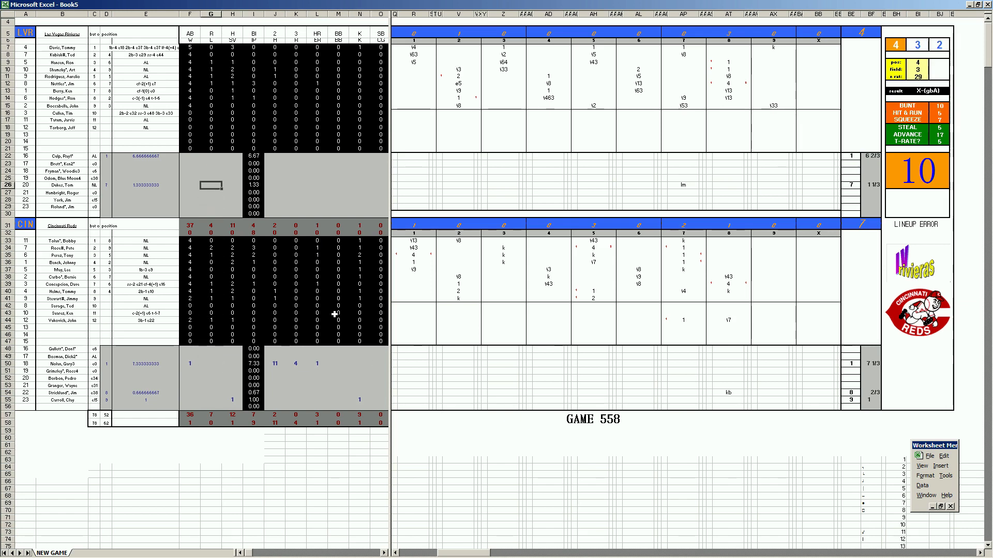
pyautogui.press('Right')
pyautogui.press('Right')
pyautogui.press('Right')
pyautogui.write('1')
pyautogui.press('Tab')
pyautogui.write('1')
pyautogui.press('Tab')
pyautogui.write('1')
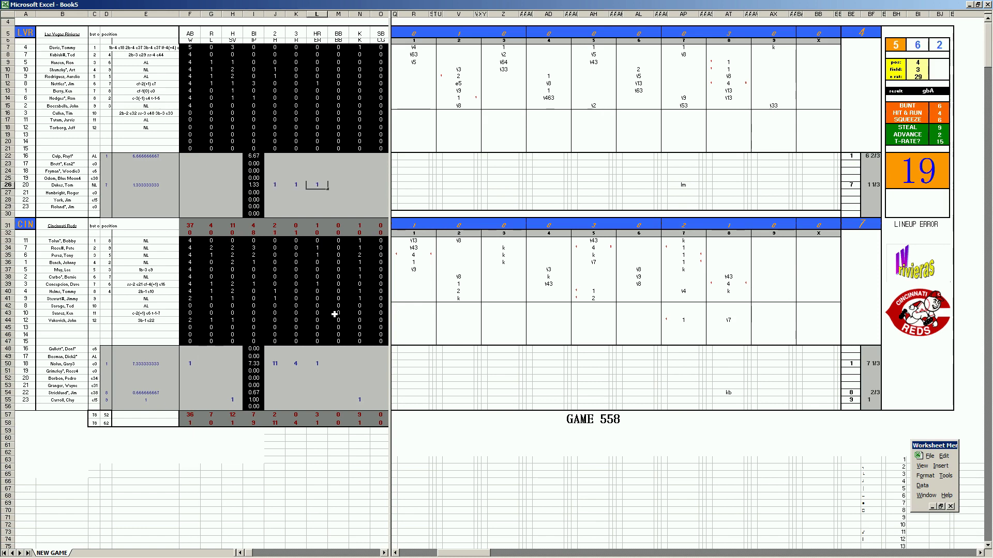
pyautogui.press('Tab')
pyautogui.press('Tab')
pyautogui.write('2')
# Record 1 loss, 11 hits, 6 runs, 6 earned runs and 7 strikeouts for the Rivieras' starting pitcher in row 22.
pyautogui.press('Left')
pyautogui.press('Left')
pyautogui.press('Left')
pyautogui.press('Left')
pyautogui.press('Up')
pyautogui.press('Up')
pyautogui.press('Up')
pyautogui.press('Left')
pyautogui.press('Left')
pyautogui.press('Left')
pyautogui.press('Up')
pyautogui.write('1')
pyautogui.press('Tab')
pyautogui.press('Tab')
pyautogui.press('Tab')
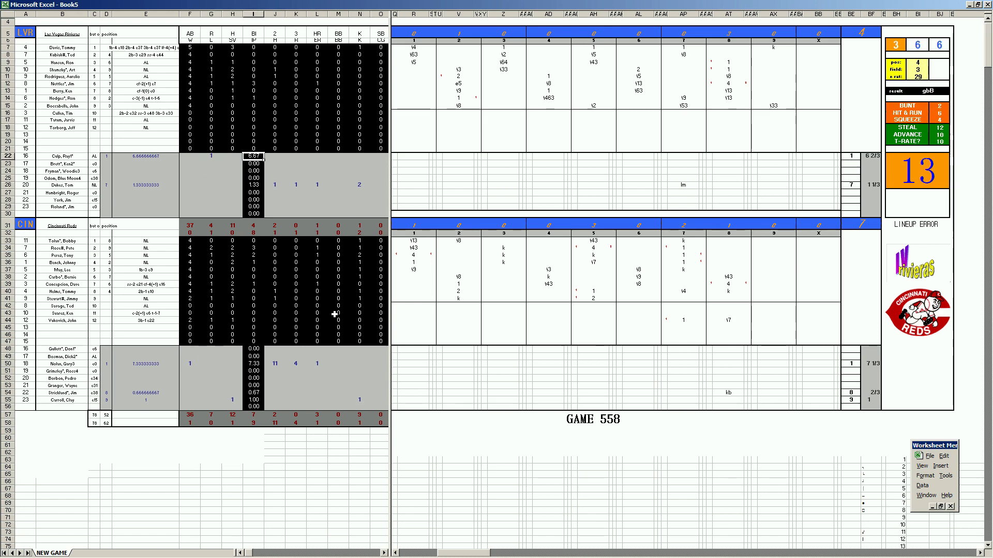
pyautogui.write('11')
pyautogui.press('Tab')
pyautogui.write('6')
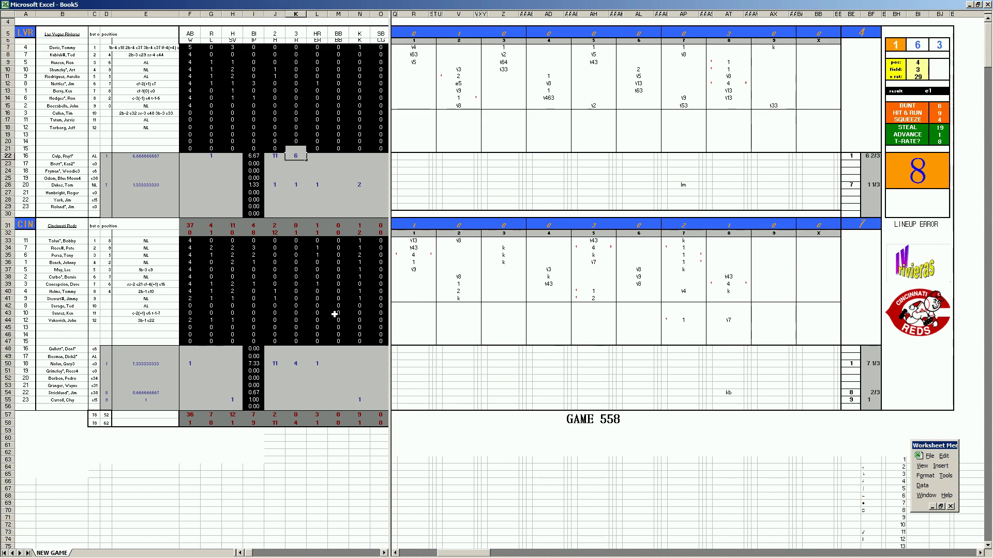
pyautogui.press('Tab')
pyautogui.write('6')
pyautogui.press('Tab')
pyautogui.press('Tab')
pyautogui.write('7')
pyautogui.press('Return')
pyautogui.press('Down')
pyautogui.press('Down')
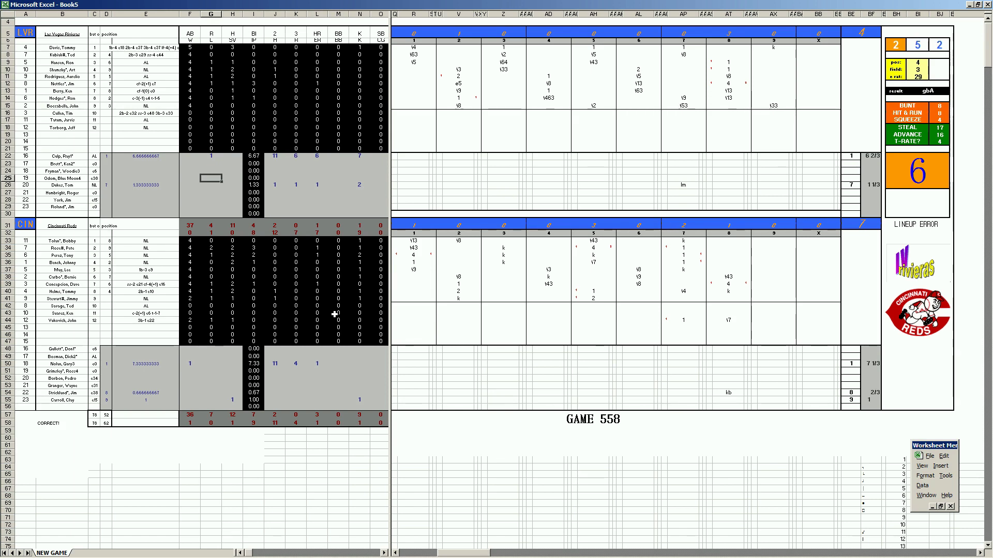
pyautogui.hotkey('ctrl', 's')
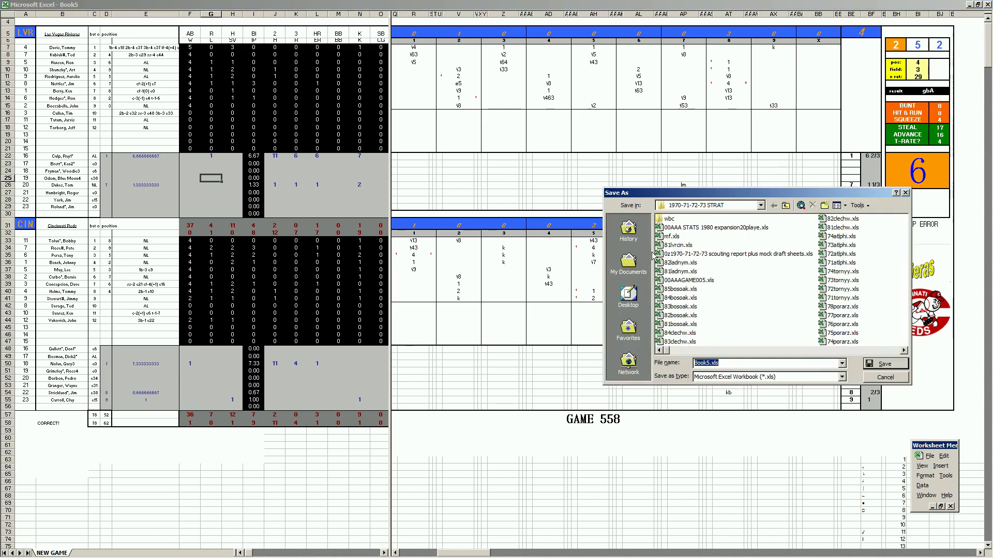
pyautogui.click(674, 245)
pyautogui.click(698, 363)
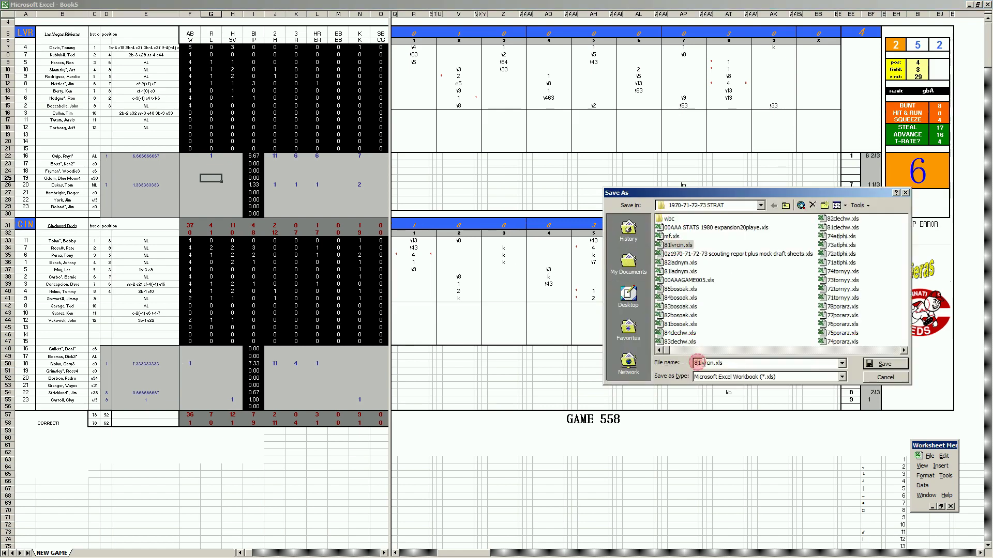
pyautogui.press('BackSpace')
pyautogui.write('2')
pyautogui.press('Return')
# Save another copy of the game workbook as mf.xls, replacing the existing file.
pyautogui.press('F12')
pyautogui.write('mf')
pyautogui.press('Return')
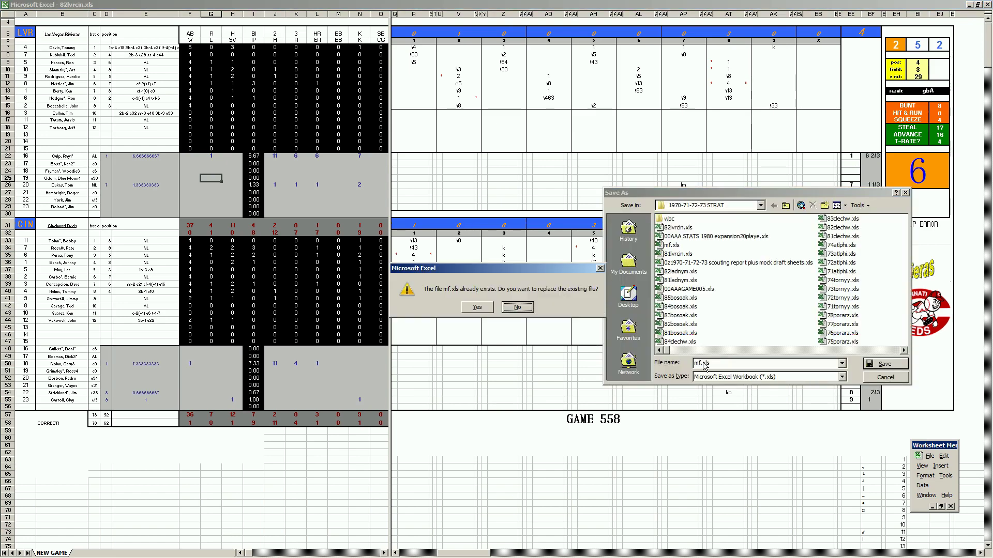
pyautogui.press('Return')
pyautogui.press('Return')
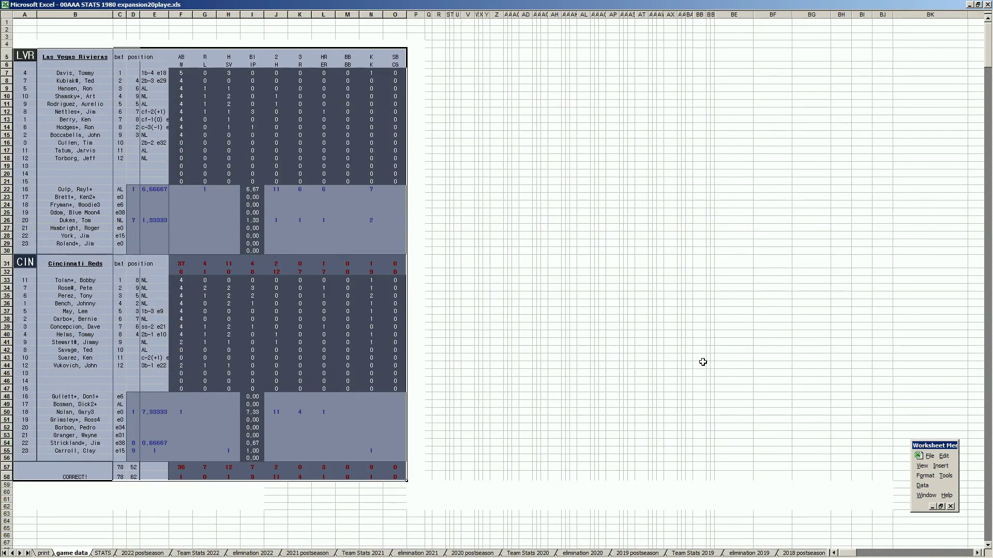
# Copy the Las Vegas Rivieras' work-area statistics in rows 683 to 705 of the STATS sheet into their Game 8 block at DA683.
pyautogui.click(981, 553)
pyautogui.click(980, 554)
pyautogui.moveTo(981, 554); pyautogui.dragTo(977, 554)
pyautogui.hotkey('ctrl', 'c')
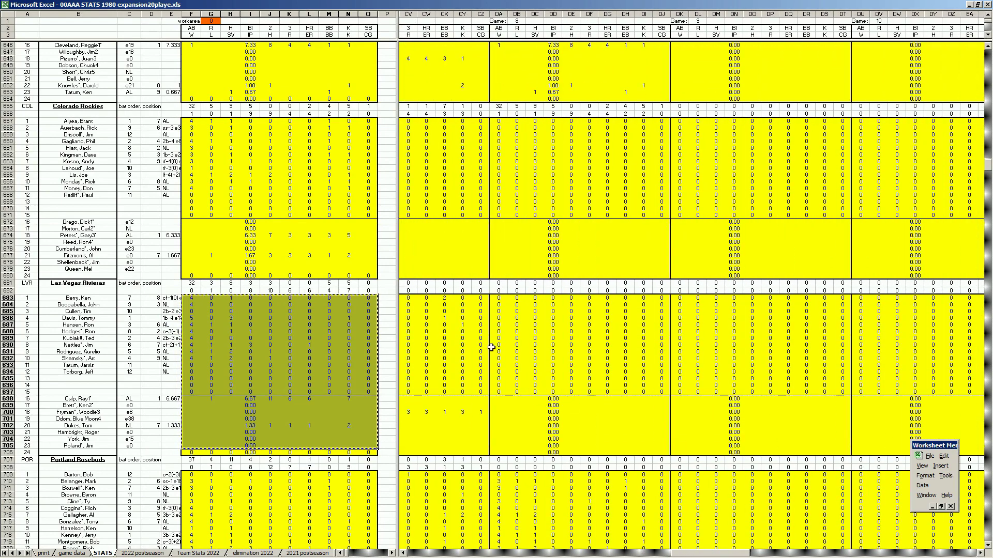
pyautogui.rightClick(498, 299)
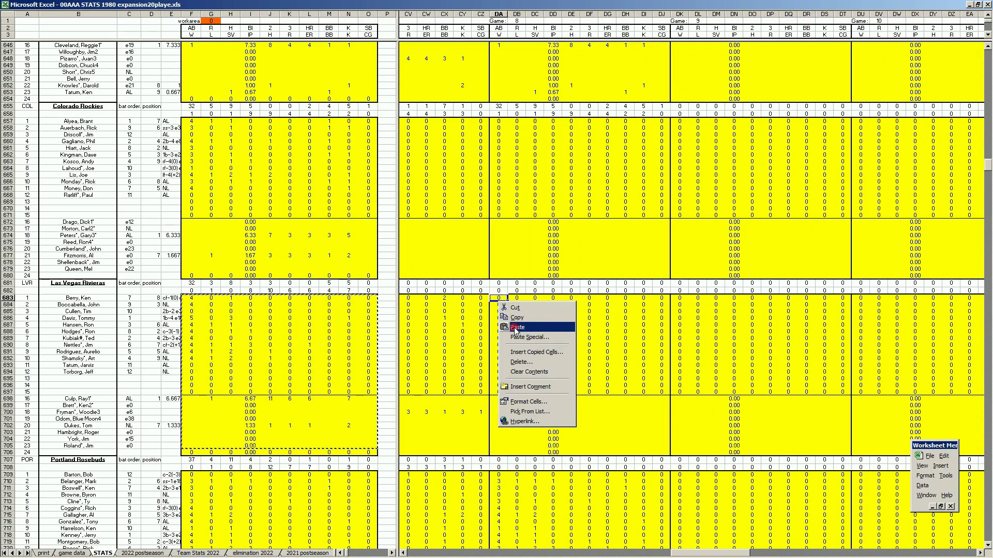
pyautogui.click(517, 327)
# Copy the Cincinnati Reds' work-area statistics in rows 553 to 575 into their Game 6 block at CG553.
pyautogui.click(350, 354)
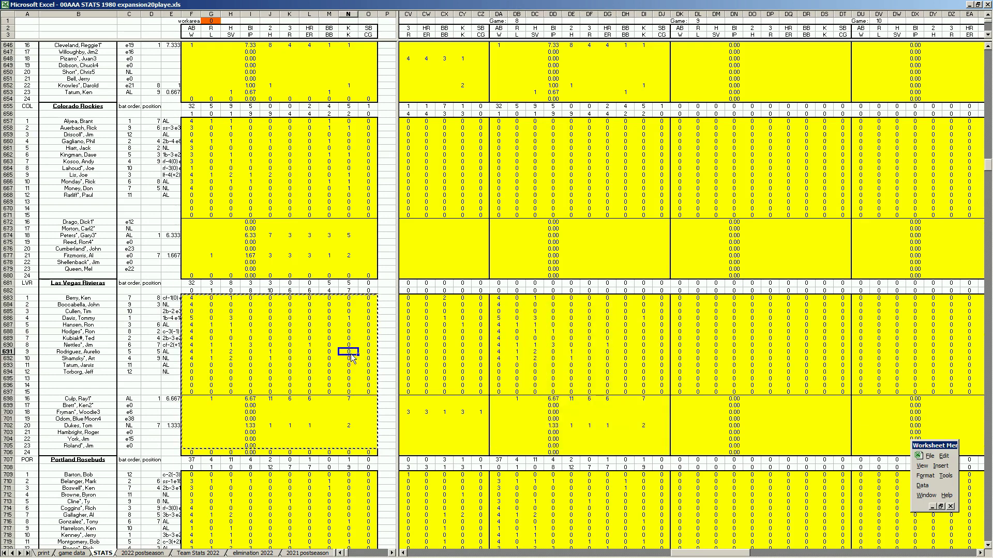
pyautogui.hotkey('ctrl', 'c')
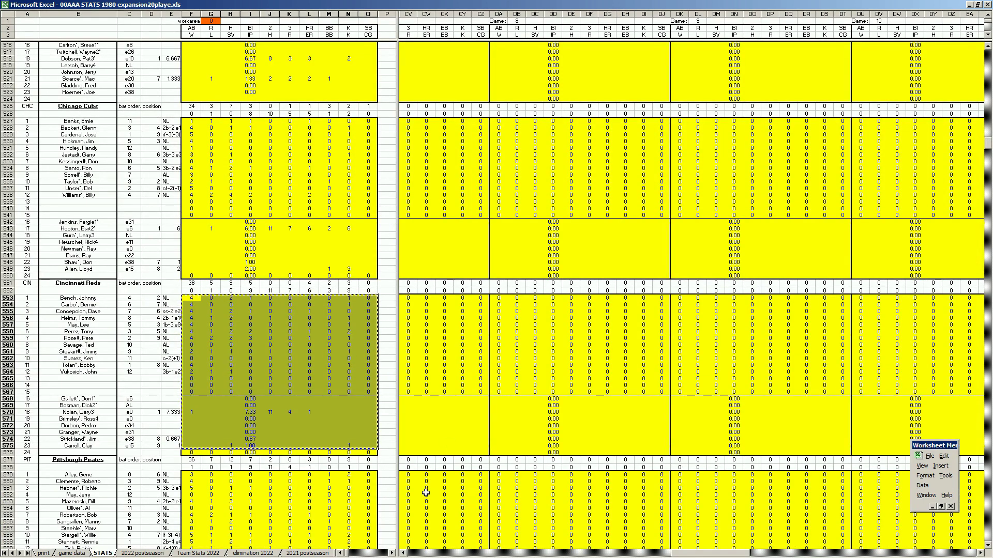
pyautogui.click(405, 553)
pyautogui.click(405, 553)
pyautogui.click(405, 553)
pyautogui.click(405, 554)
pyautogui.click(405, 553)
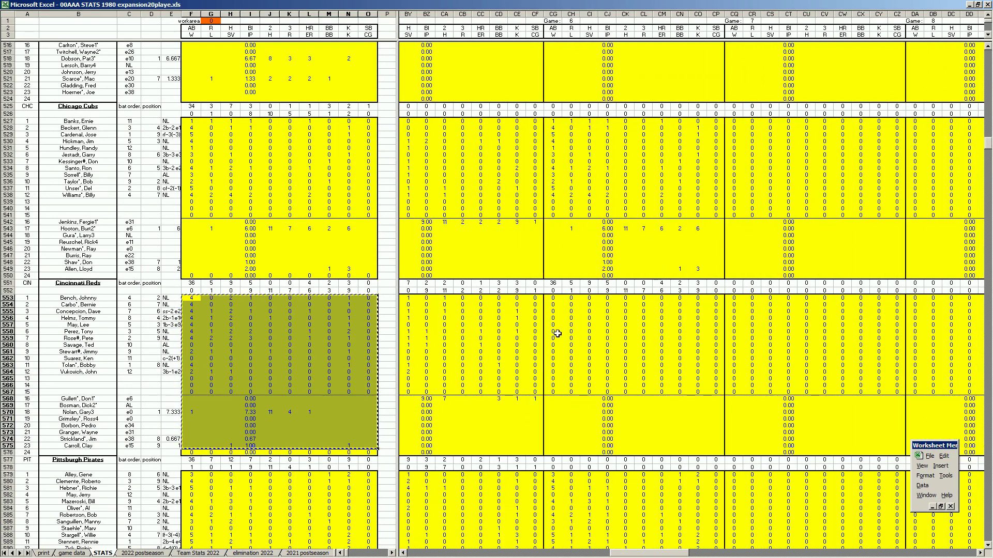
pyautogui.rightClick(553, 299)
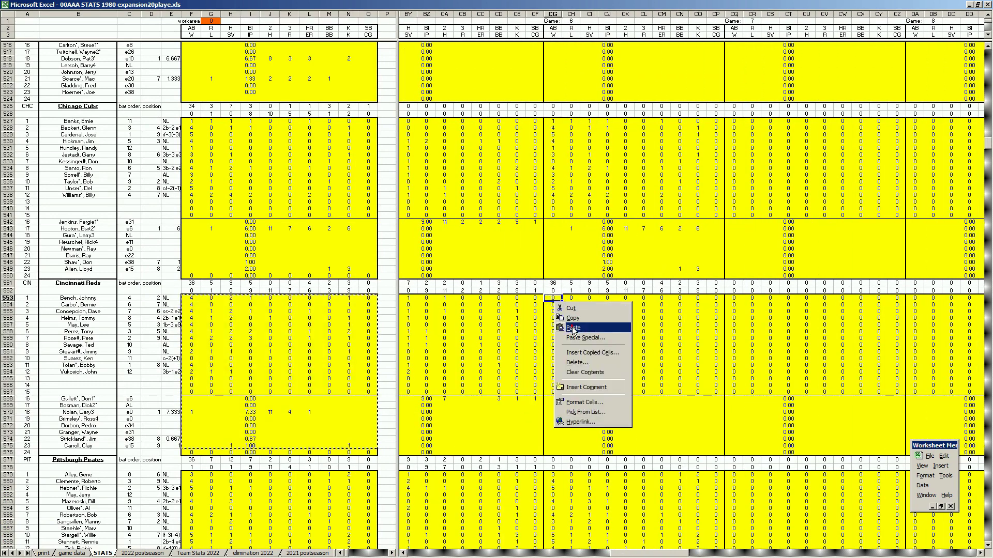
pyautogui.click(572, 327)
# Examine the TOTAL statistics of the Cincinnati Reds, Las Vegas Rivieras and Portland Rosebuds on the STATS sheet.
pyautogui.moveTo(635, 554); pyautogui.dragTo(848, 553)
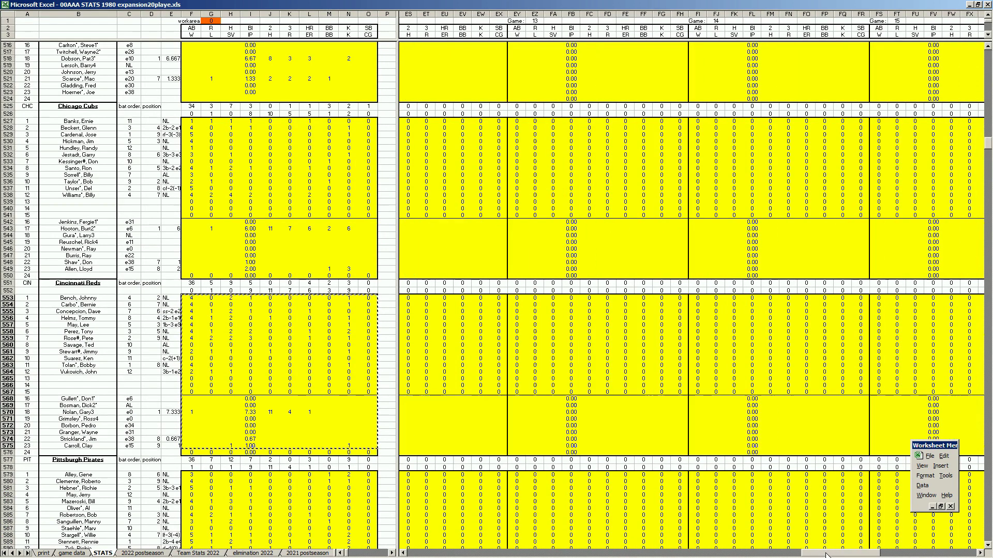
pyautogui.click(980, 554)
pyautogui.click(980, 553)
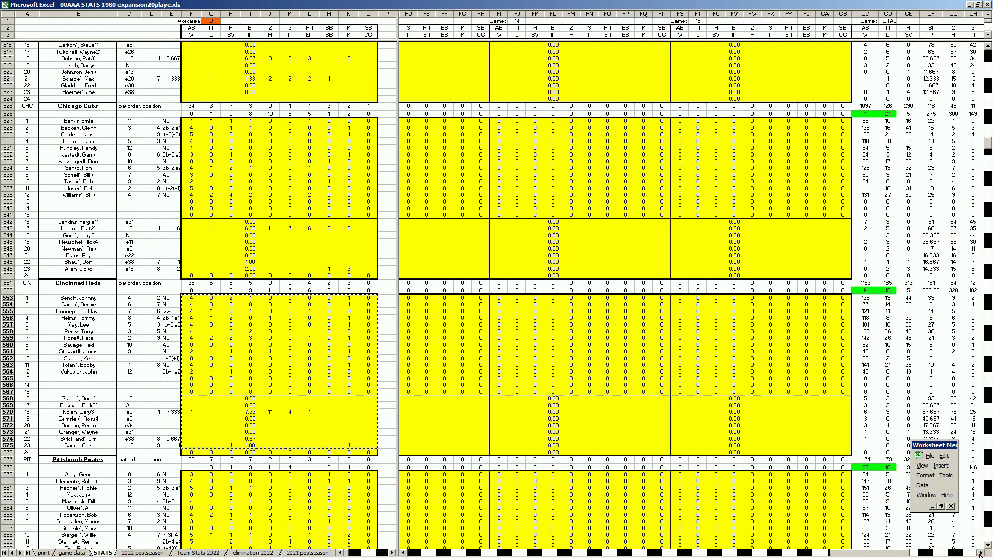
pyautogui.click(980, 554)
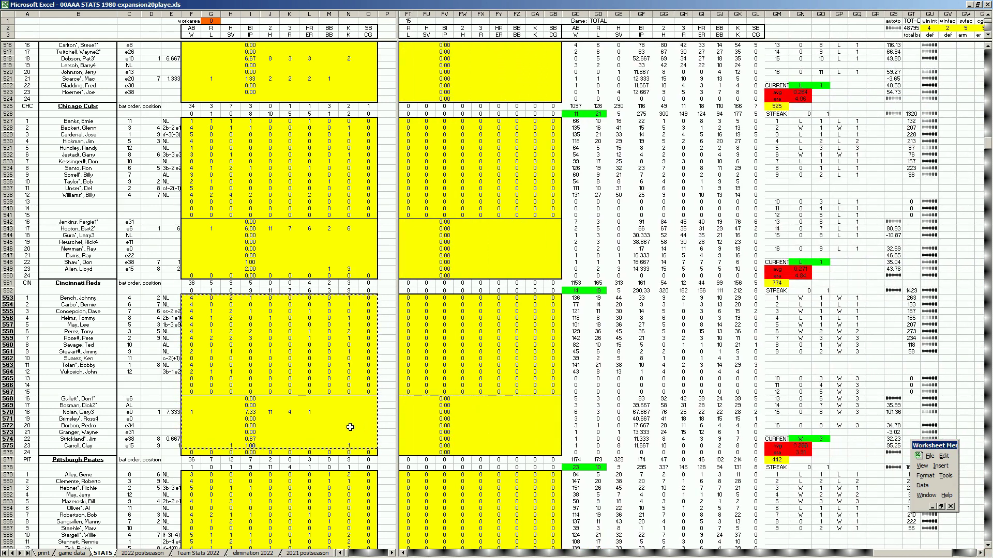
pyautogui.click(516, 425)
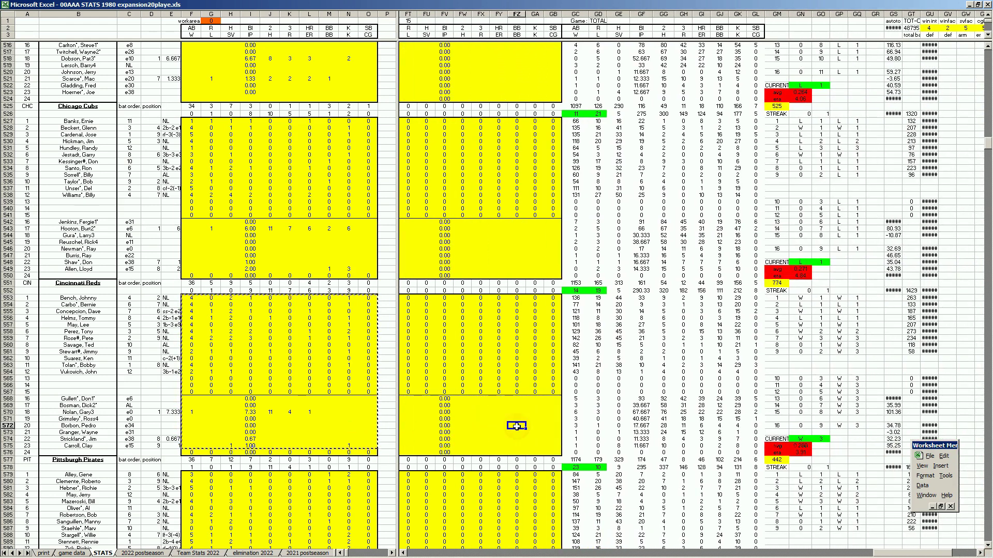
pyautogui.scroll(-1, 517, 429)
pyautogui.scroll(-1, 517, 429)
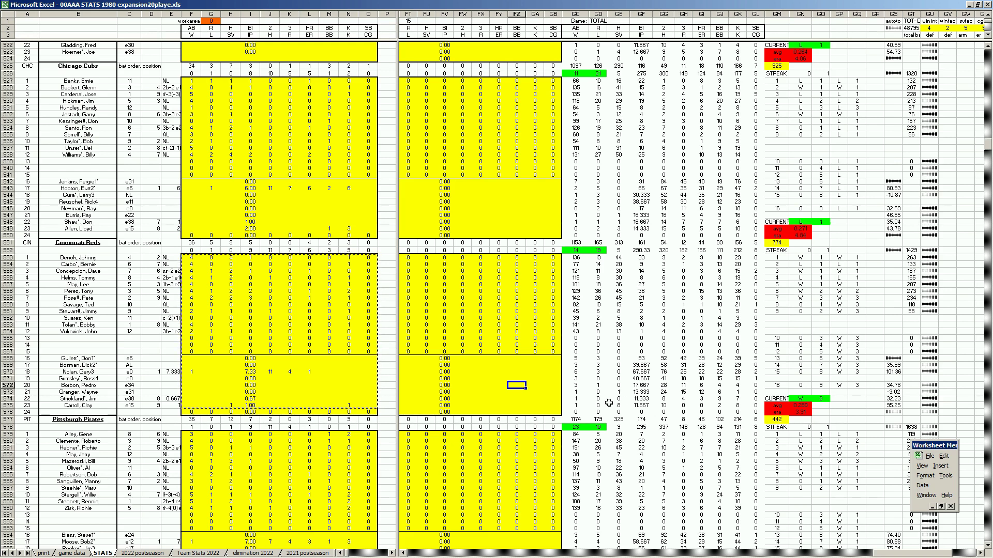
pyautogui.click(536, 394)
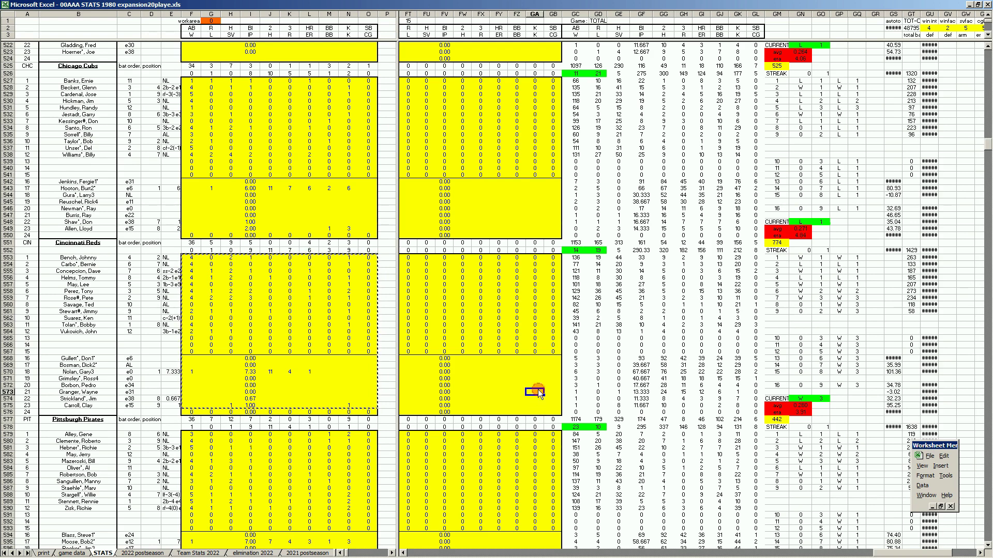
pyautogui.click(701, 292)
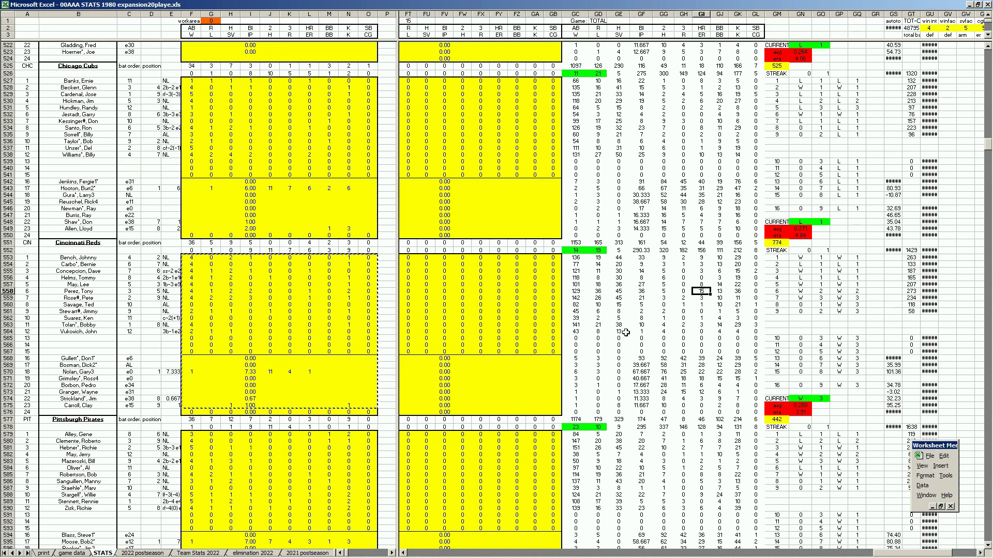
pyautogui.click(531, 384)
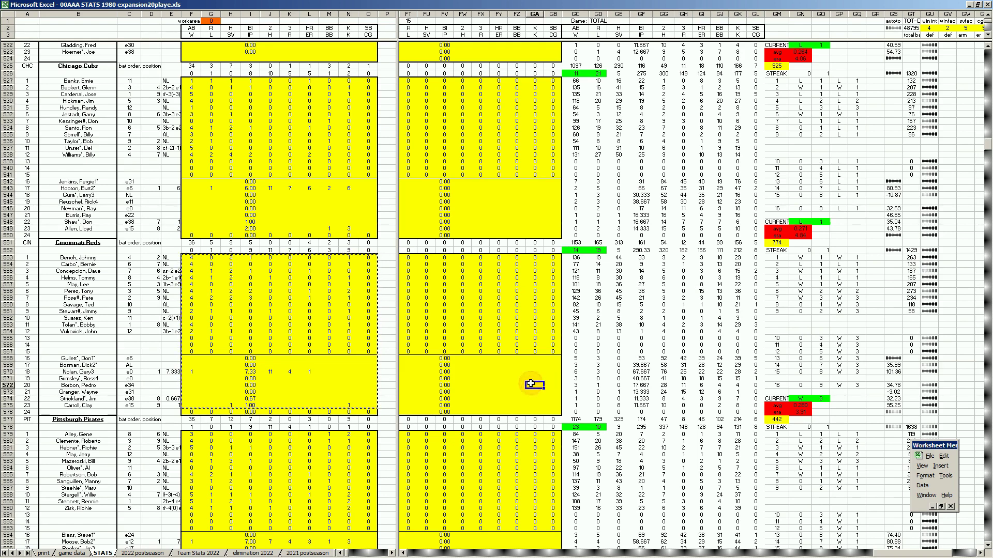
pyautogui.press('pagedown')
pyautogui.press('pagedown')
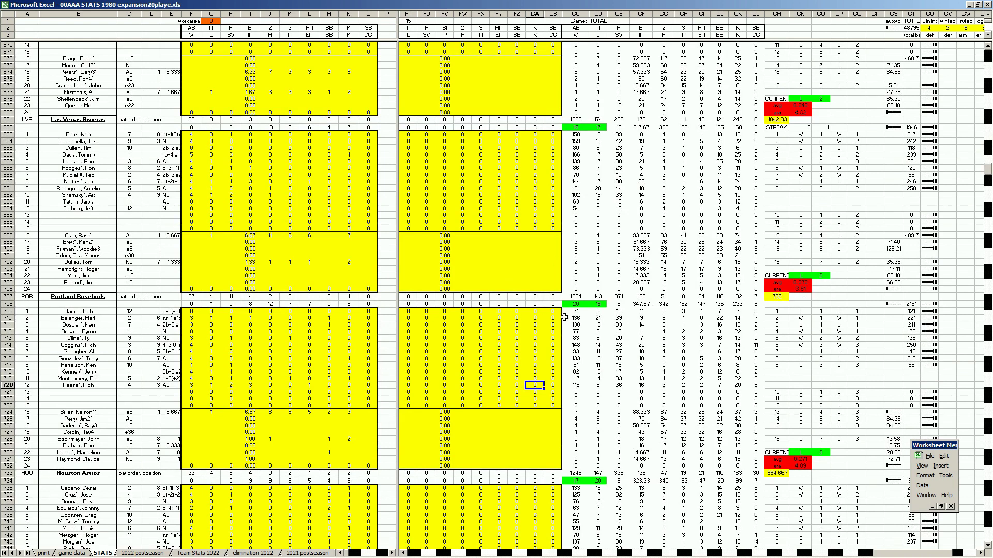
pyautogui.click(600, 297)
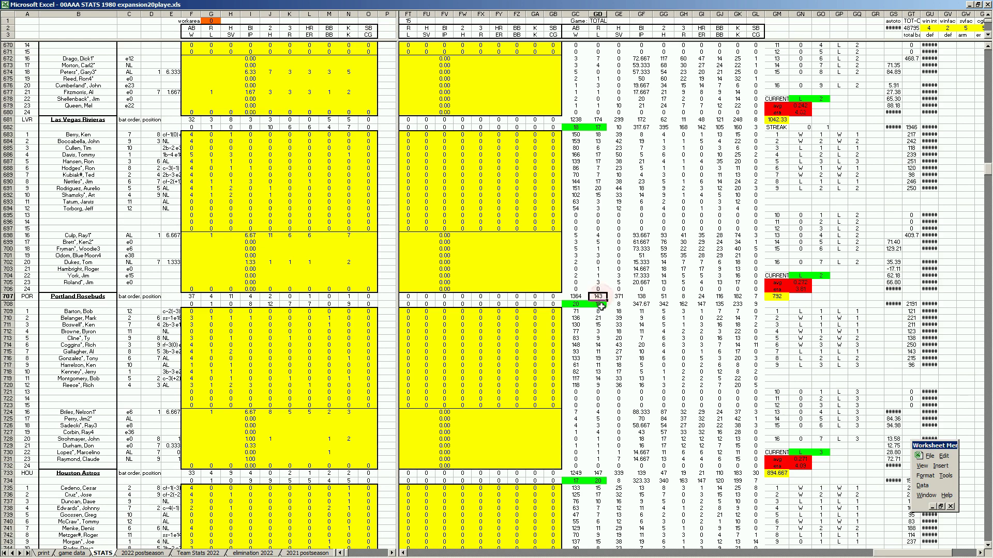
pyautogui.click(683, 304)
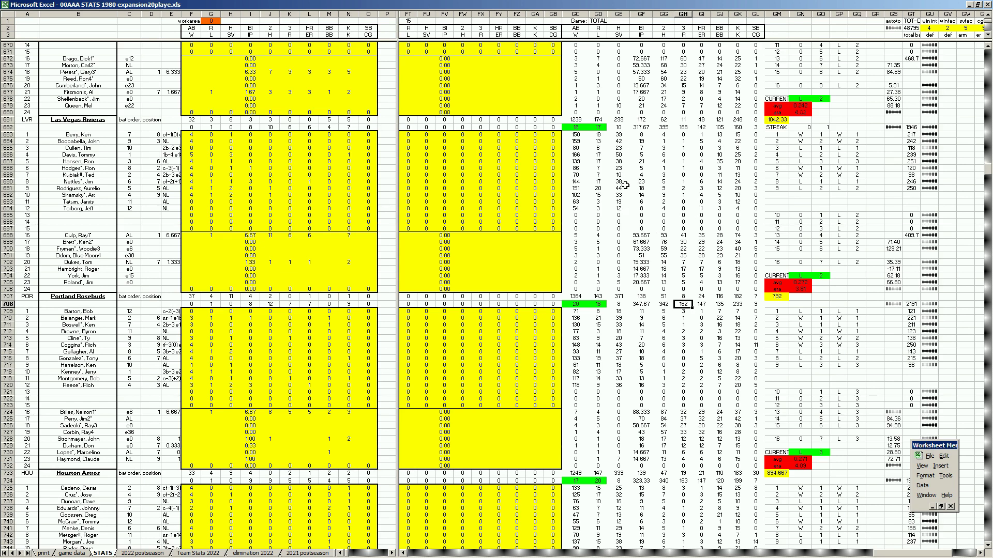
# Calculate the batting average of the Rivieras' player in row 691 in cell GA702 and undo the entry.
pyautogui.click(621, 190)
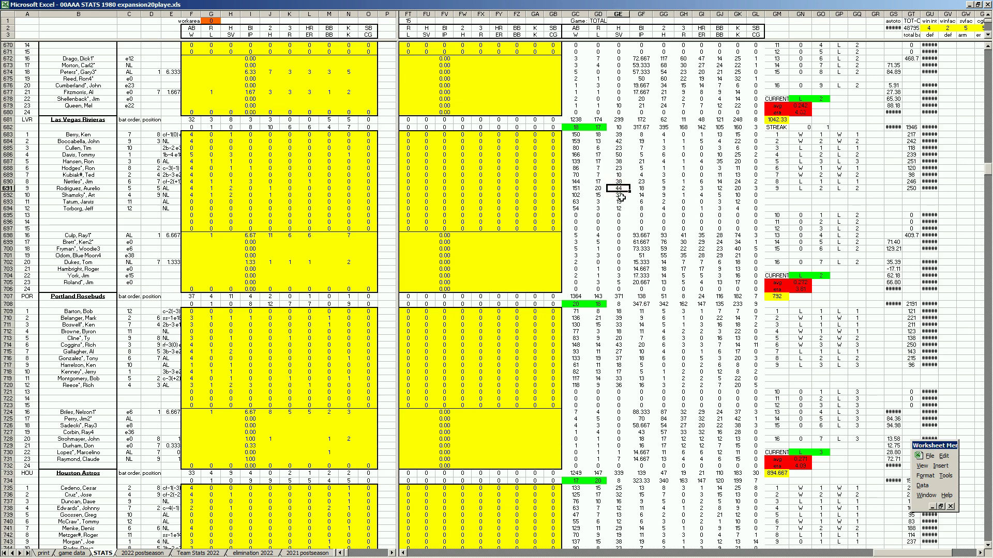
pyautogui.click(530, 263)
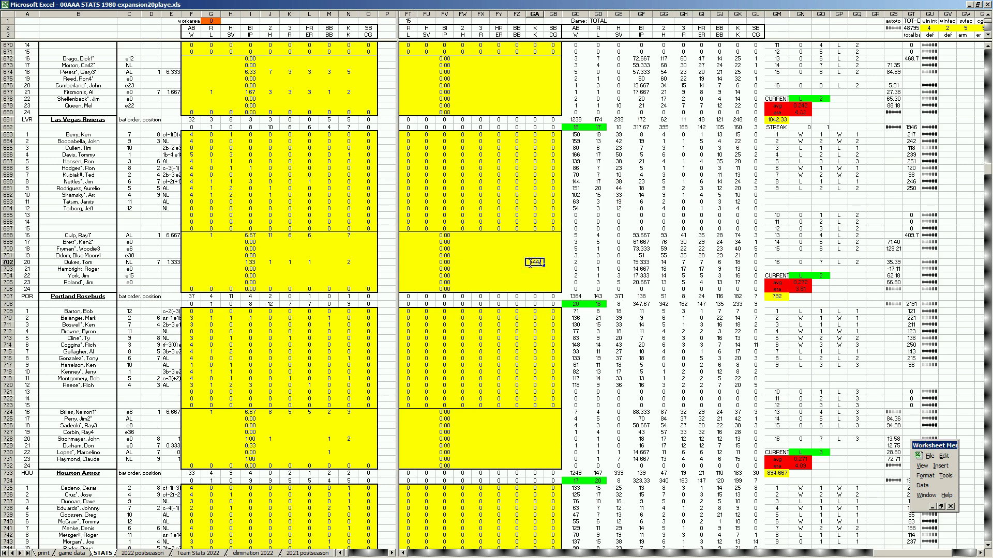
pyautogui.press('Return')
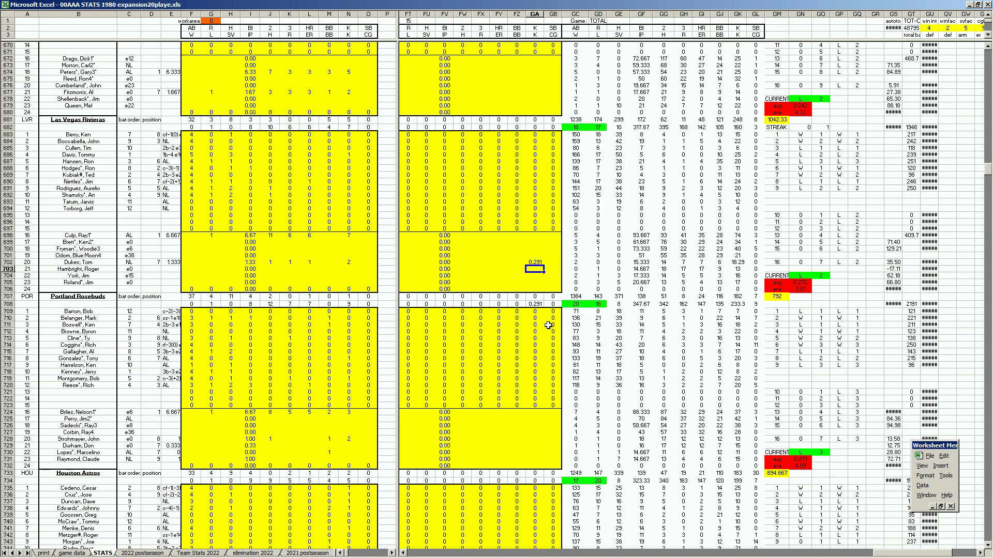
pyautogui.hotkey('ctrl', 'z')
# Check the league totals below the team statistics and save the statistics workbook.
pyautogui.click(516, 276)
pyautogui.press('pagedown')
pyautogui.press('pagedown')
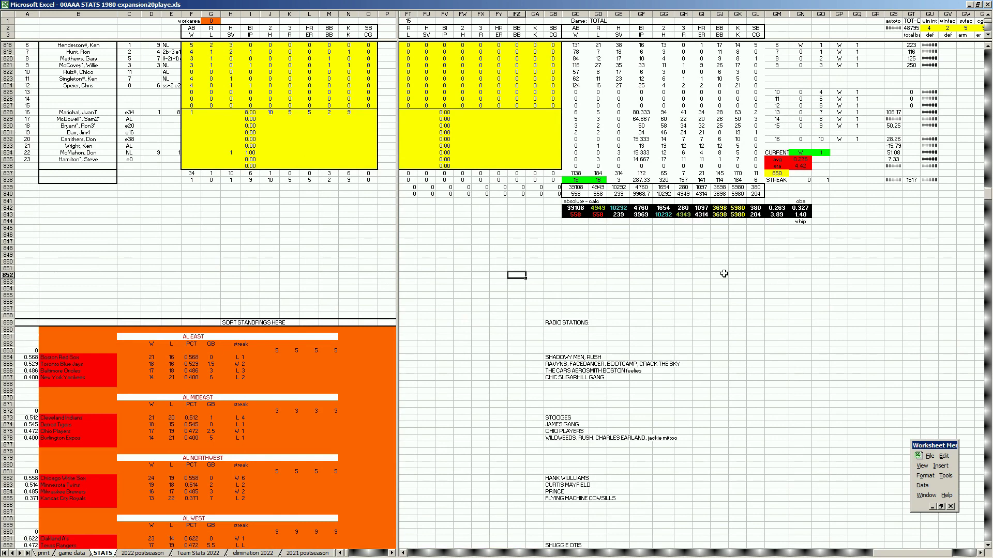
pyautogui.click(929, 456)
pyautogui.click(938, 435)
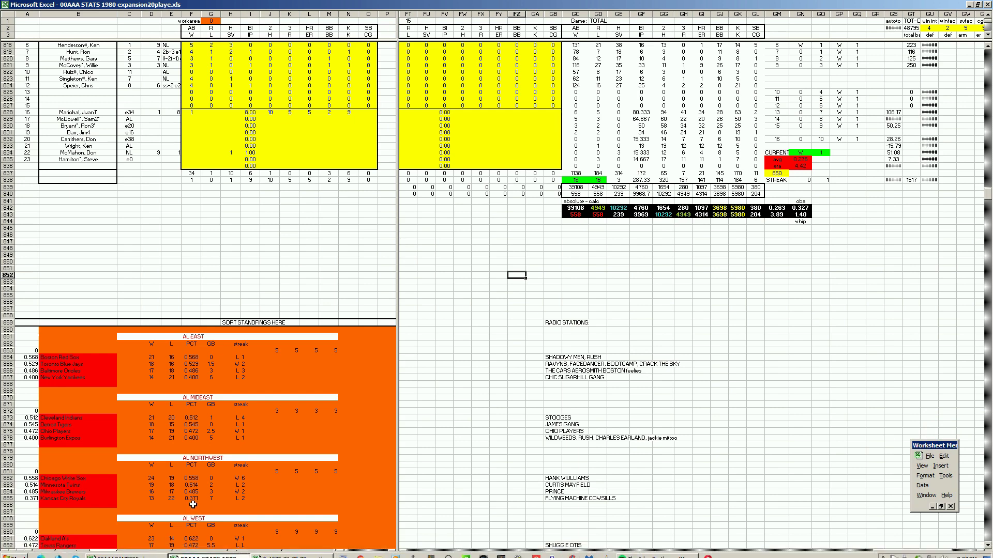
# Enter CIN 2-0 as the result of the LVR at CIN top-seed series in the 2022 postseason sheet.
pyautogui.click(142, 553)
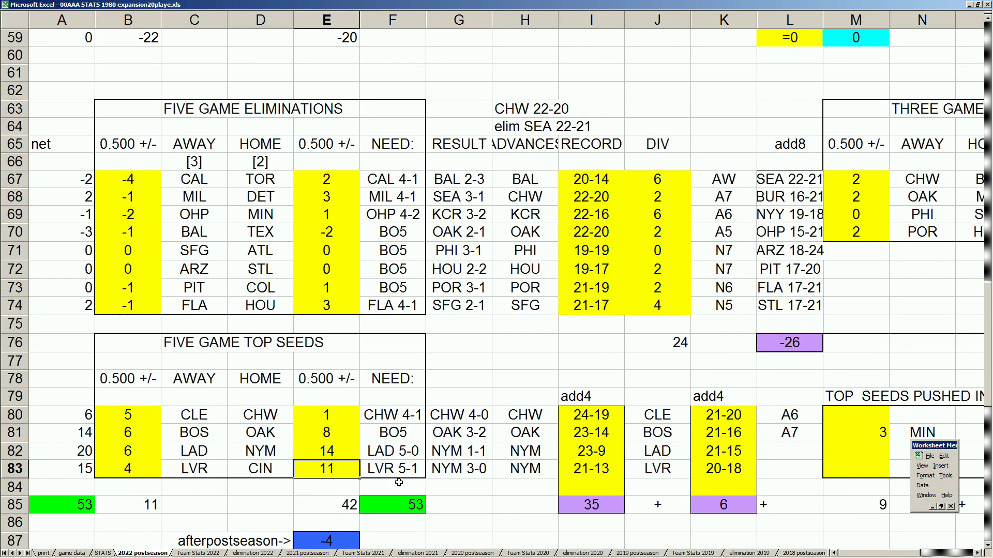
pyautogui.click(442, 469)
pyautogui.write('CIN 2-0')
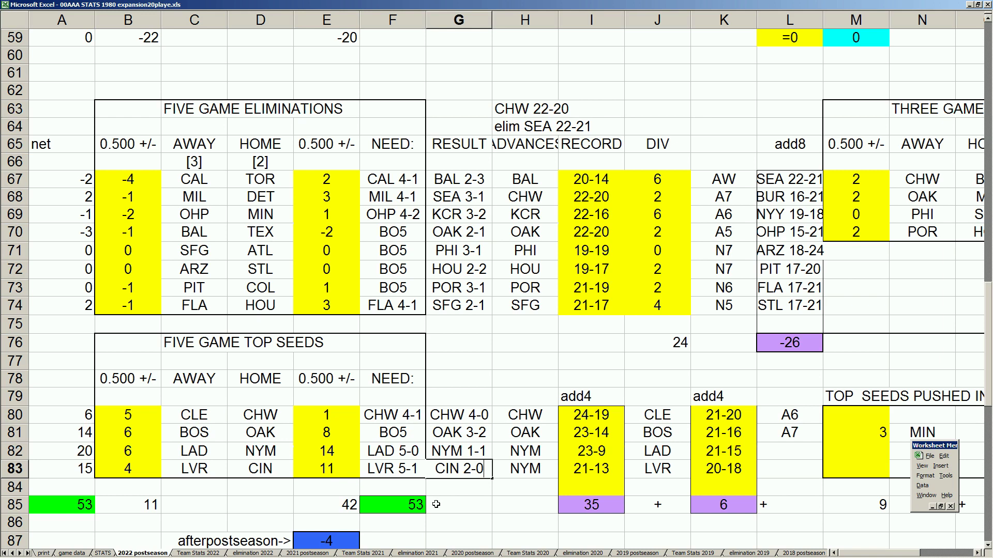
# Enter CIN as the advancing team and 23-10 as its record in the LVR at CIN top-seed row.
pyautogui.press('Tab')
pyautogui.write('CIN')
pyautogui.press('Tab')
pyautogui.write('23-10')
pyautogui.press('Tab')
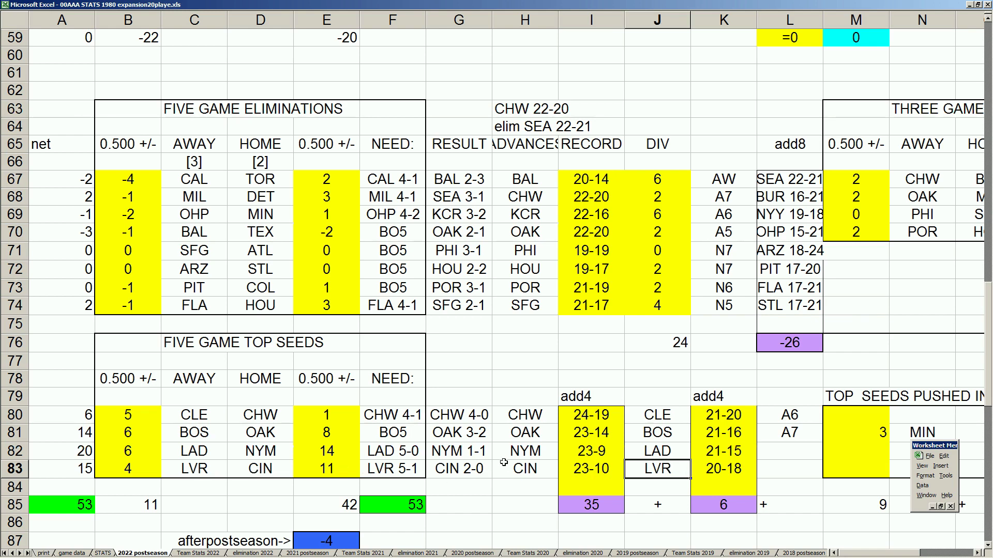
# Check the Las Vegas Rivieras' record in the top-seed table against the NL Mountain standings on the print sheet.
pyautogui.click(727, 472)
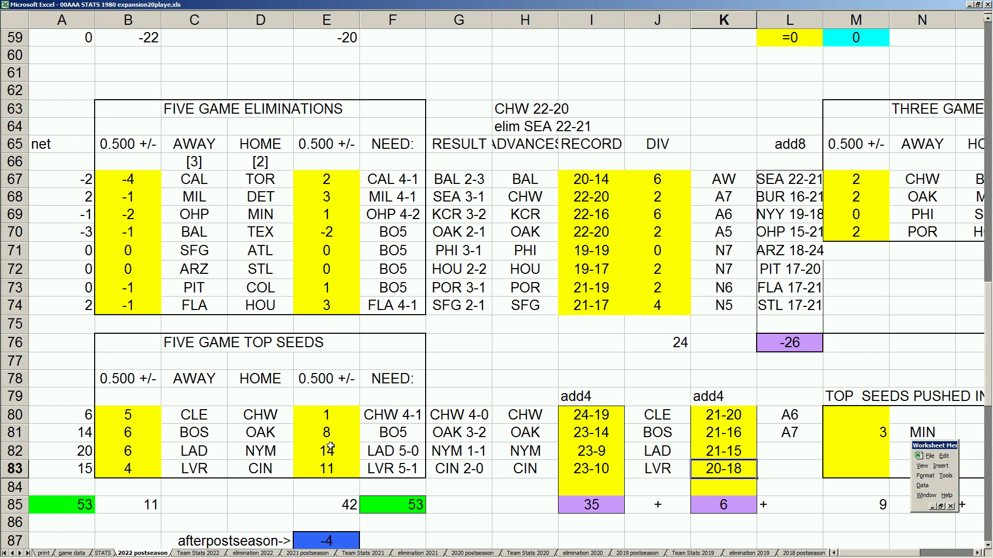
pyautogui.click(45, 553)
pyautogui.click(192, 494)
pyautogui.scroll(-3, 191, 492)
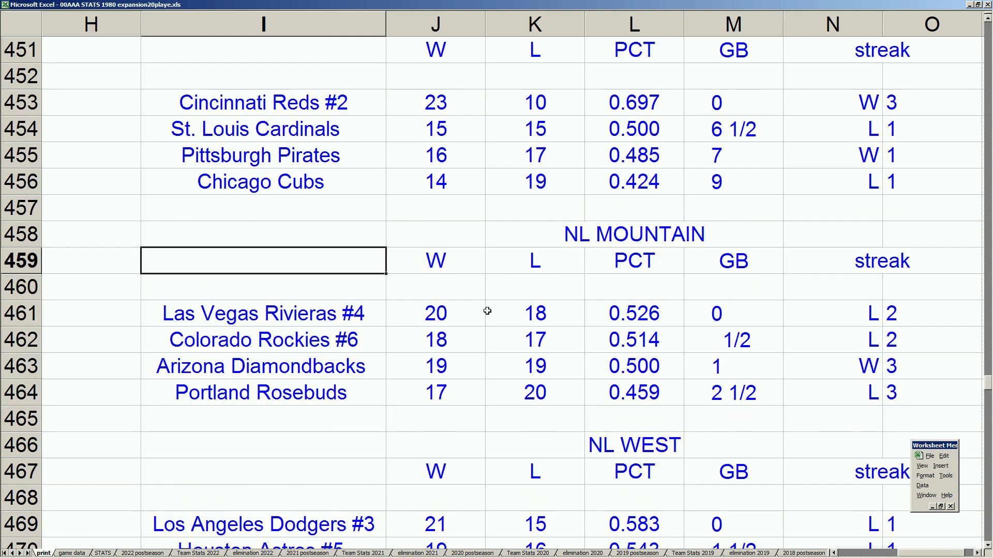
pyautogui.click(141, 553)
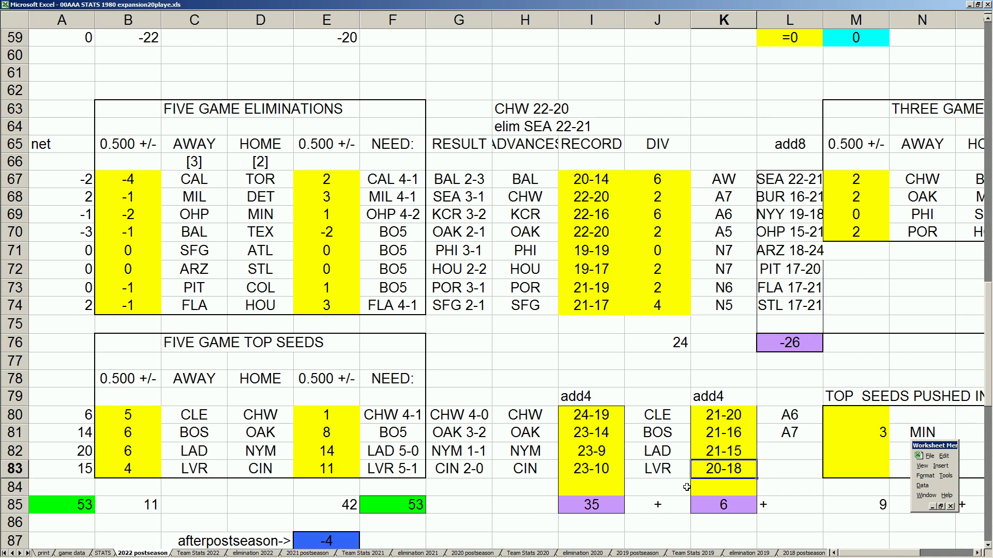
# Examine the WILDCARD 2-2-1 table below the top seeds, following the SFG at LVR row to its result.
pyautogui.click(675, 470)
pyautogui.press('Down')
pyautogui.press('Down')
pyautogui.press('Down')
pyautogui.press('Down')
pyautogui.press('Down')
pyautogui.press('Down')
pyautogui.press('Down')
pyautogui.press('Down')
pyautogui.press('Down')
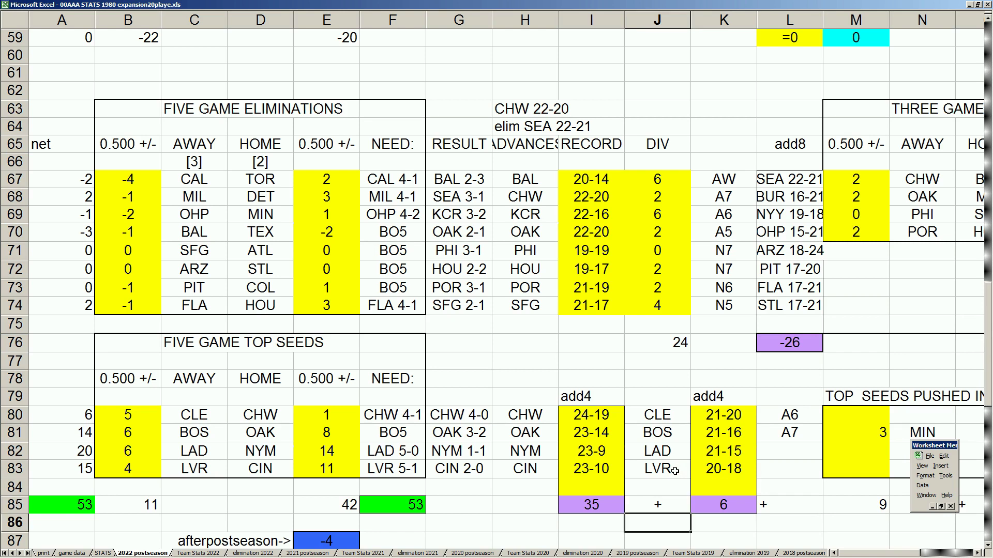
pyautogui.press('Down')
pyautogui.press('Down')
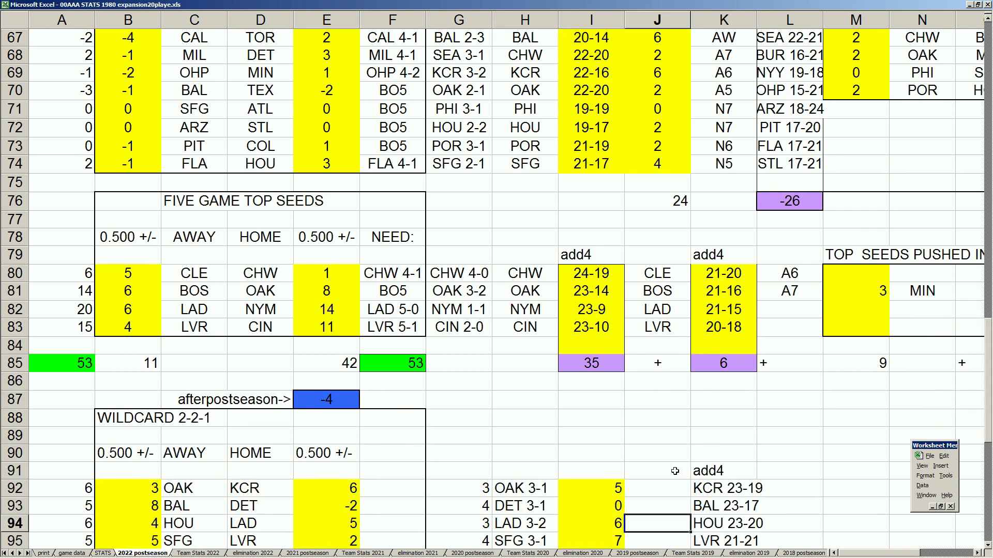
pyautogui.press('Down')
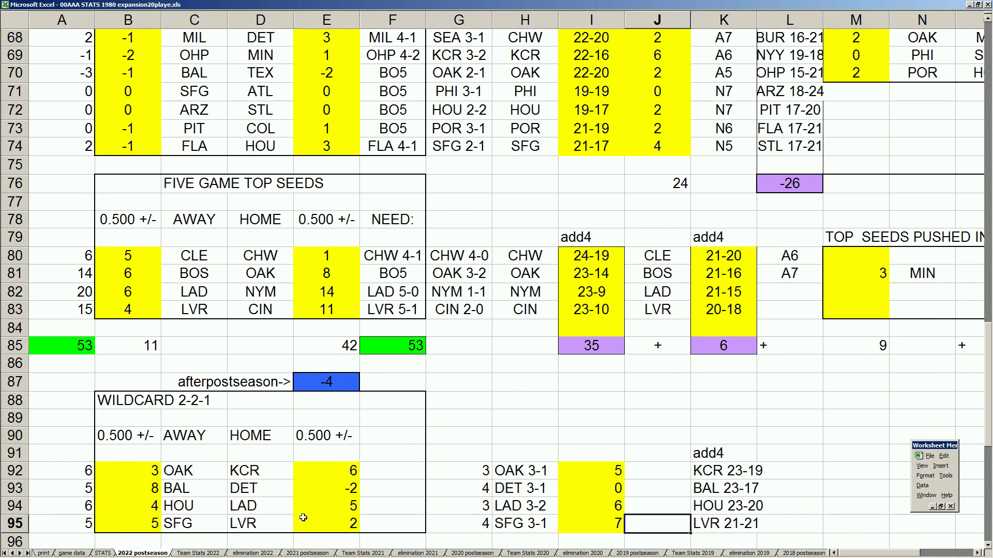
pyautogui.click(187, 524)
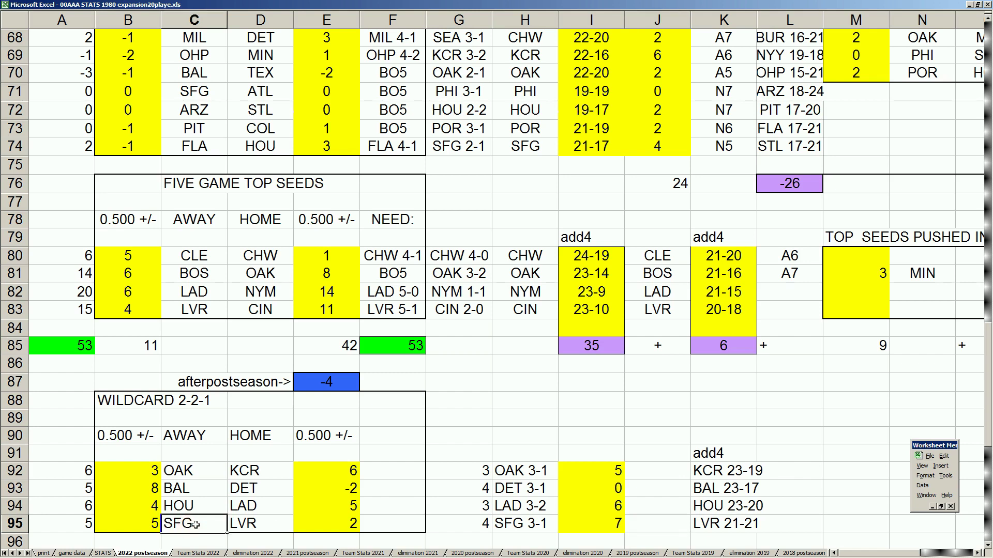
pyautogui.press('Right')
pyautogui.press('Right')
pyautogui.press('Right')
pyautogui.press('Right')
pyautogui.press('Right')
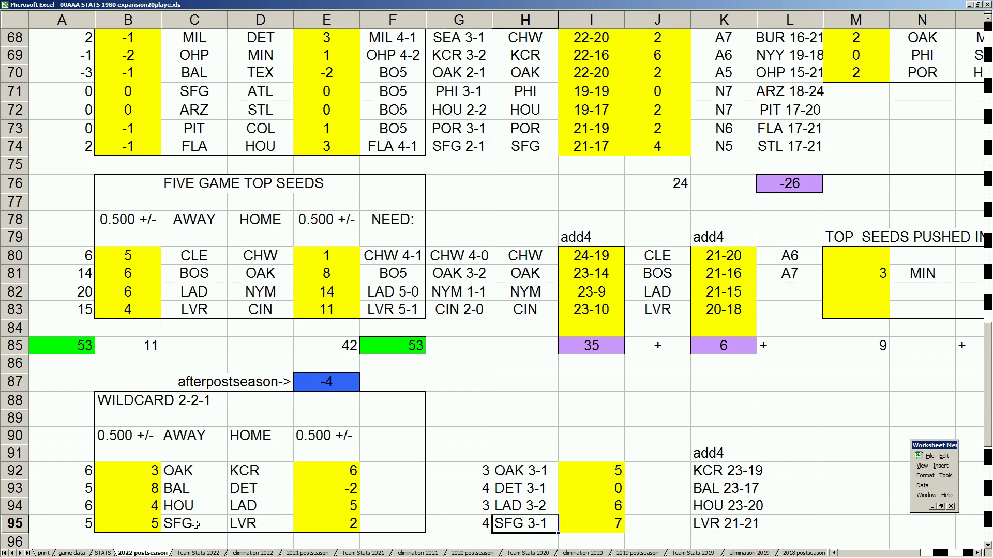
# Review the five-game top-seed series again, including the LVR record and the home team of the BOS at OAK series.
pyautogui.press('Left')
pyautogui.press('Left')
pyautogui.press('Left')
pyautogui.press('Left')
pyautogui.press('Up')
pyautogui.press('Up')
pyautogui.press('Up')
pyautogui.press('Up')
pyautogui.press('Up')
pyautogui.press('Up')
pyautogui.press('Up')
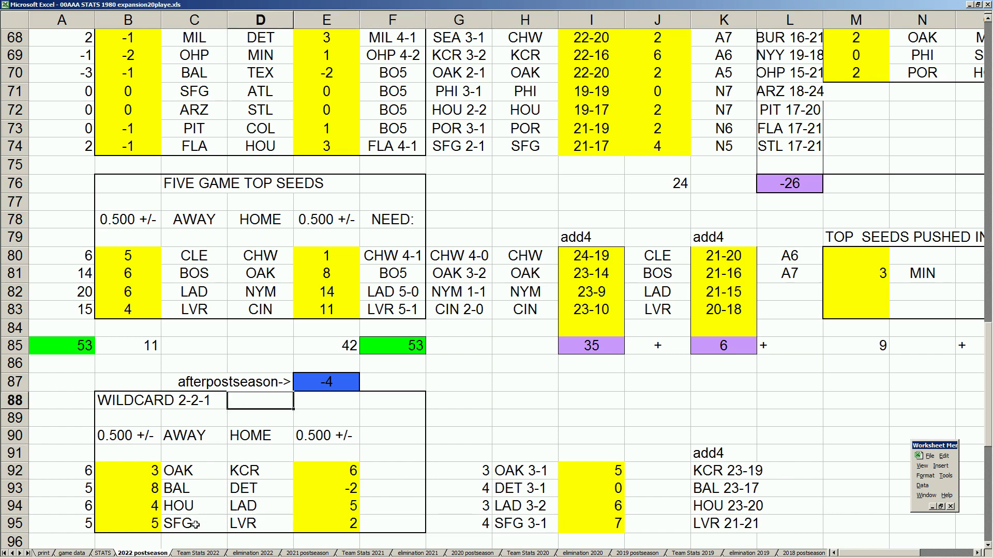
pyautogui.scroll(3, 195, 523)
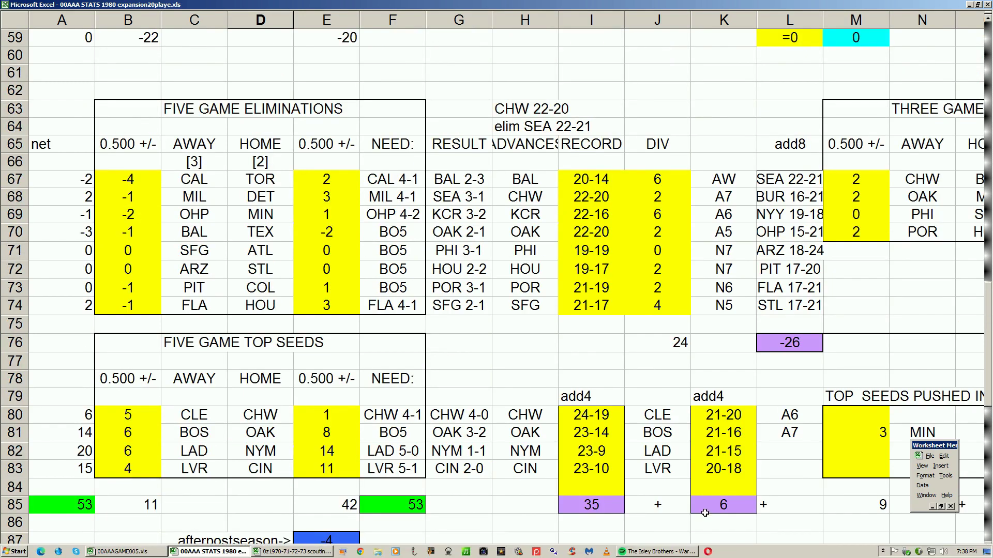
pyautogui.click(716, 469)
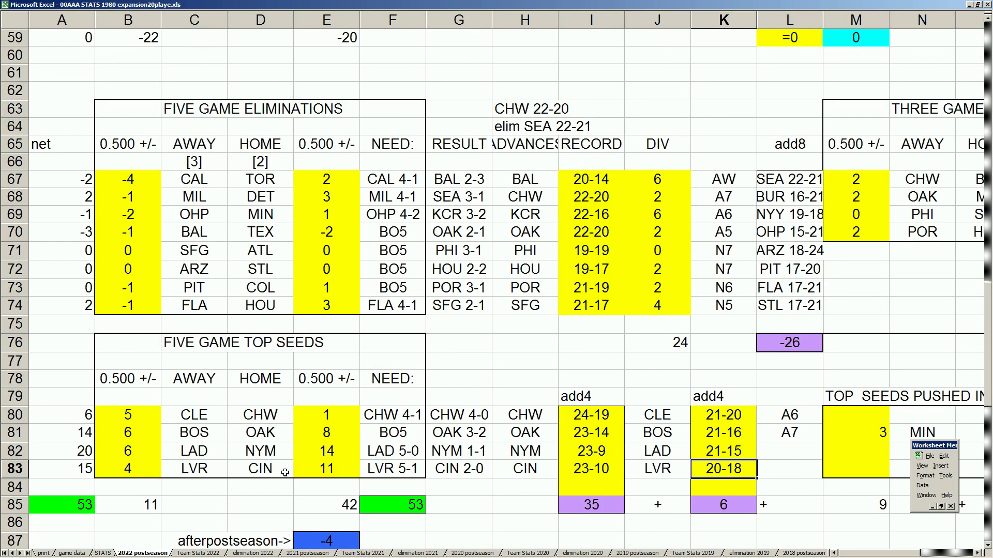
pyautogui.click(236, 432)
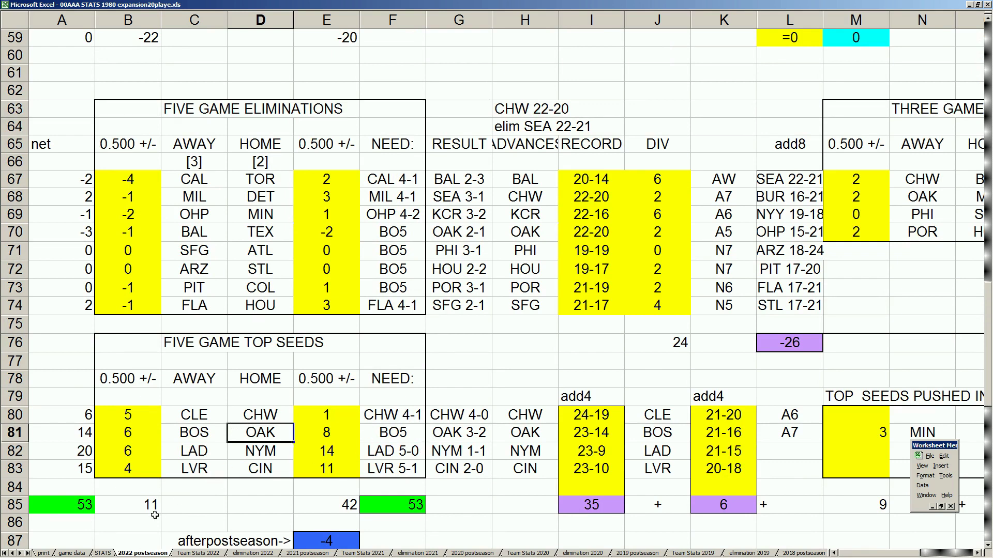
# Examine the seed numbers of the NL teams in the standings on the print sheet, including the Las Vegas Rivieras.
pyautogui.moveTo(48, 556)
pyautogui.click(45, 554)
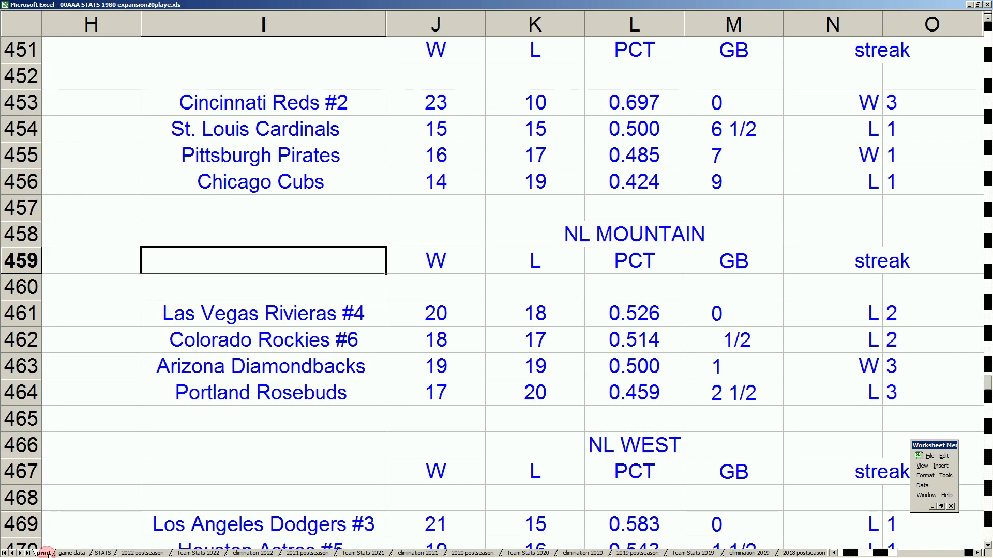
pyautogui.click(290, 365)
pyautogui.scroll(3, 291, 364)
pyautogui.click(333, 341)
pyautogui.scroll(-5, 334, 367)
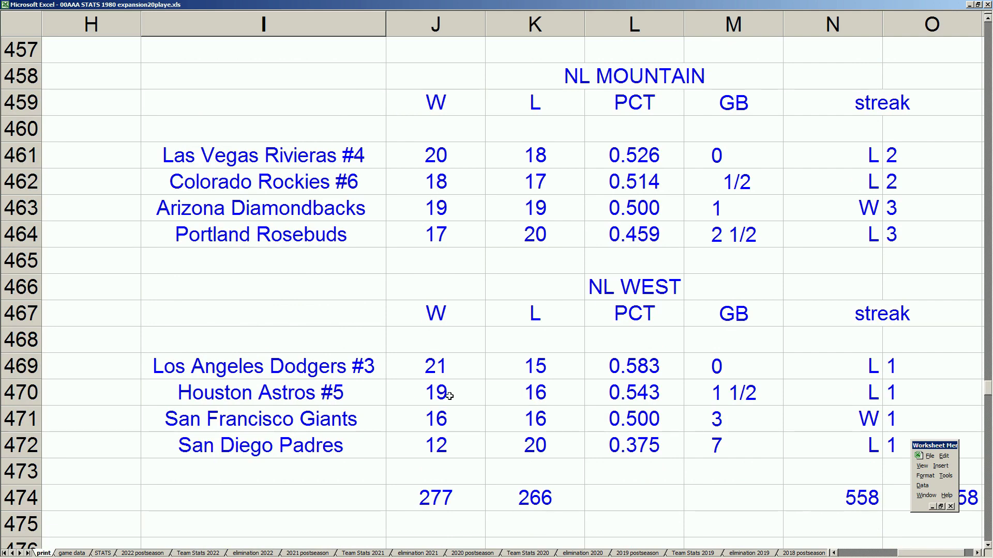
pyautogui.click(369, 155)
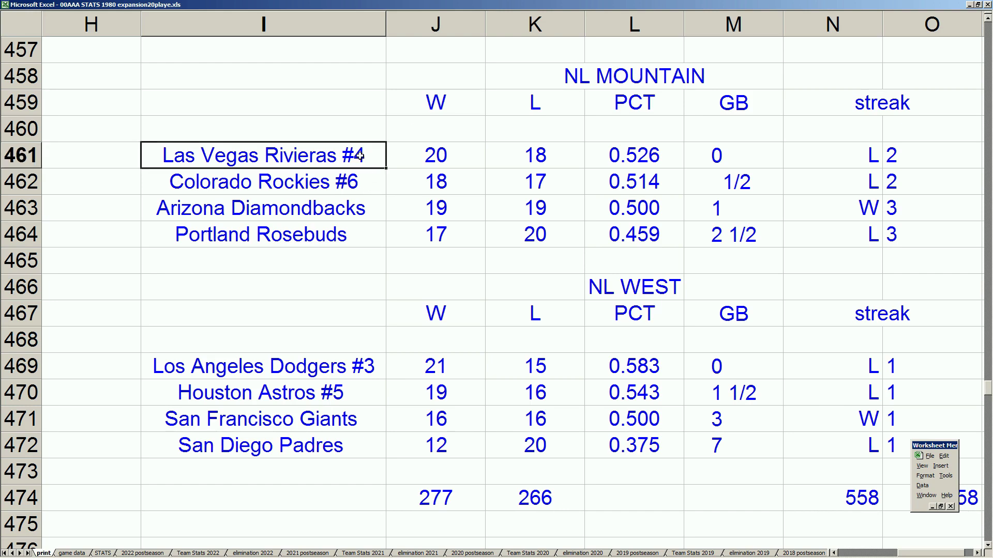
# Examine the AL standings for the seeds of the Oakland A's, Boston Red Sox and Toronto Blue Jays.
pyautogui.press('Home')
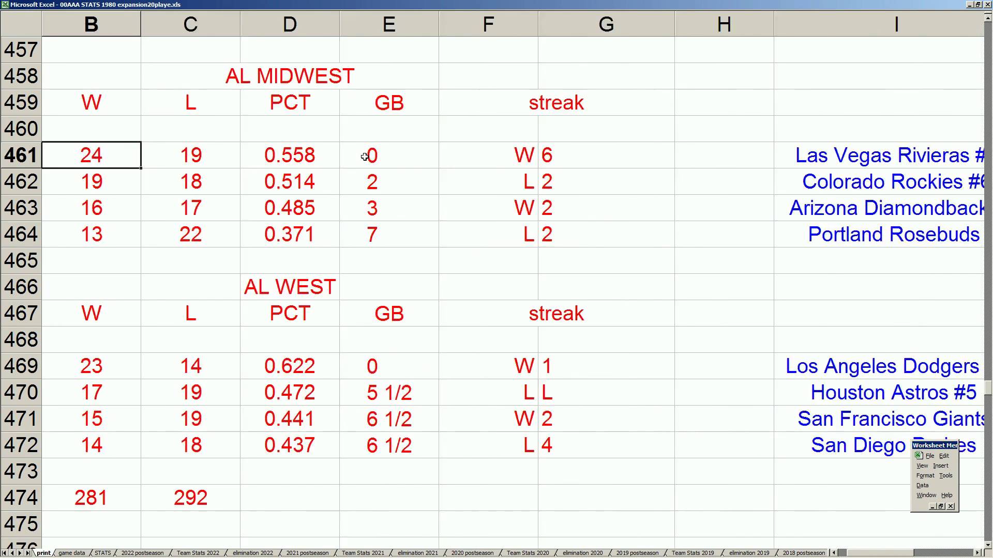
pyautogui.scroll(-2, 250, 262)
pyautogui.scroll(2, 248, 261)
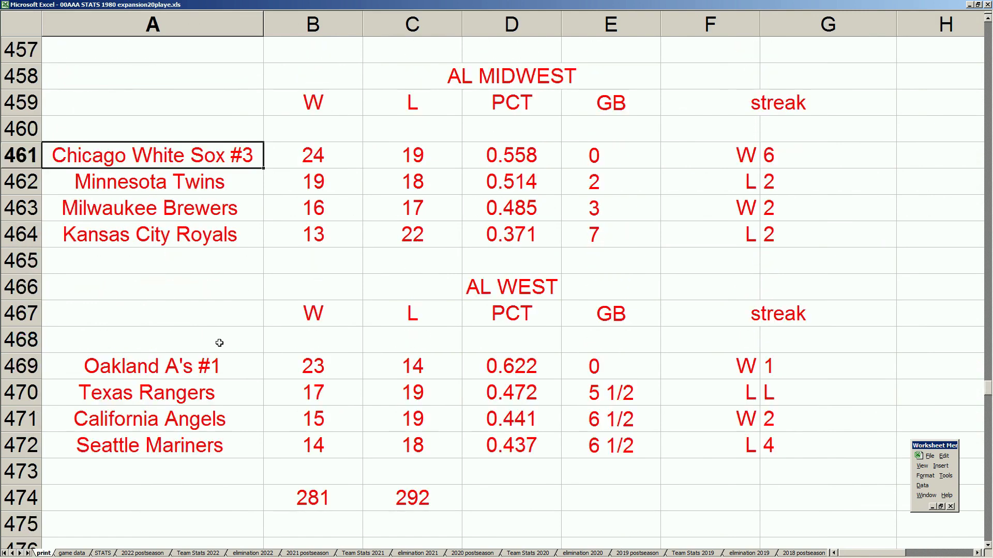
pyautogui.click(216, 371)
pyautogui.scroll(6, 215, 371)
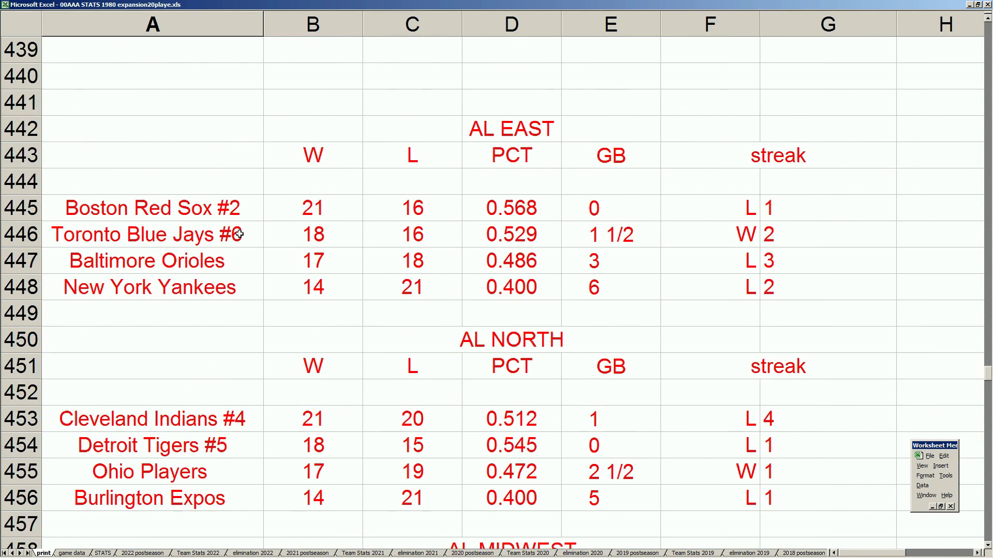
pyautogui.click(243, 207)
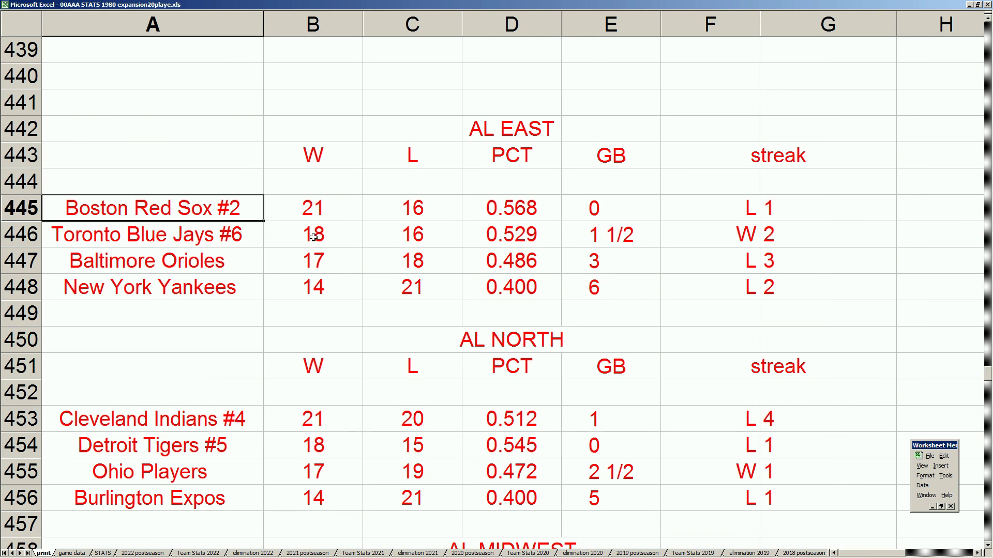
pyautogui.click(245, 235)
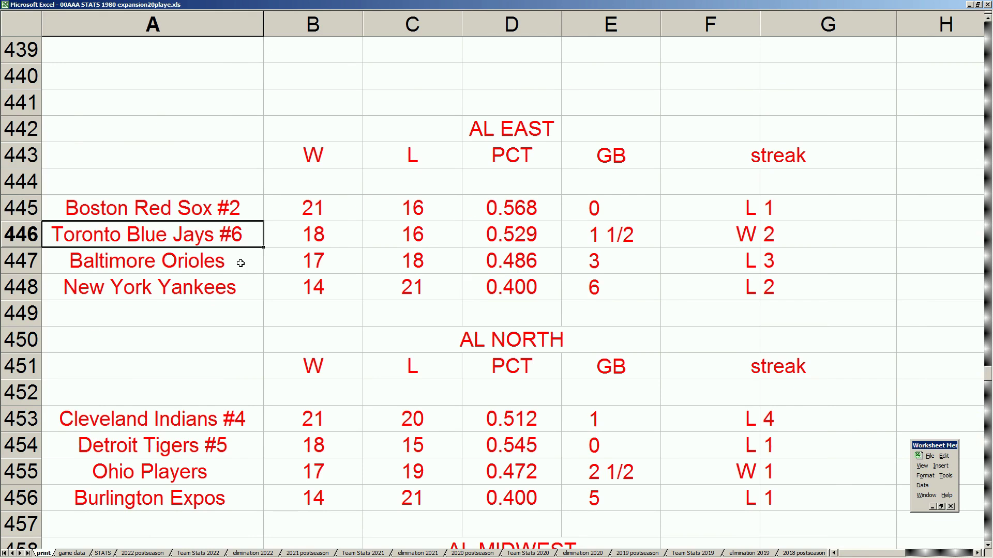
# Compare the Chicago White Sox, Minnesota Twins and Milwaukee Brewers in the AL Midwest standings.
pyautogui.scroll(-4, 240, 264)
pyautogui.click(247, 321)
pyautogui.click(237, 345)
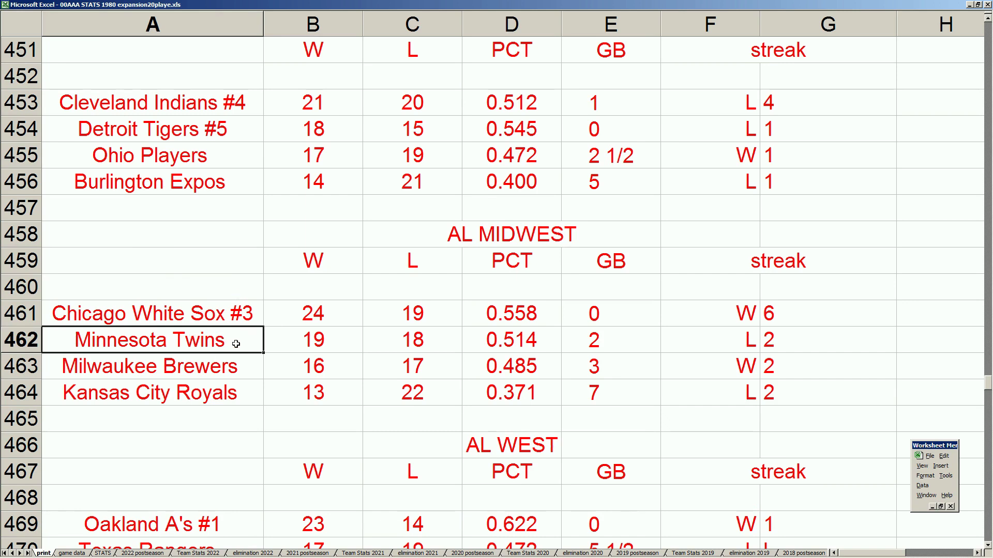
pyautogui.click(230, 367)
pyautogui.click(238, 335)
pyautogui.click(247, 318)
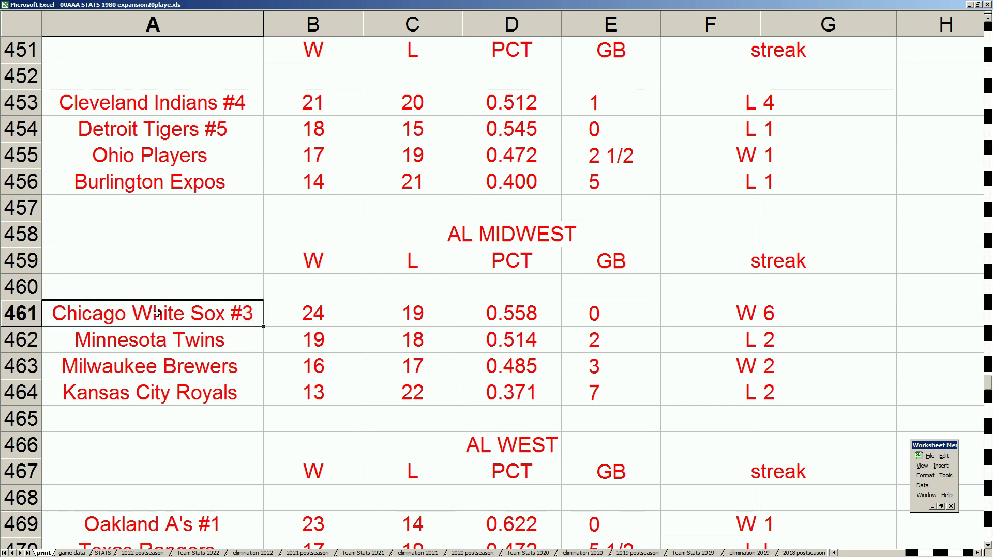
# Compare the Cleveland Indians and Detroit Tigers in the AL North, including games behind, and check the Oakland A's in the AL West.
pyautogui.scroll(3, 157, 314)
pyautogui.click(229, 344)
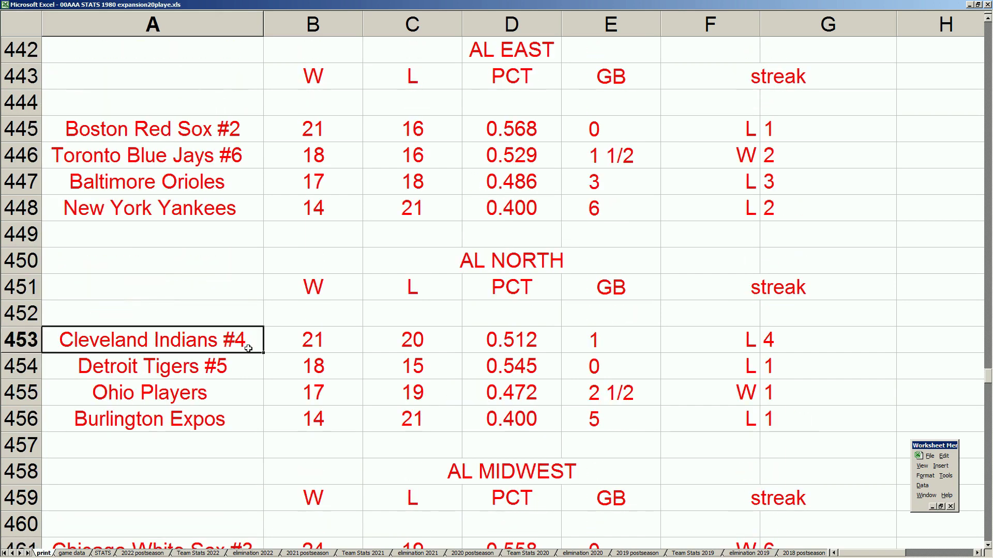
pyautogui.click(216, 369)
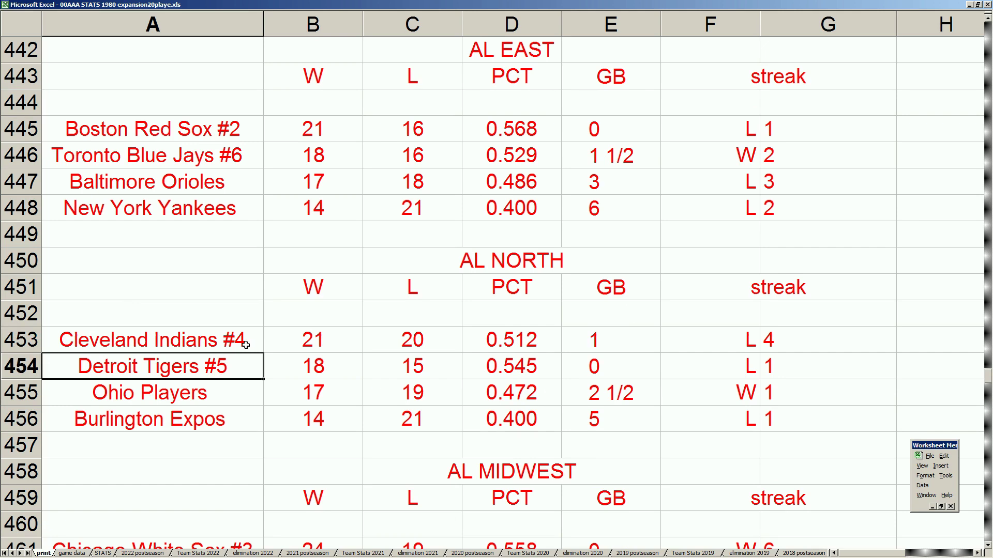
pyautogui.click(243, 340)
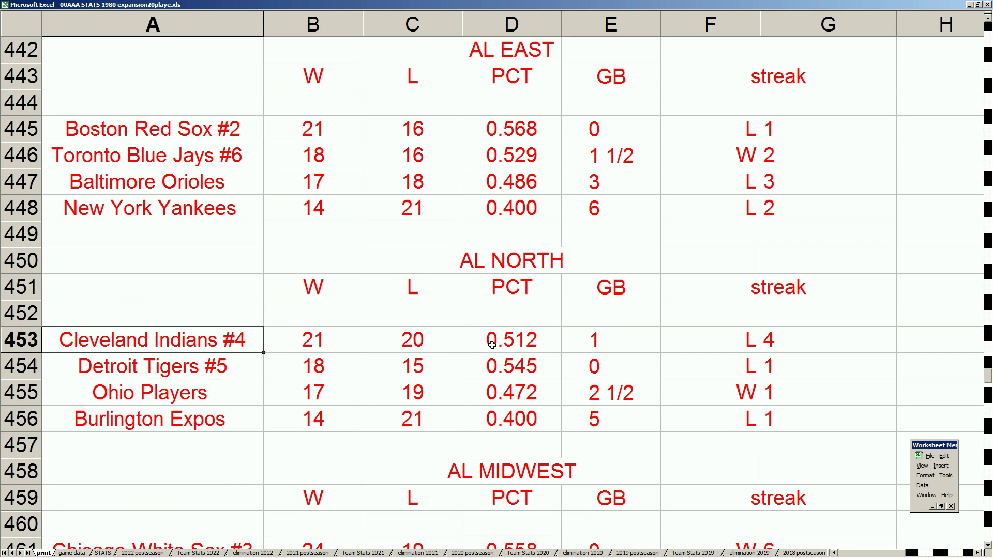
pyautogui.click(601, 343)
pyautogui.click(600, 365)
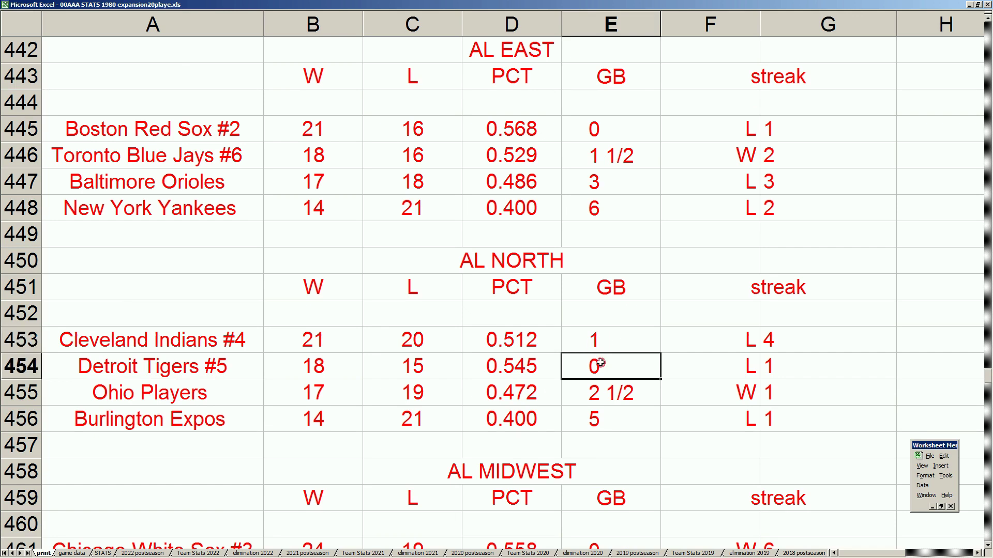
pyautogui.click(243, 340)
pyautogui.scroll(-3, 243, 340)
pyautogui.scroll(1, 244, 334)
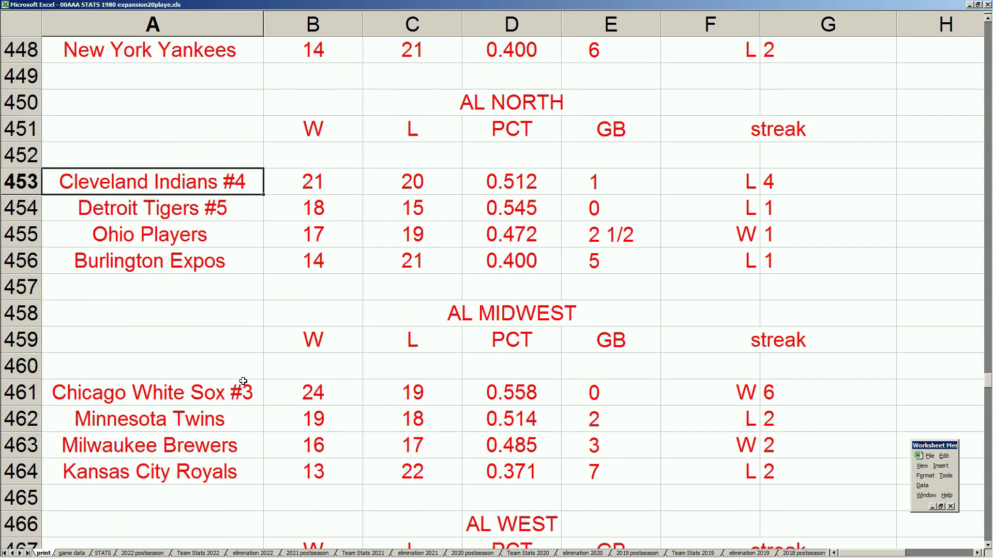
pyautogui.scroll(-3, 222, 310)
pyautogui.click(217, 375)
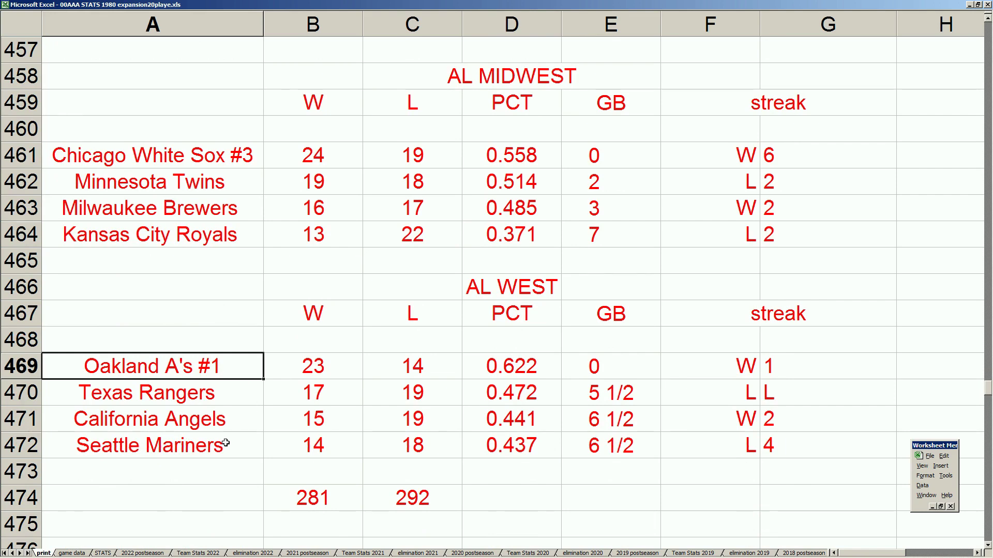
# Examine the CAL at TOR and SFG at ATL pairings in the five game eliminations on the 2022 postseason sheet.
pyautogui.click(164, 554)
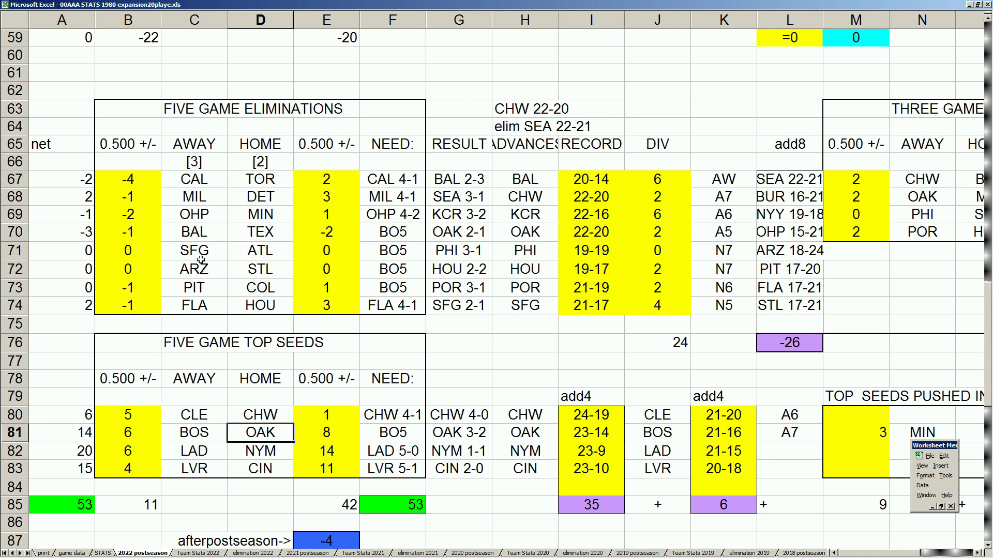
pyautogui.click(204, 181)
pyautogui.click(231, 185)
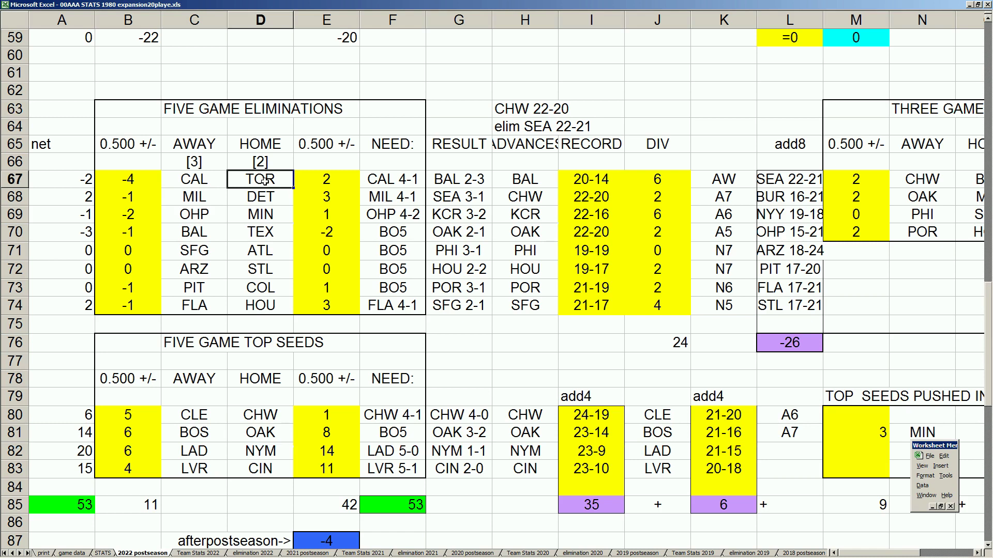
pyautogui.click(197, 179)
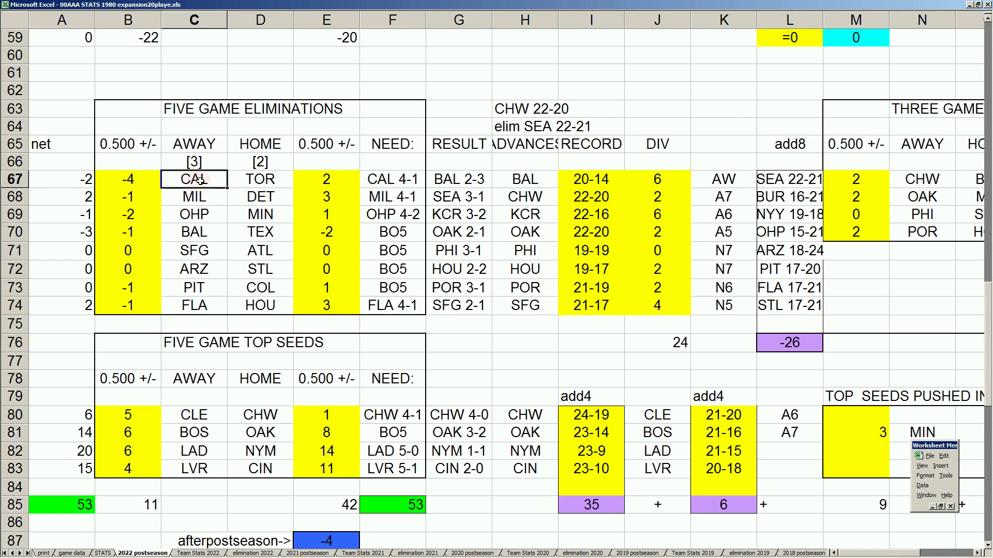
pyautogui.click(260, 181)
pyautogui.click(203, 250)
pyautogui.click(259, 254)
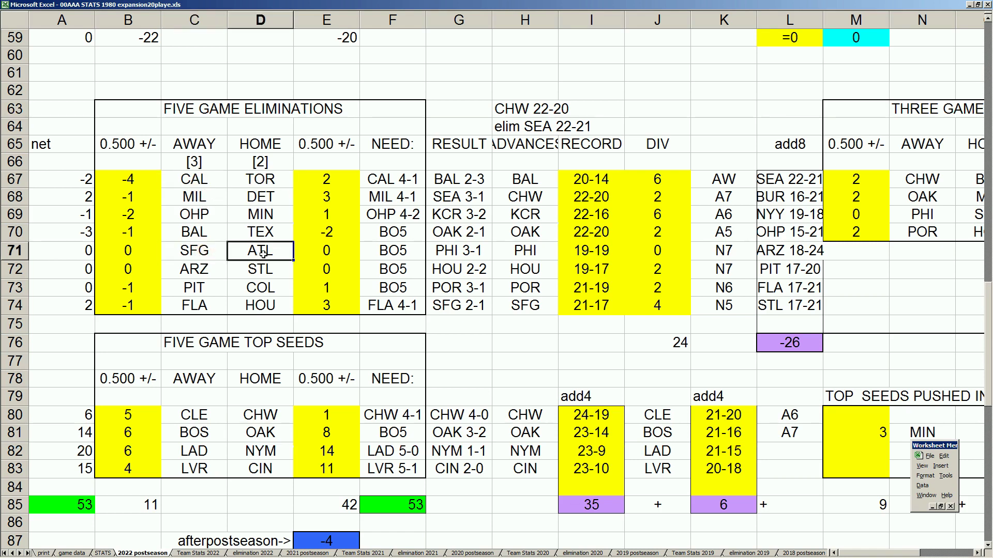
# Review the middle elimination pairings: MIL at DET, ARZ at STL, OHP at MIN and PIT at COL.
pyautogui.click(217, 202)
pyautogui.click(265, 200)
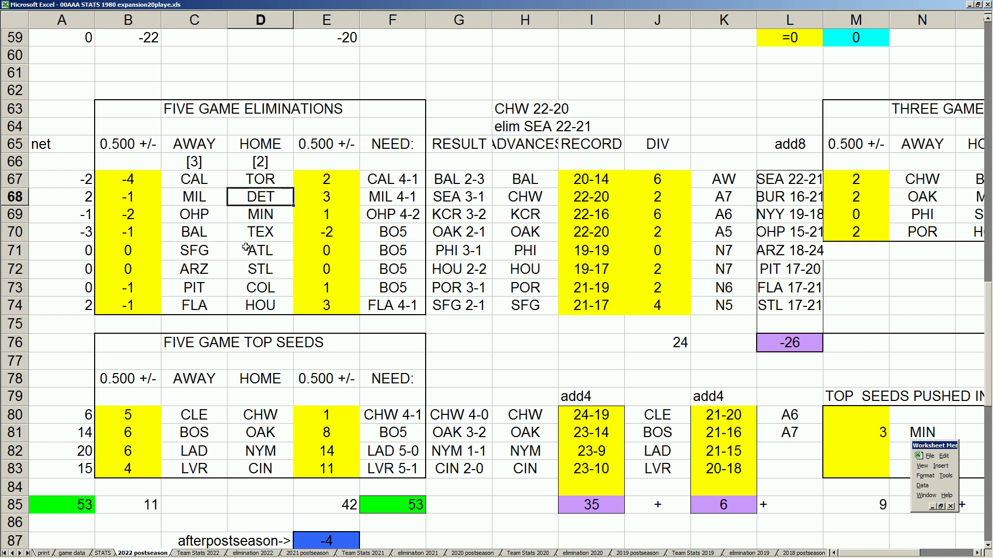
pyautogui.click(216, 269)
pyautogui.click(248, 269)
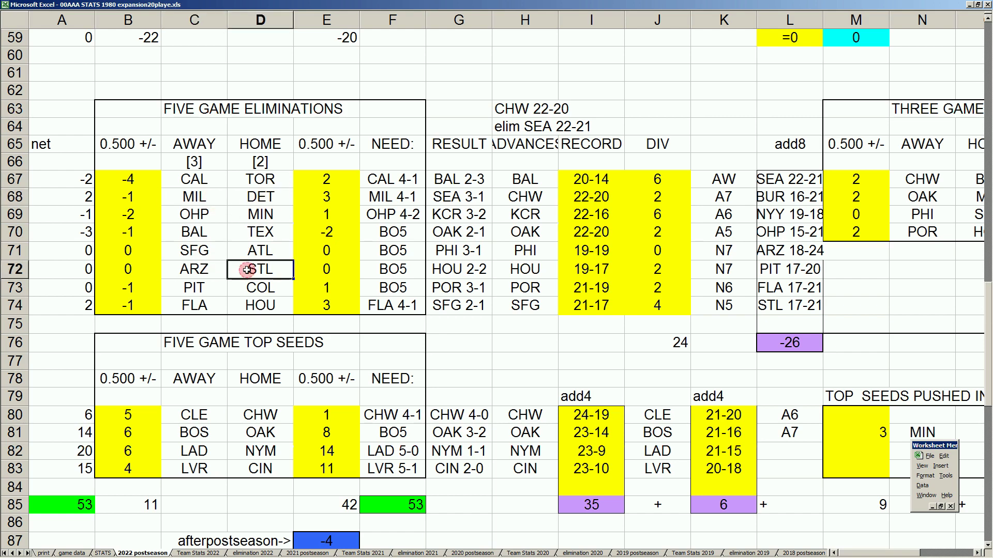
pyautogui.click(201, 219)
pyautogui.click(256, 216)
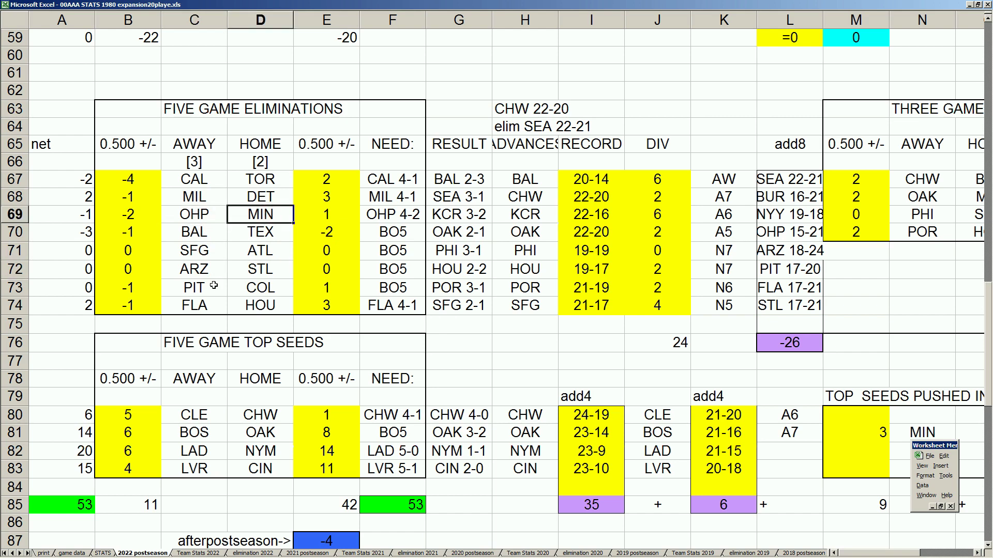
pyautogui.click(210, 287)
pyautogui.click(251, 286)
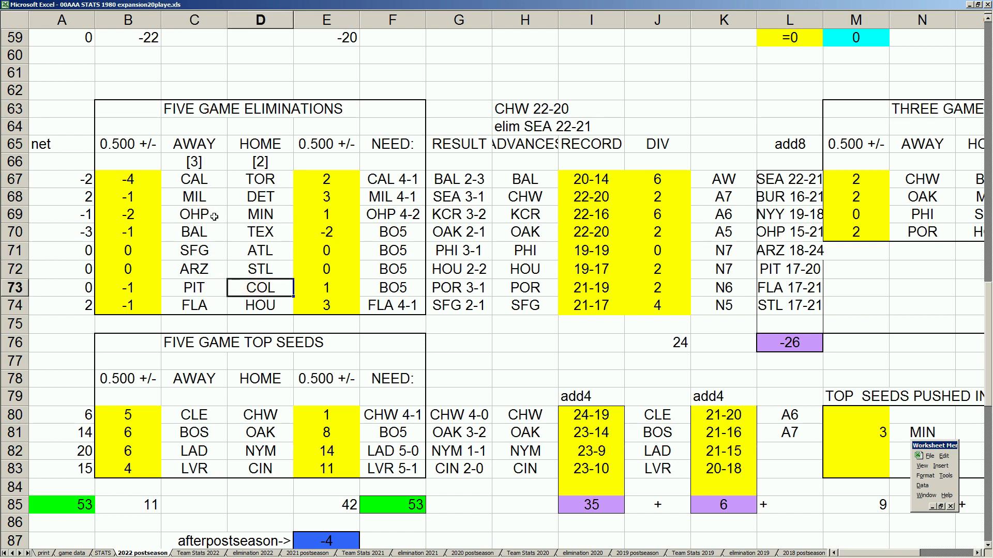
# Check the last elimination pairing of each league, BAL at TEX and FLA at HOU.
pyautogui.click(203, 232)
pyautogui.click(255, 235)
pyautogui.click(203, 308)
pyautogui.click(261, 305)
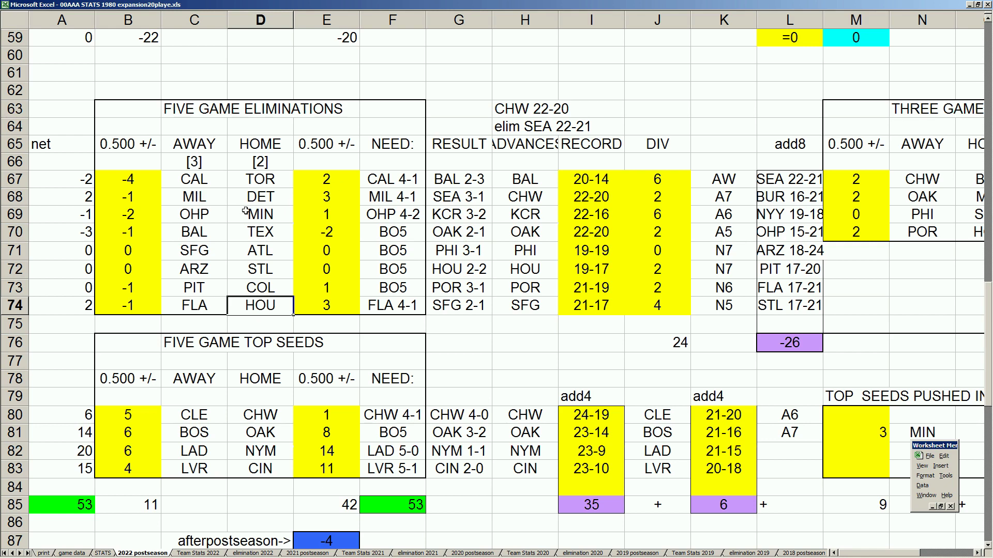
# Compare the 0.500 +/- values of the away teams CAL, MIL, OHP, BAL, PIT and FLA in the five game eliminations.
pyautogui.click(150, 181)
pyautogui.click(150, 198)
pyautogui.click(150, 214)
pyautogui.click(150, 232)
pyautogui.click(134, 288)
pyautogui.click(144, 305)
# Compare the 0.500 +/- values of the home teams TEX, HOU, DET and TOR in the five game eliminations.
pyautogui.click(328, 232)
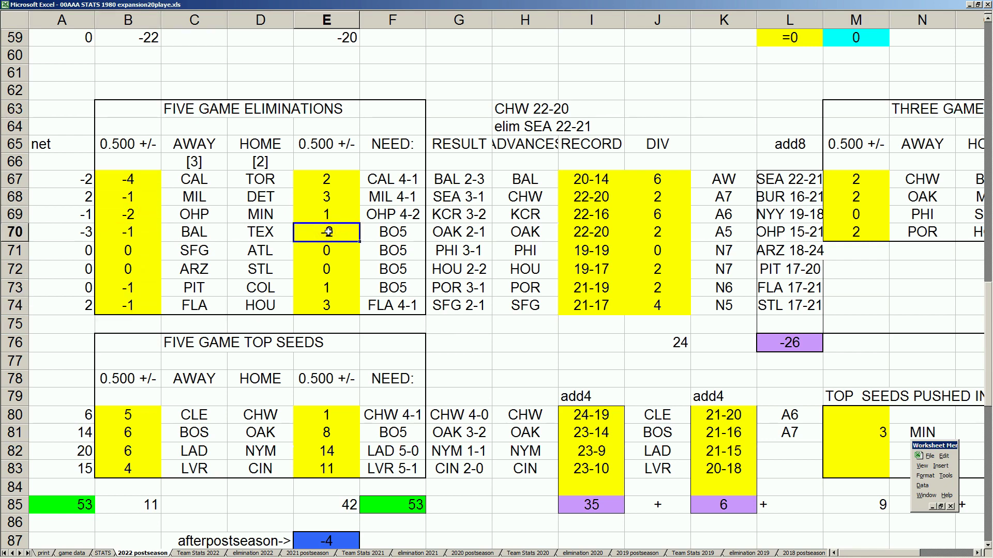
pyautogui.click(330, 307)
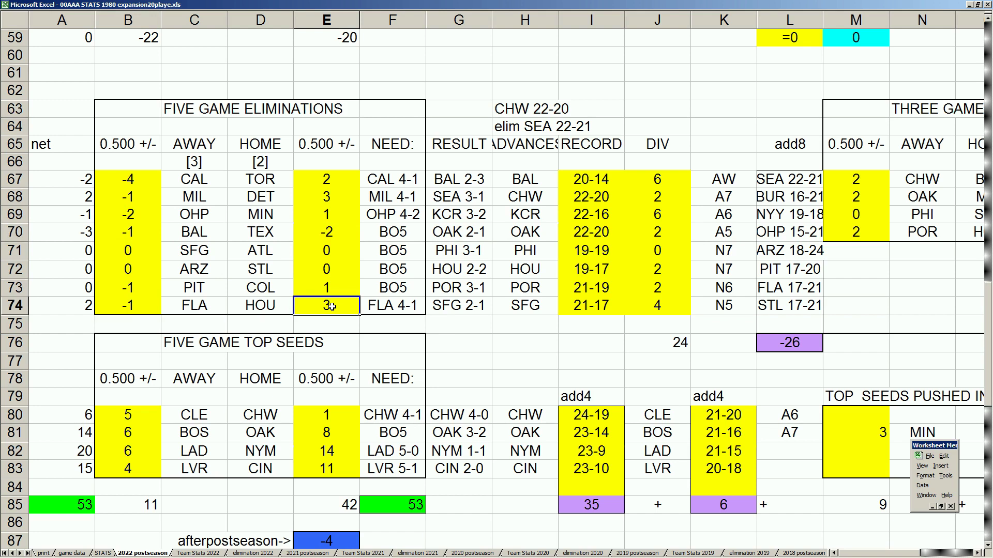
pyautogui.click(329, 196)
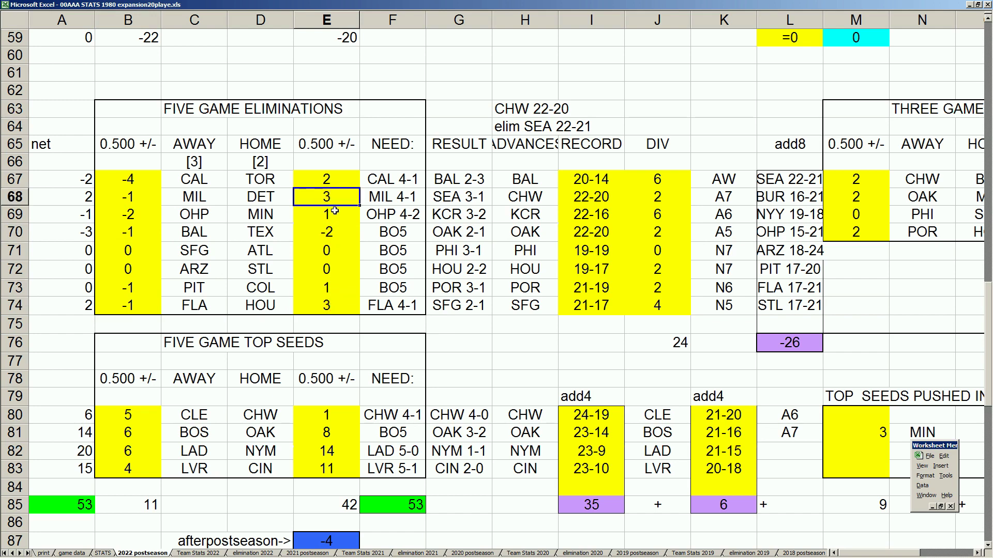
pyautogui.click(327, 301)
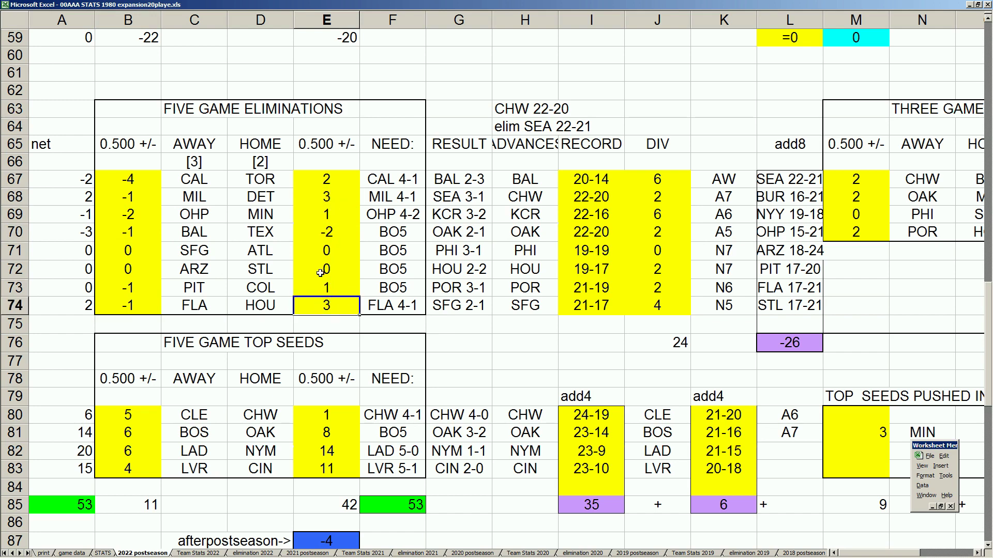
pyautogui.click(327, 179)
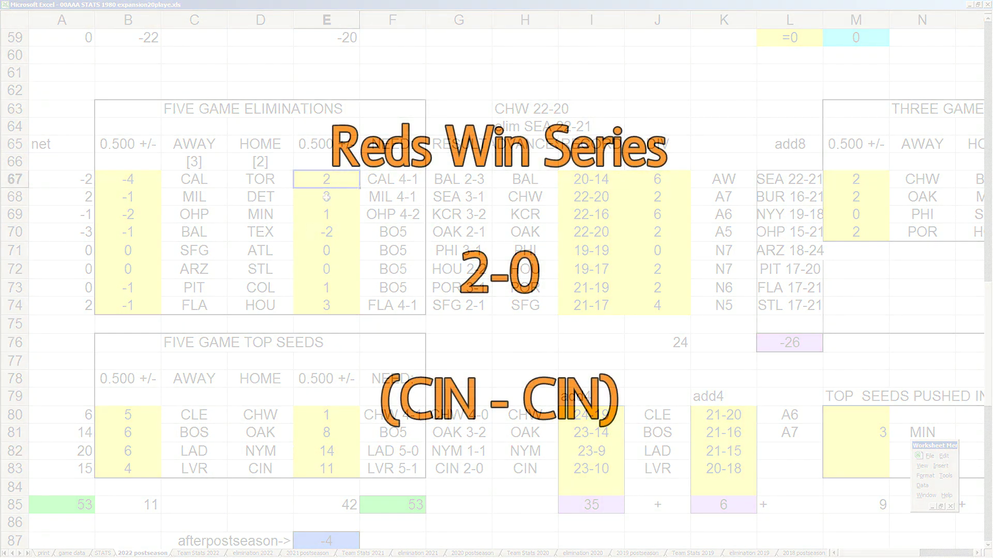